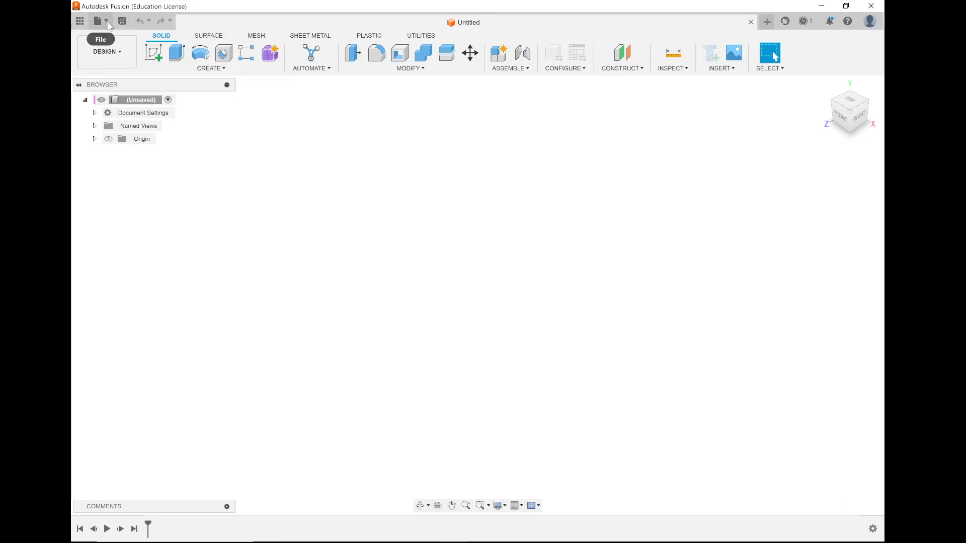
Open the Front Spoiler Tutorial design from the Fusion 360 folder on the local computer.
left_click(110, 24)
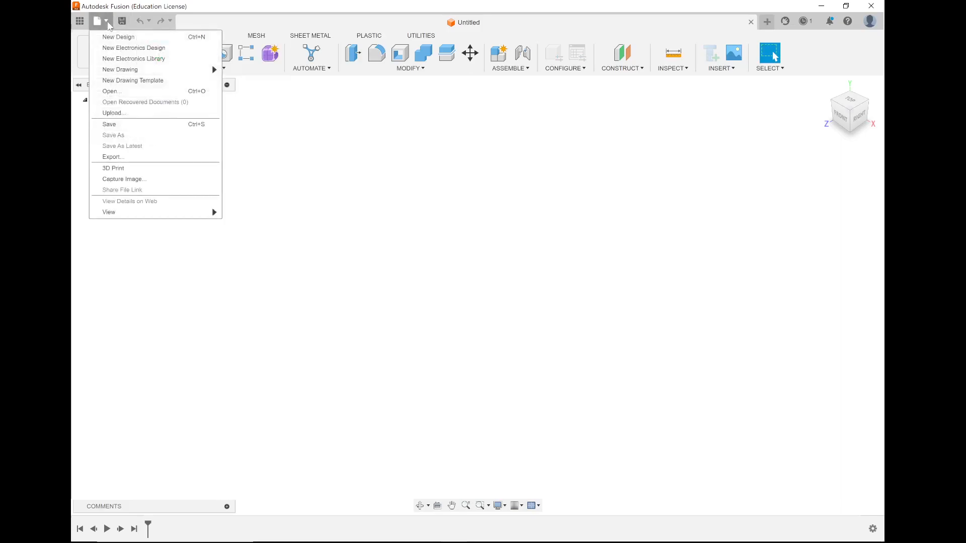
left_click(118, 92)
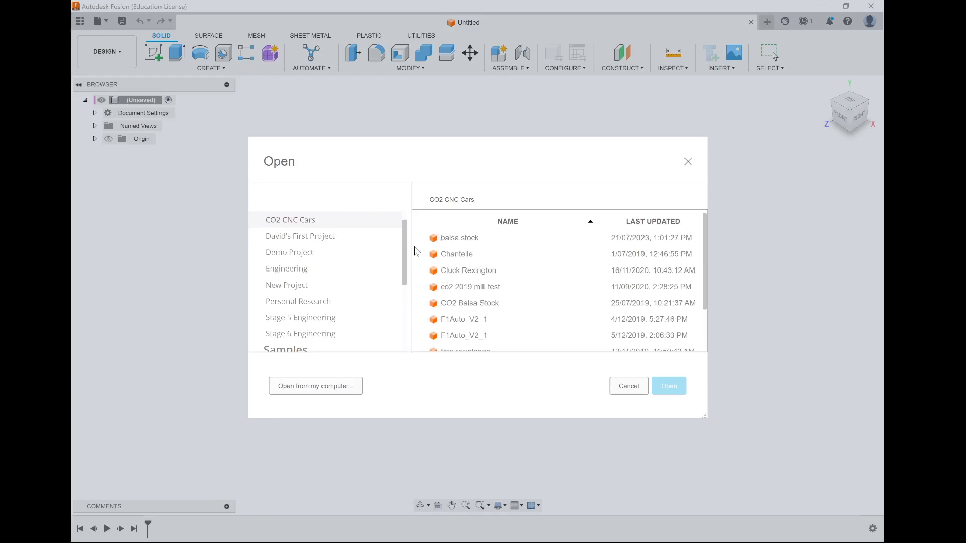
left_click(334, 392)
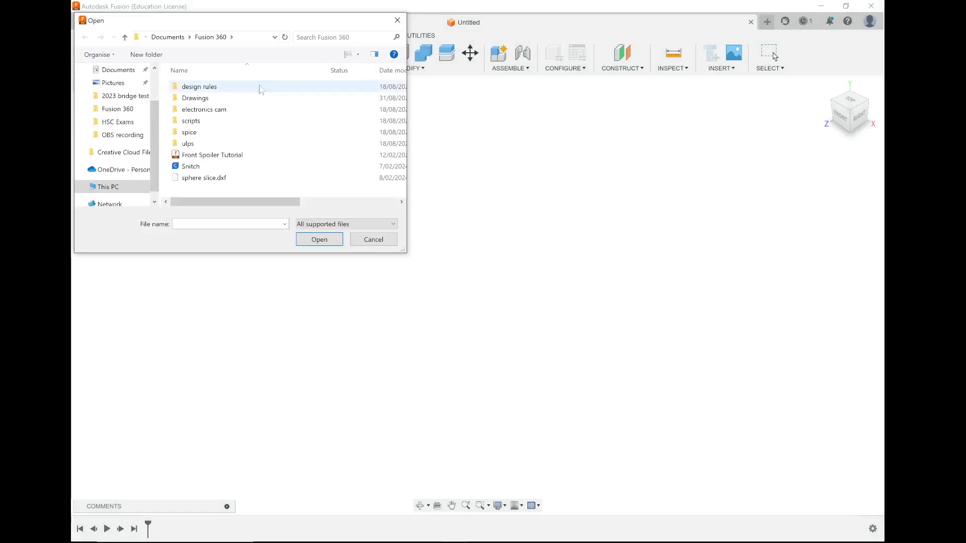
double_click(203, 158)
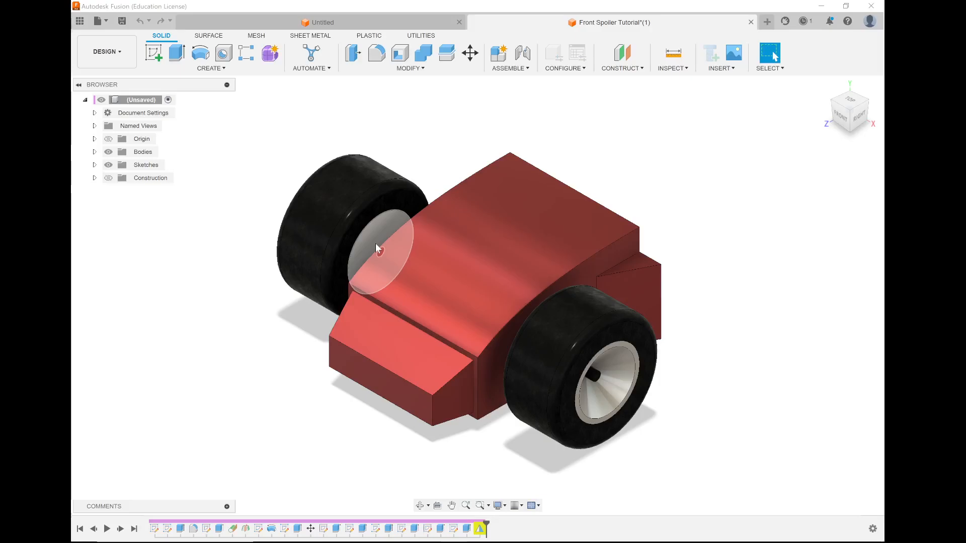
Examine the car's nose, front faces and wheels from several angles and distances.
middle_click_drag(560, 352, 593, 290, "shift")
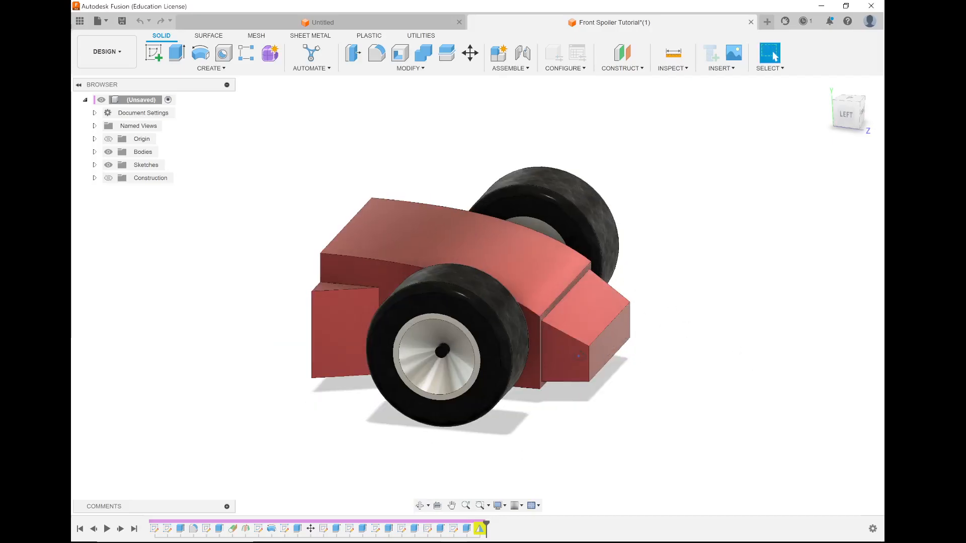
middle_click_drag(624, 337, 568, 358, "shift")
scroll(531, 299, "down", 3)
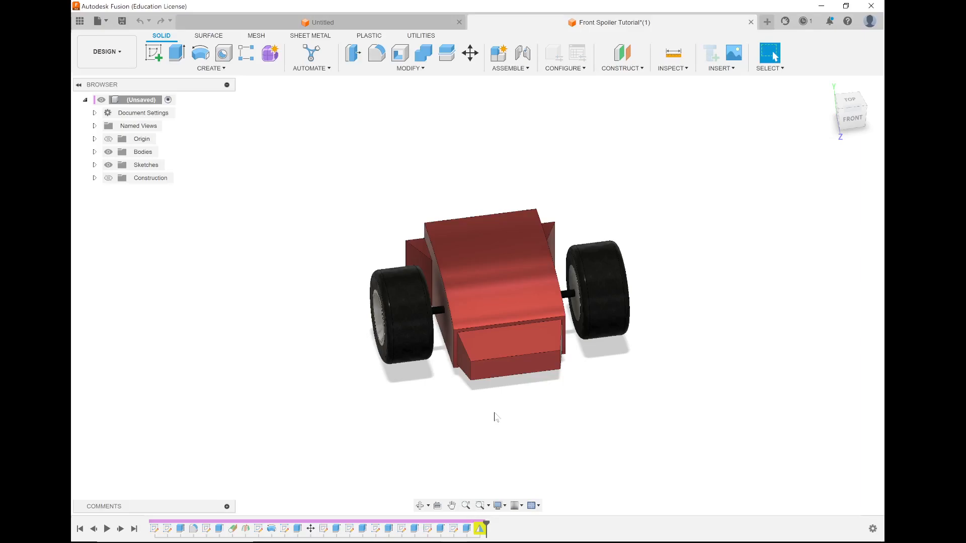
middle_click_drag(486, 366, 329, 381, "shift")
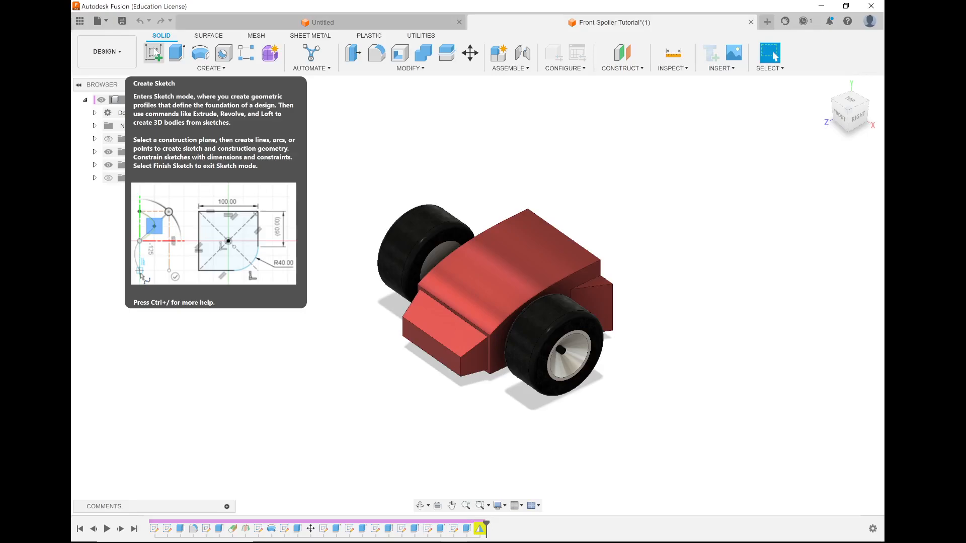
left_click(154, 52)
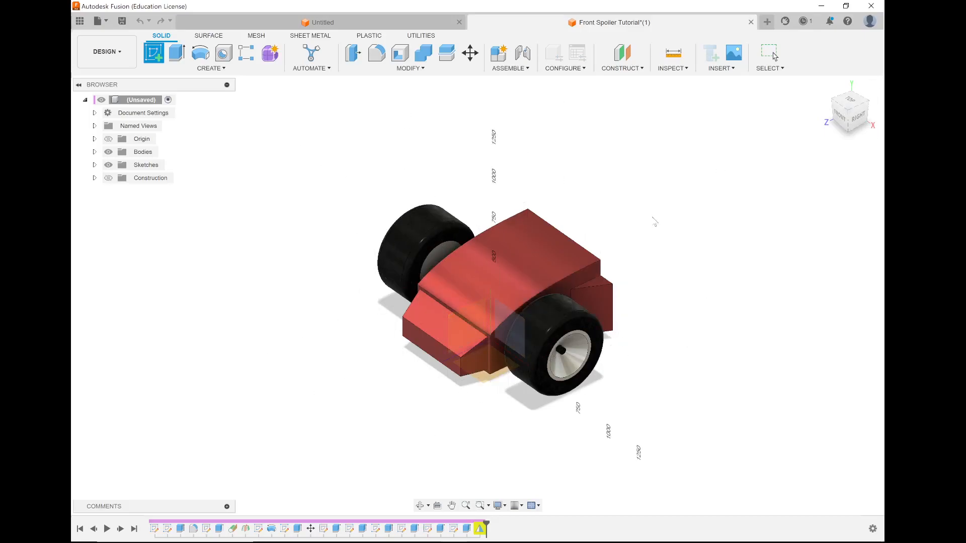
key("Escape")
scroll(449, 324, "up", 10)
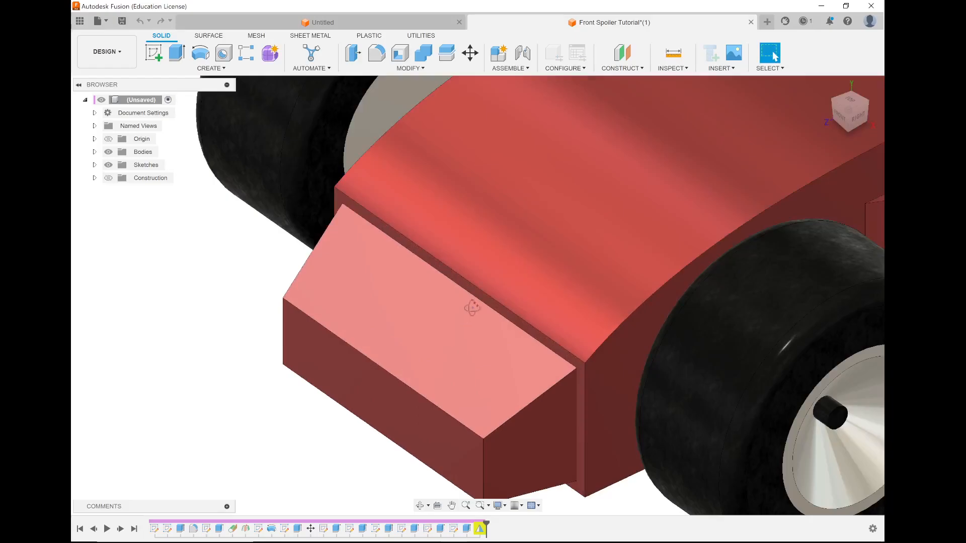
middle_click_drag(471, 307, 433, 209, "shift")
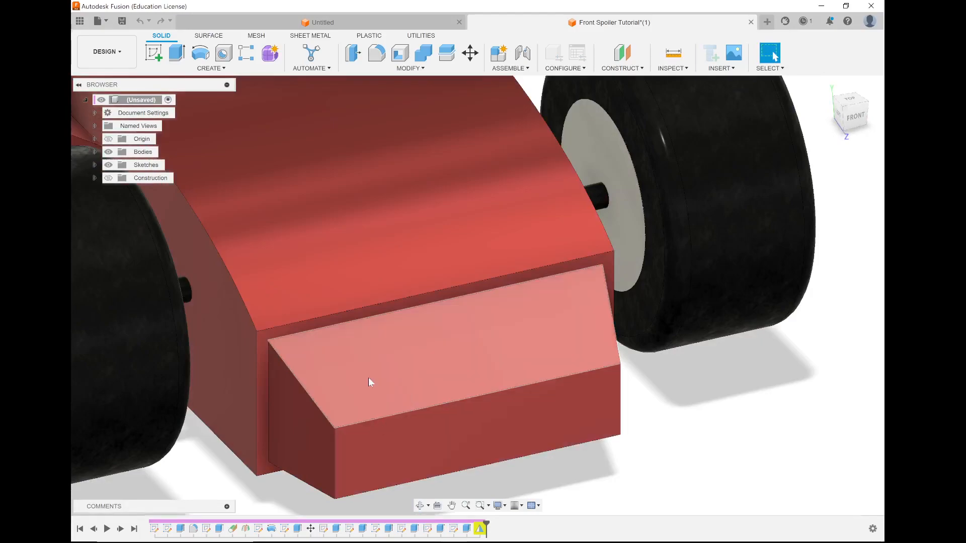
scroll(390, 373, "down", 3)
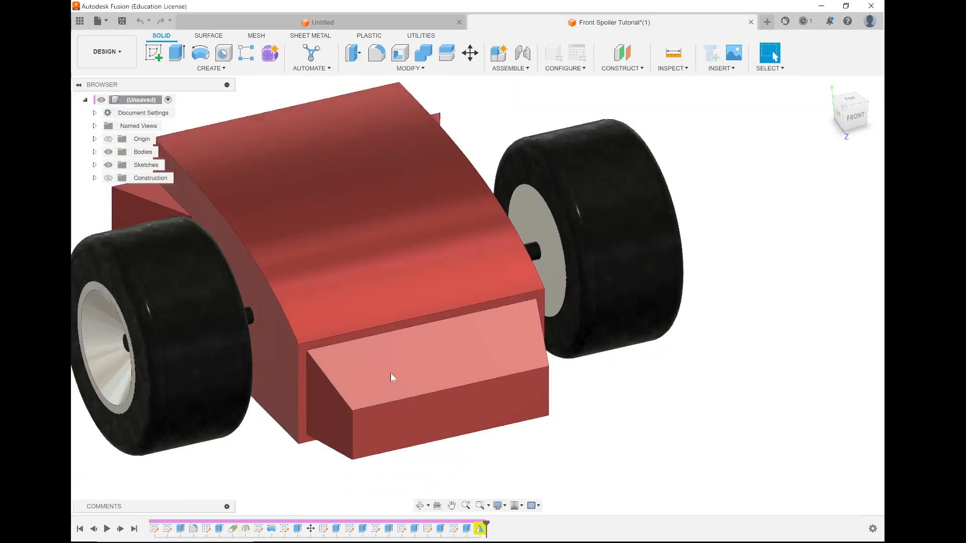
scroll(390, 372, "down", 4)
middle_click_drag(442, 356, 375, 358, "shift")
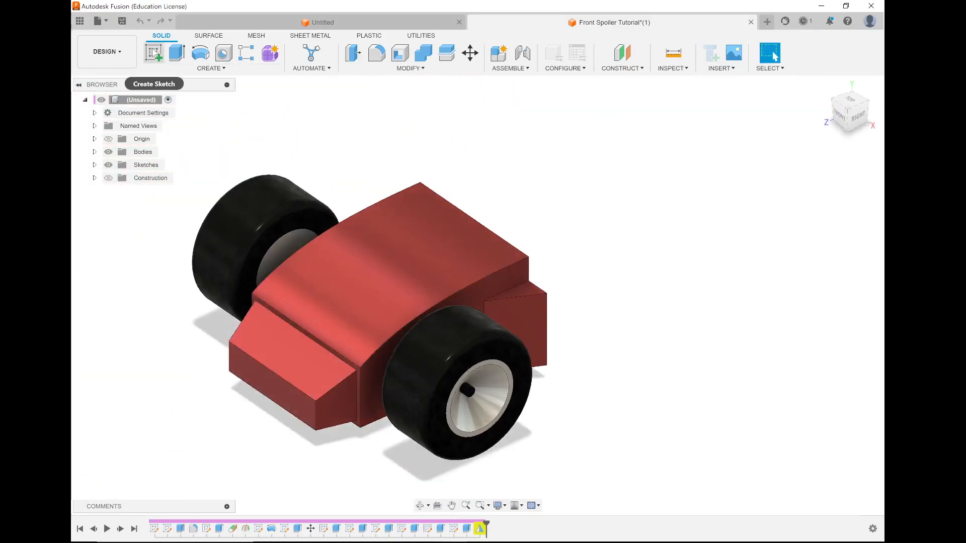
Create a construction plane offset 1100 mm from the XY plane in front of the nose, hiding the bodies temporarily to pick the origin plane.
left_click(632, 69)
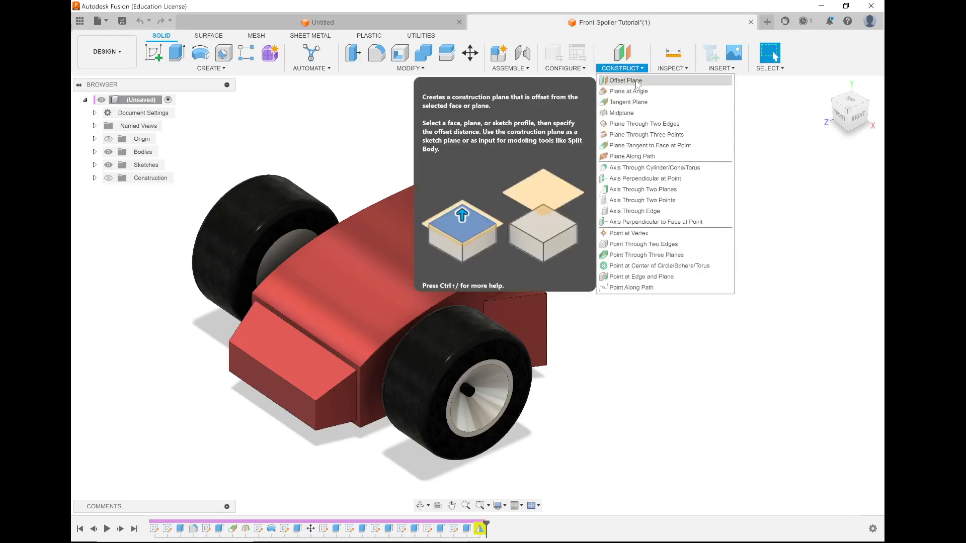
left_click(636, 82)
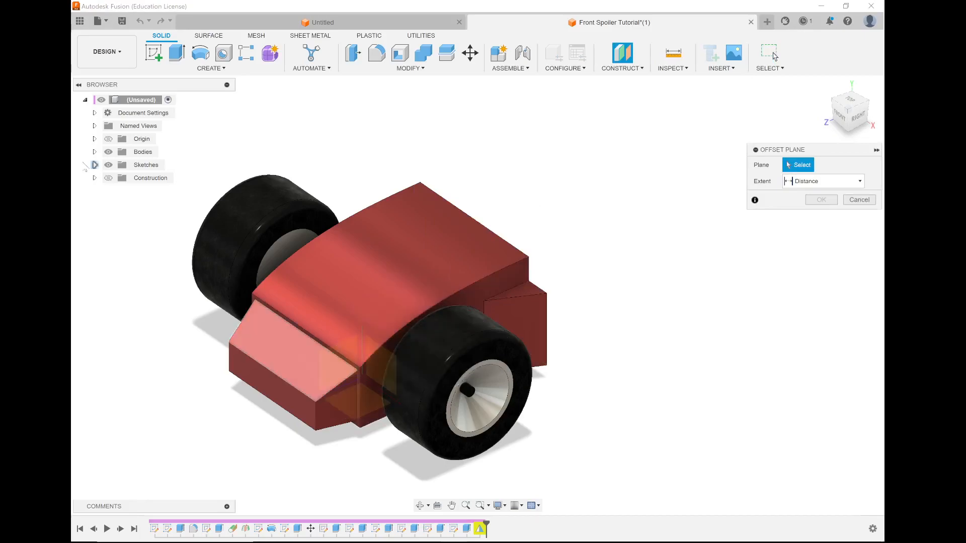
left_click(109, 152)
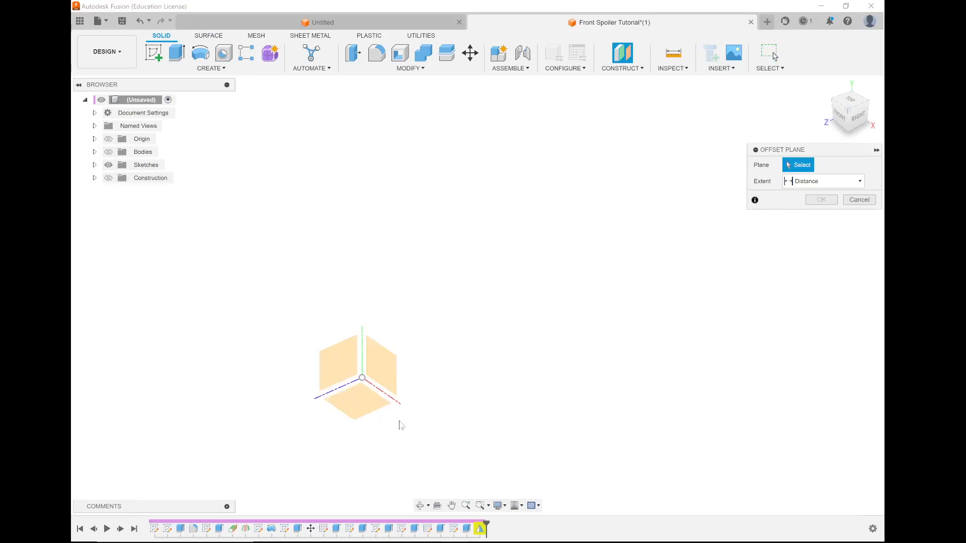
left_click(380, 366)
left_click(108, 152)
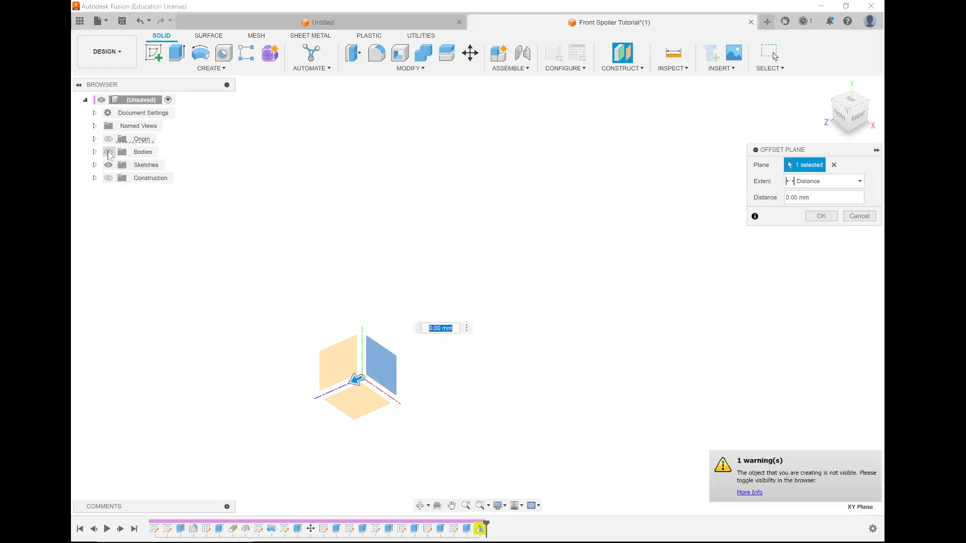
left_click_drag(364, 368, 229, 428)
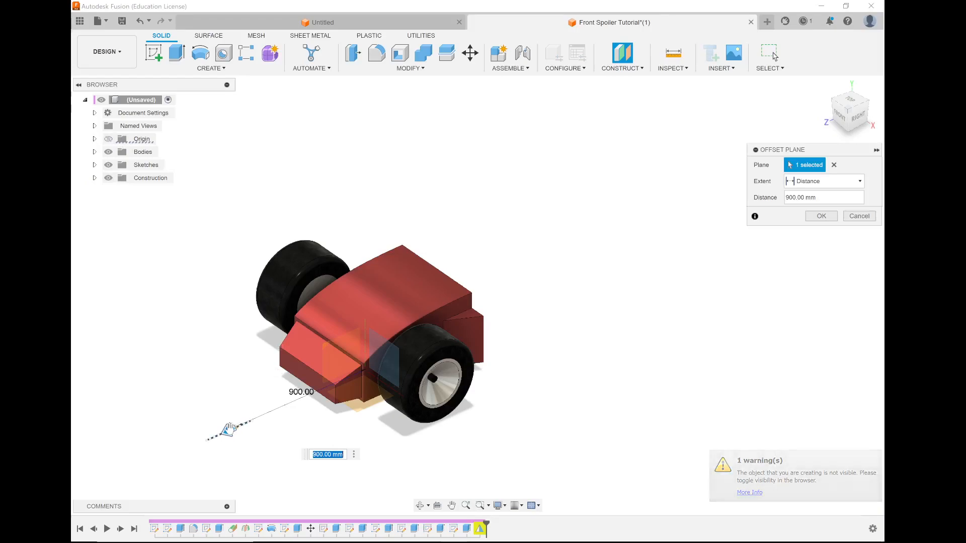
left_click_drag(228, 429, 200, 433)
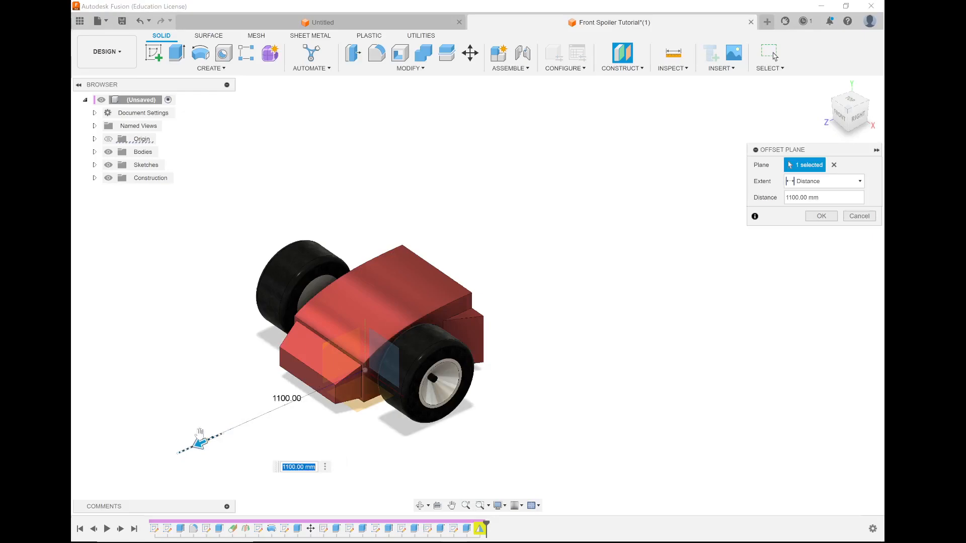
middle_click_drag(262, 410, 241, 427, "shift")
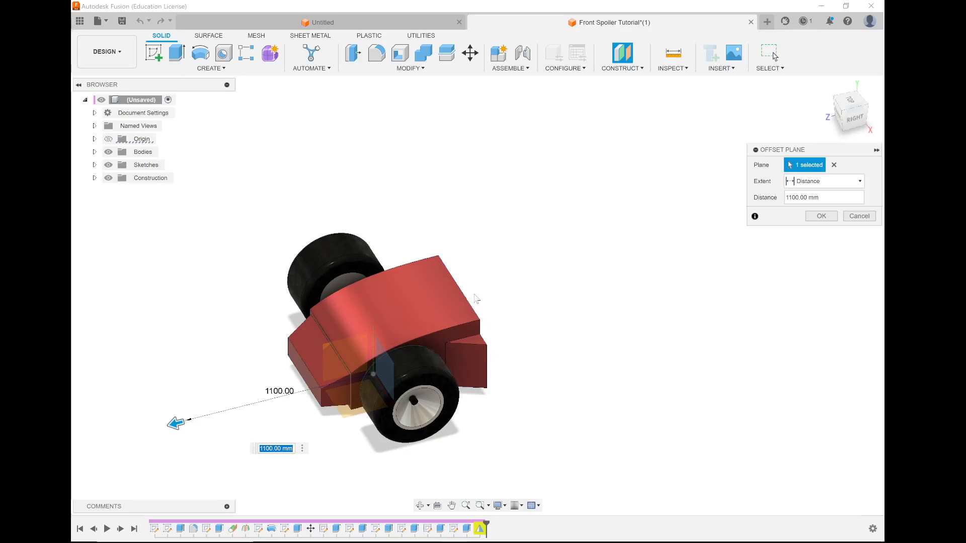
left_click(821, 216)
Sketch a 200 mm wide, 150 mm high rectangle centred on the vertical axis of the offset plane, and finish the sketch.
scroll(218, 446, "up", 4)
middle_click_drag(276, 414, 297, 454, "shift")
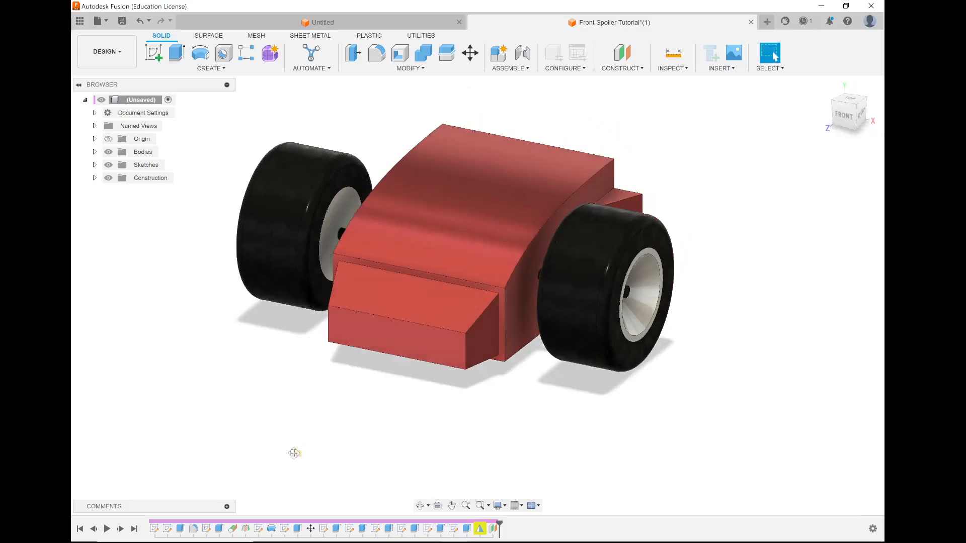
left_click(153, 53)
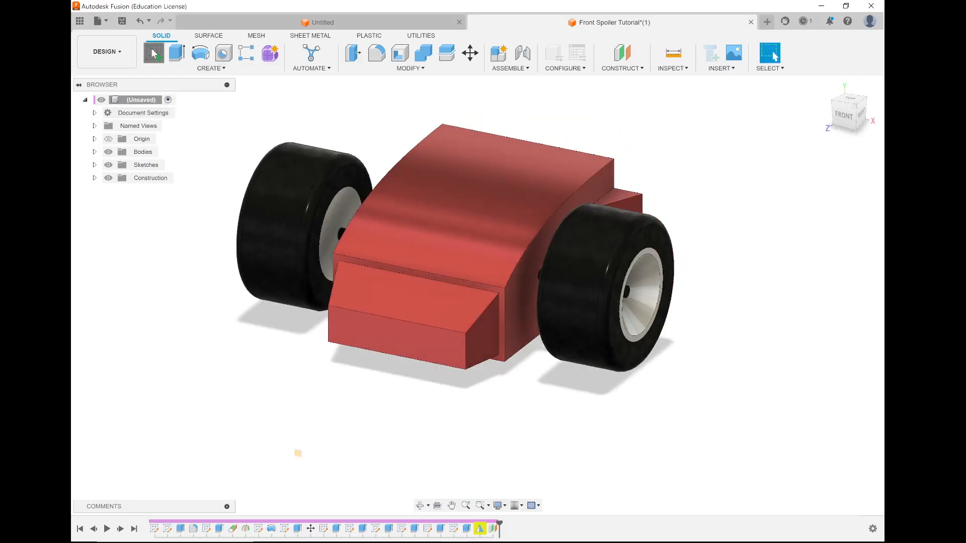
left_click(299, 458)
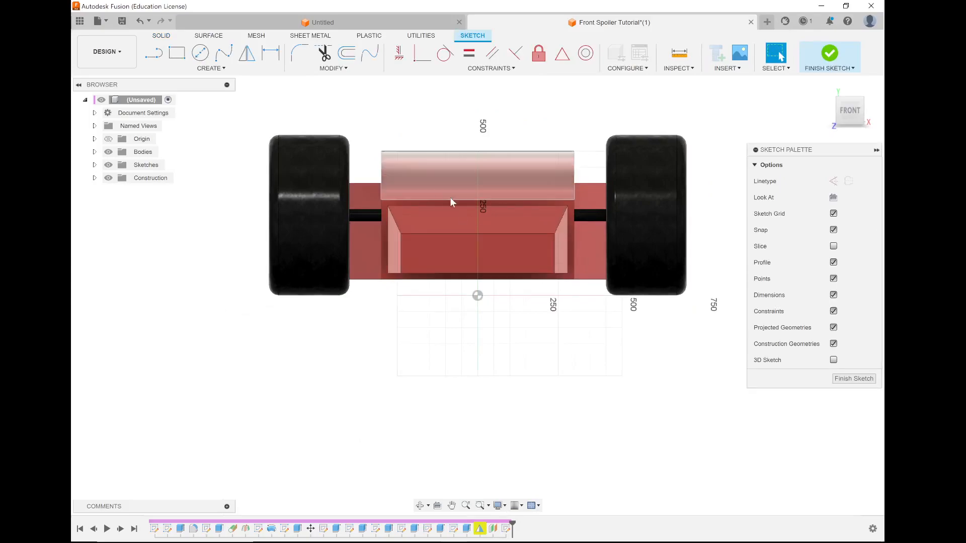
left_click(181, 55)
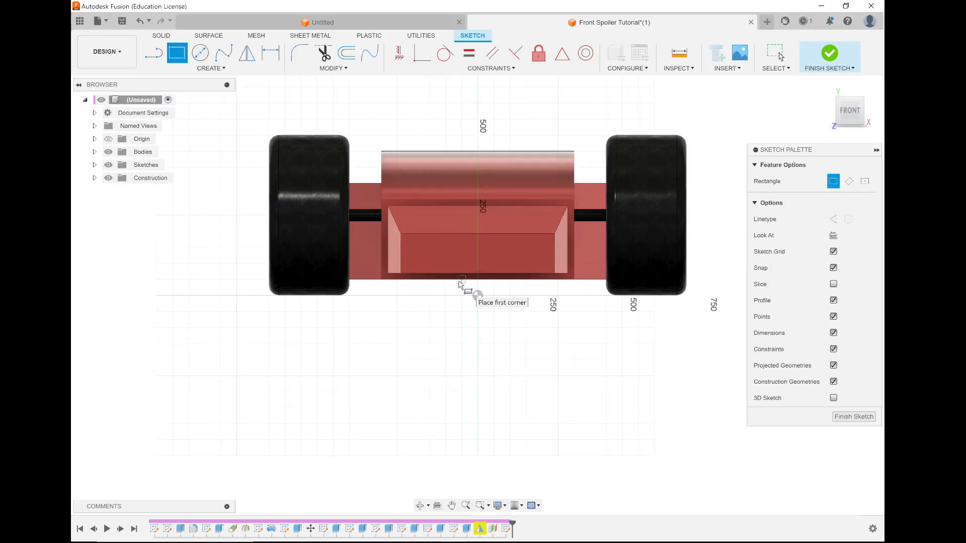
left_click(445, 279)
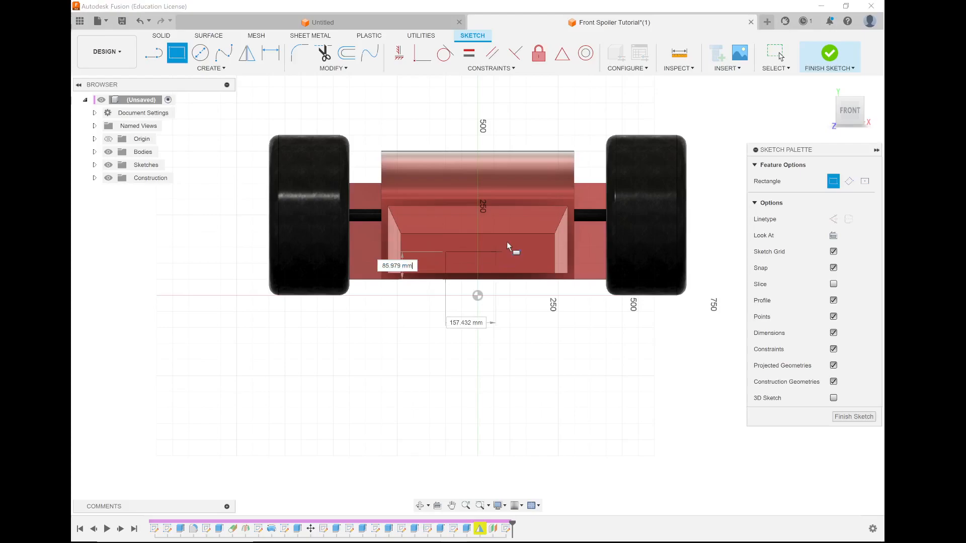
key("Tab")
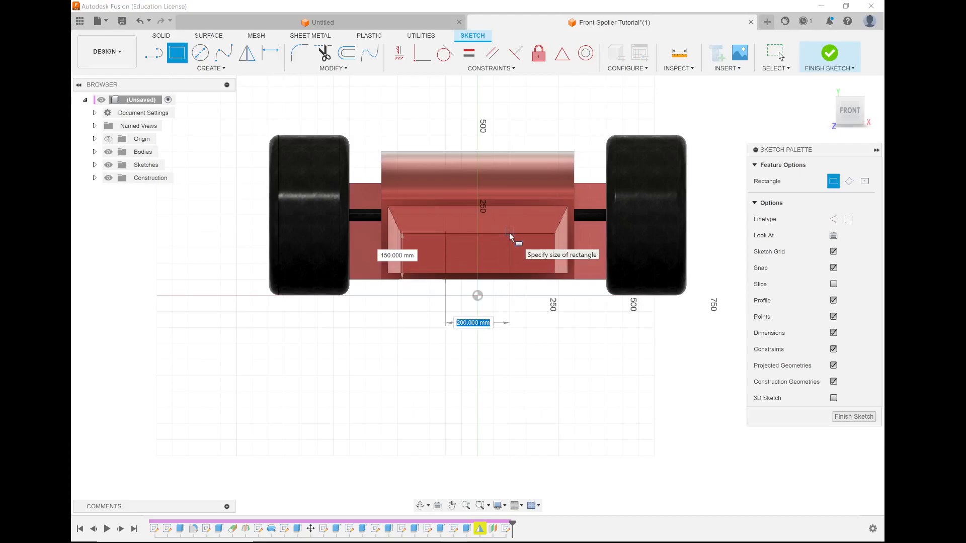
left_click(509, 233)
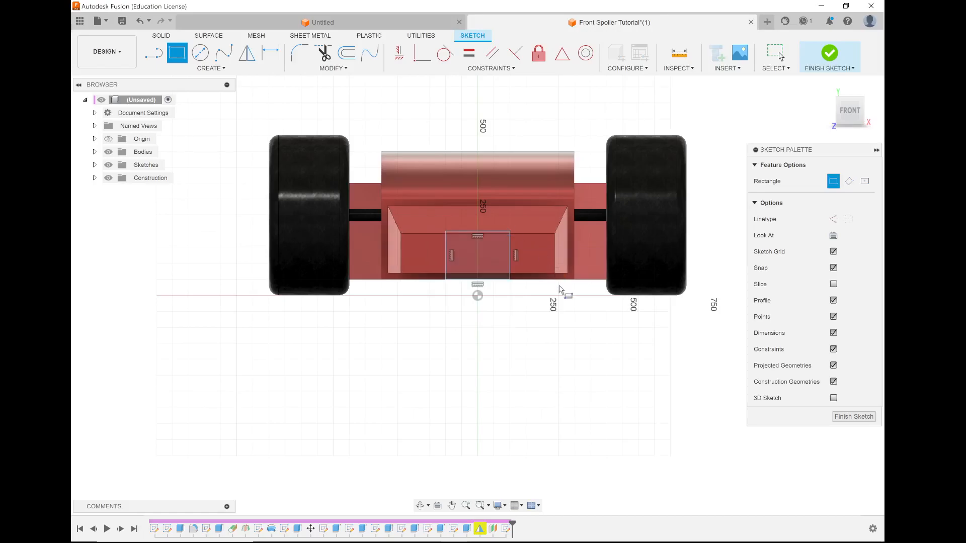
middle_click_drag(494, 281, 712, 164, "shift")
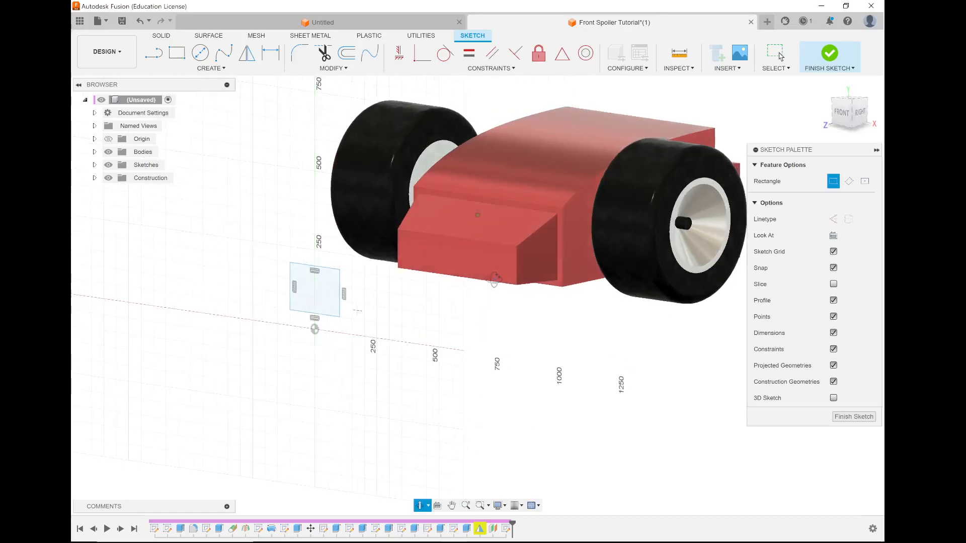
left_click(828, 54)
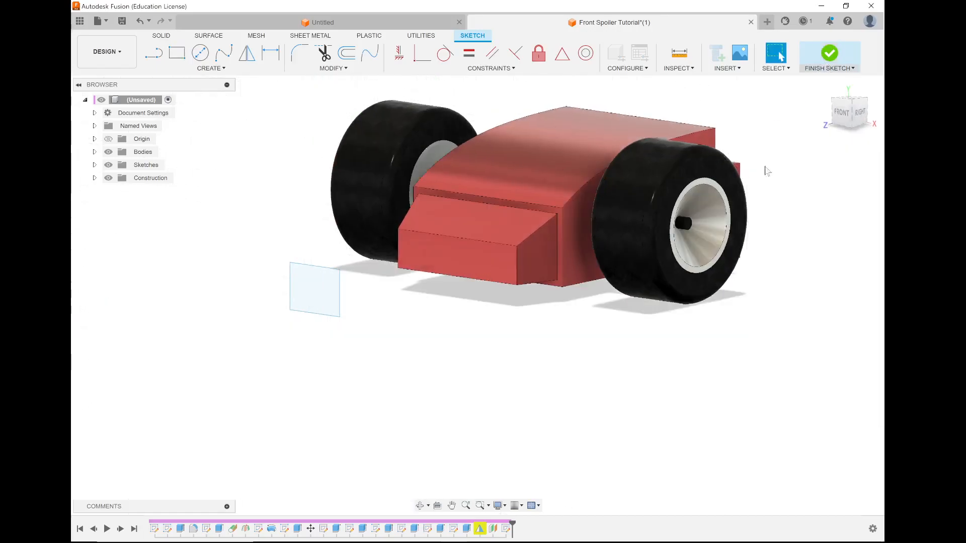
Try to loft from the narrow rim face around the nose block to the sketched rectangle.
middle_click_drag(559, 317, 361, 320, "shift")
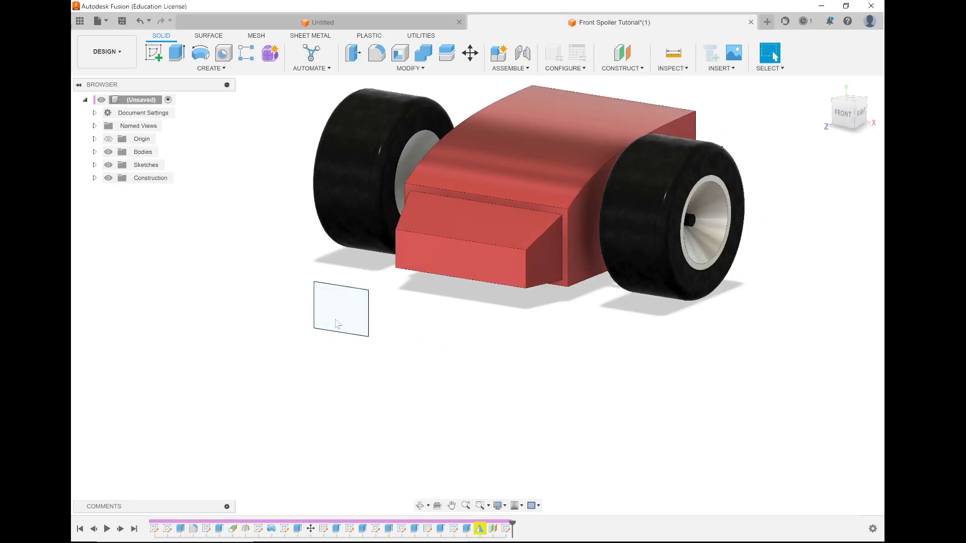
mouse_move(416, 317)
middle_mouse_down("shift")
mouse_move(384, 325)
mouse_move(412, 312)
middle_mouse_up("shift")
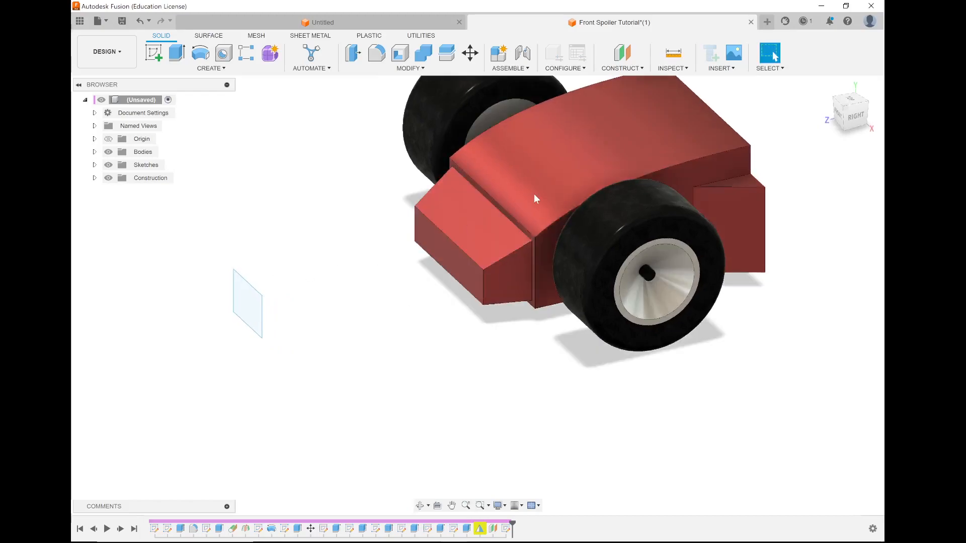
middle_click_drag(451, 277, 442, 277, "shift")
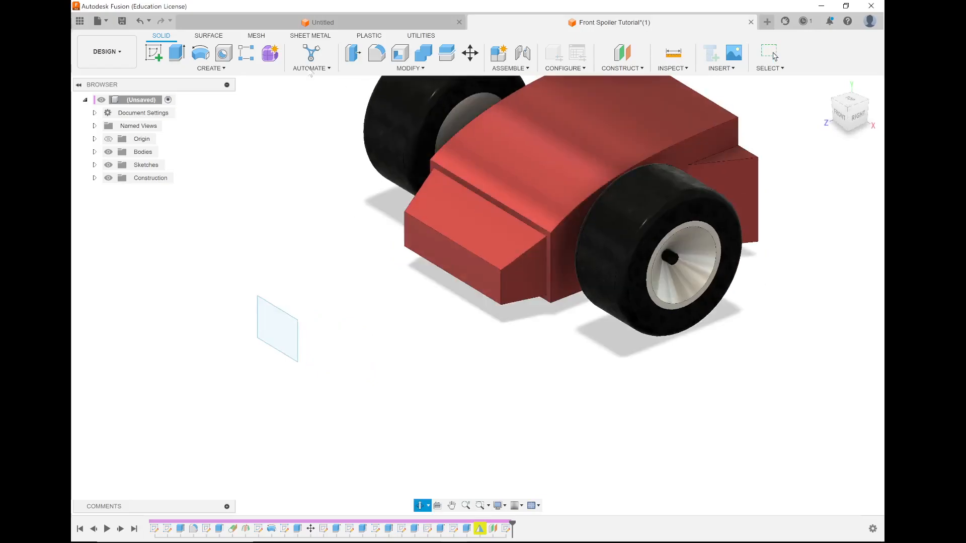
left_click(204, 70)
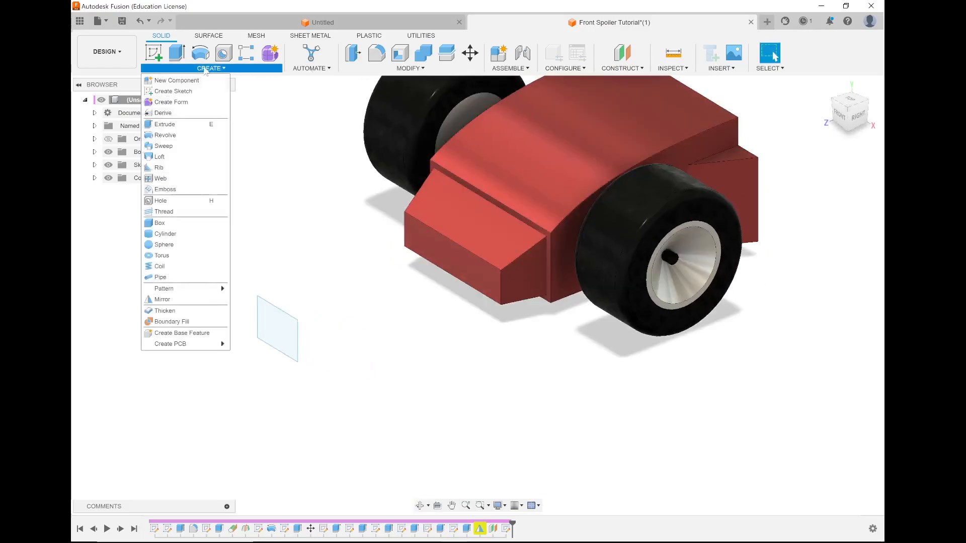
left_click(177, 159)
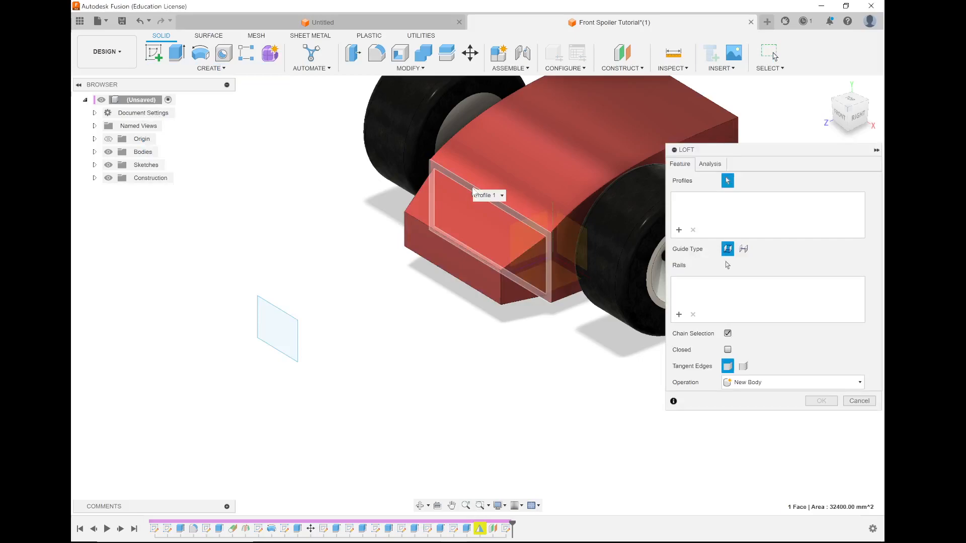
left_click(473, 190)
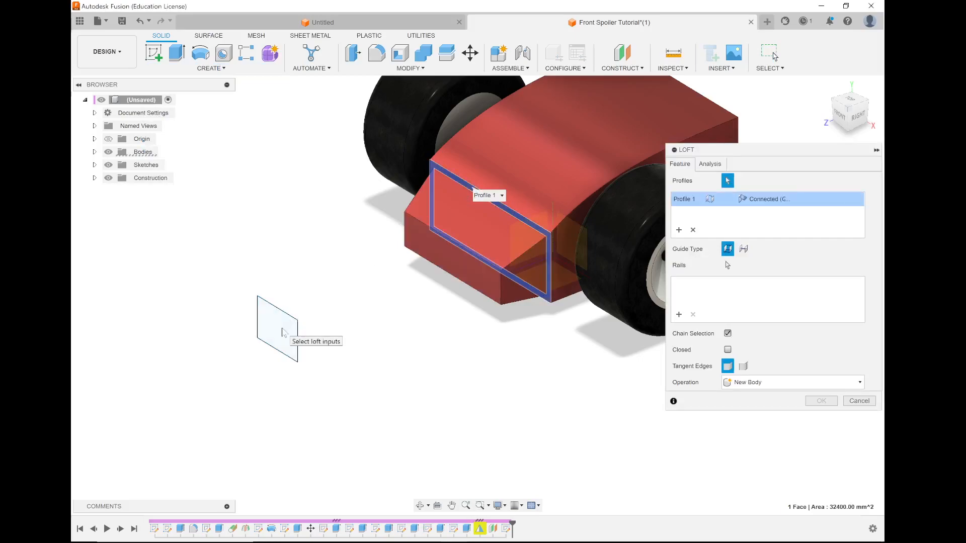
left_click(281, 333)
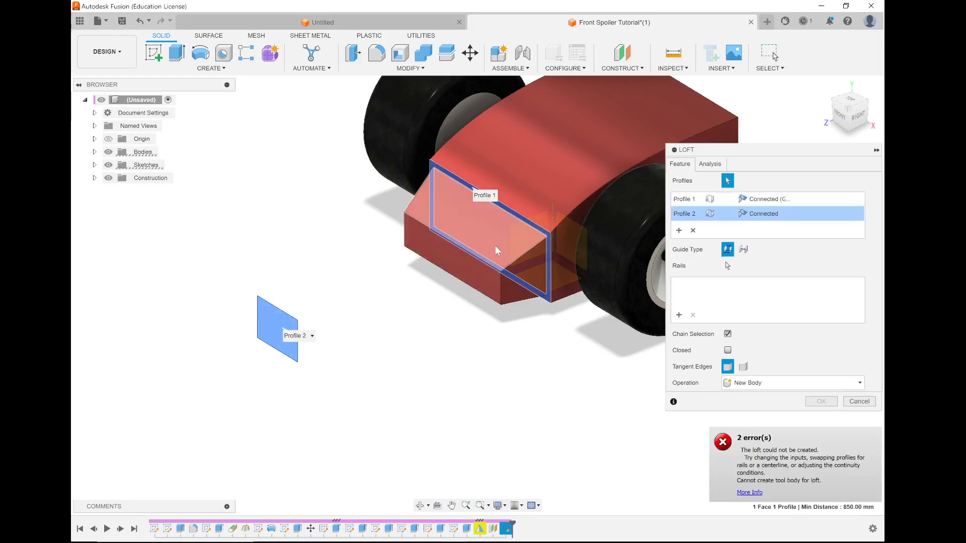
scroll(523, 202, "up", 3)
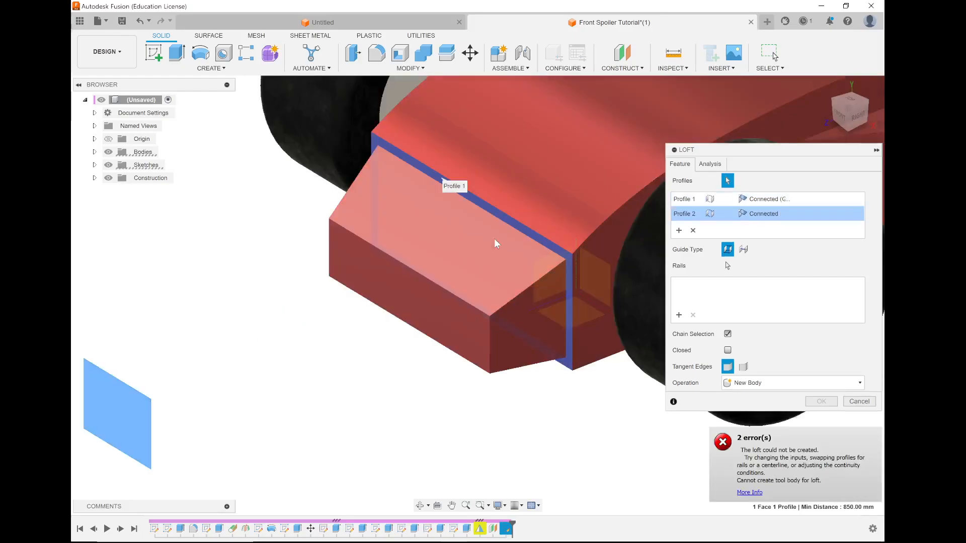
scroll(494, 239, "up", 5)
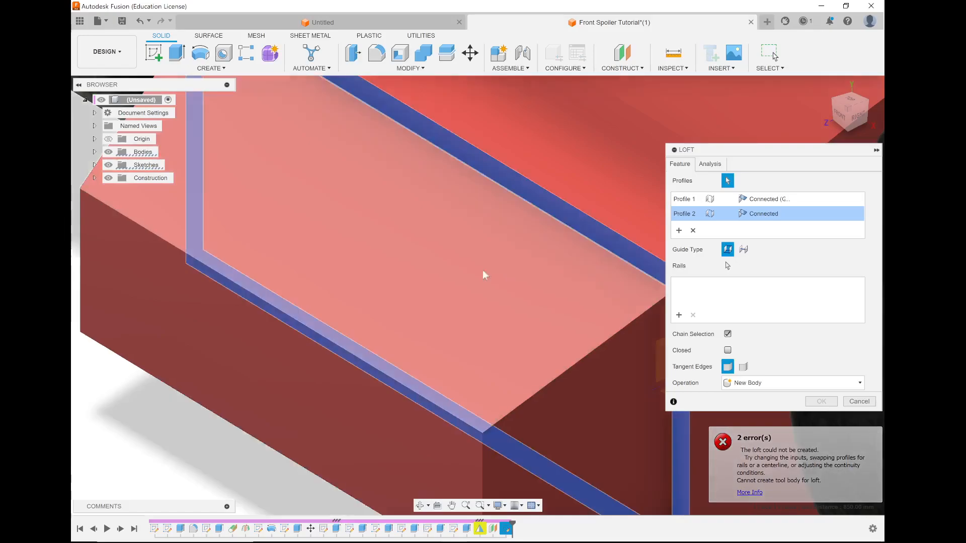
scroll(506, 275, "down", 5)
scroll(478, 258, "down", 1)
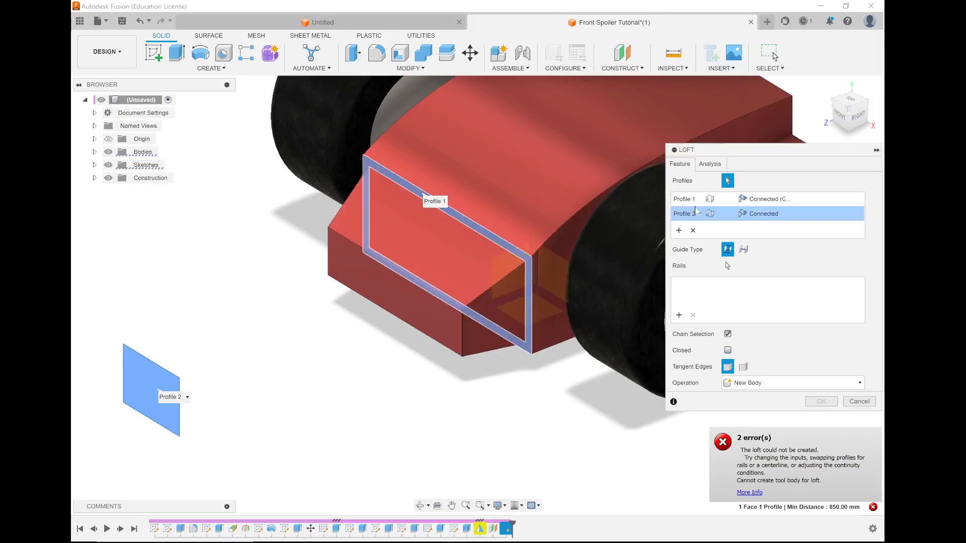
left_click(683, 199)
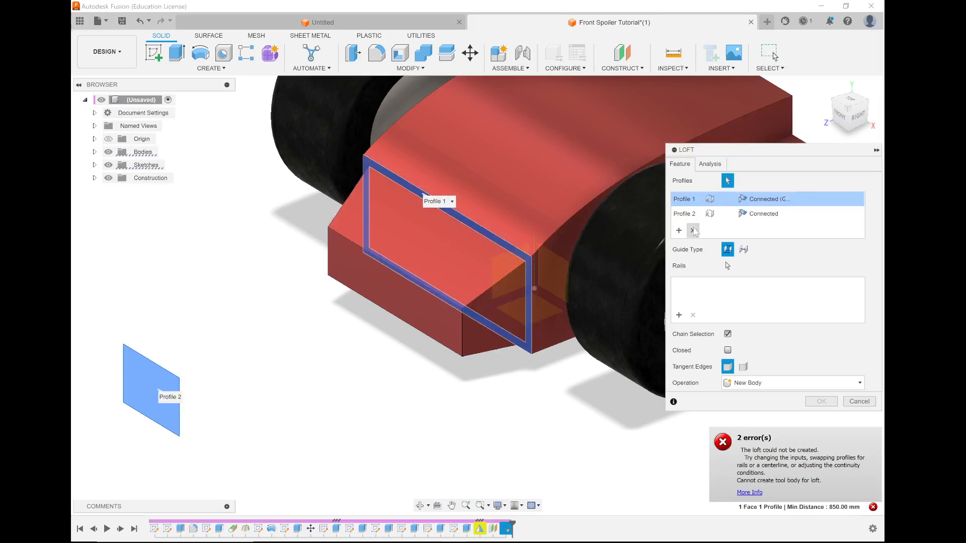
scroll(314, 348, "down", 4)
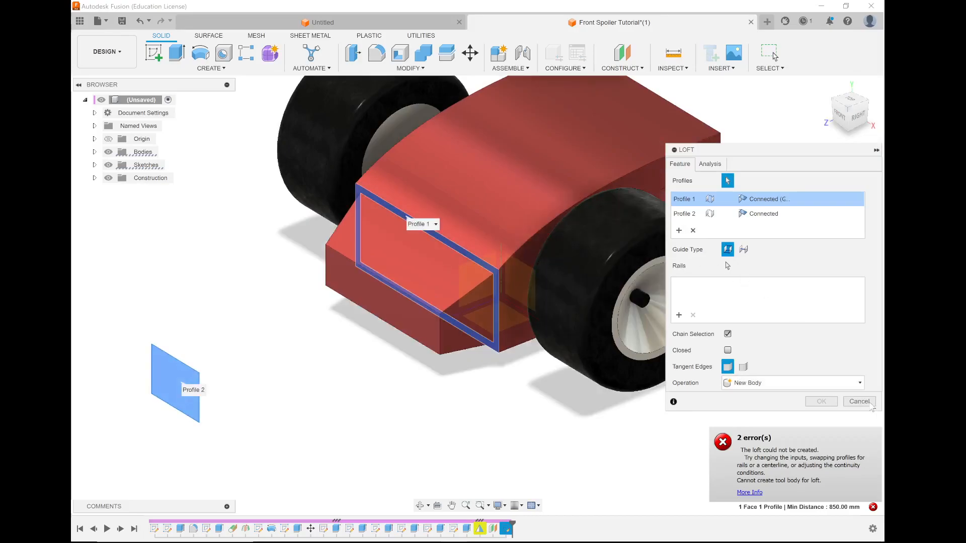
left_click(858, 401)
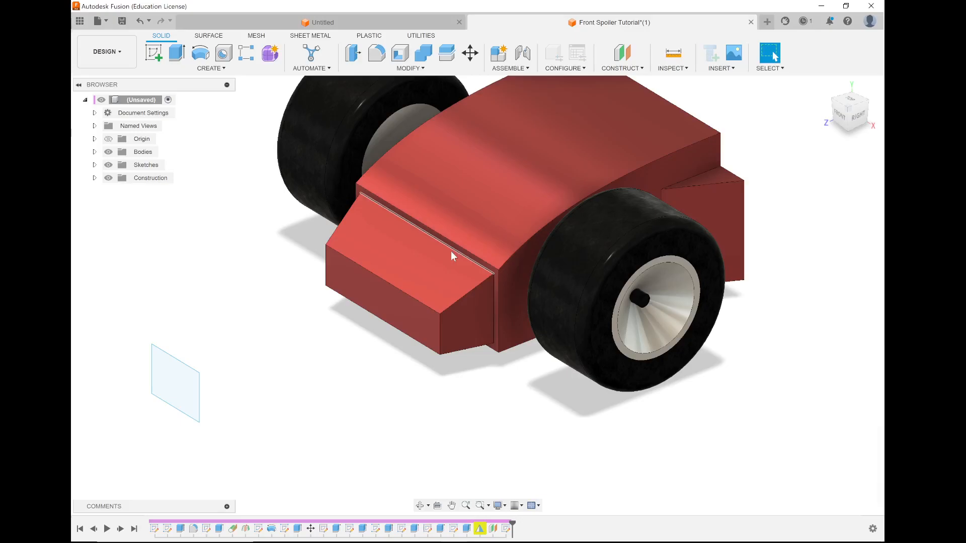
Split the red car body at the rim face behind the nose block, with Extend Splitting Tool(s) enabled.
mouse_move(435, 258)
middle_mouse_down("shift")
mouse_move(465, 259)
mouse_move(442, 251)
middle_mouse_up("shift")
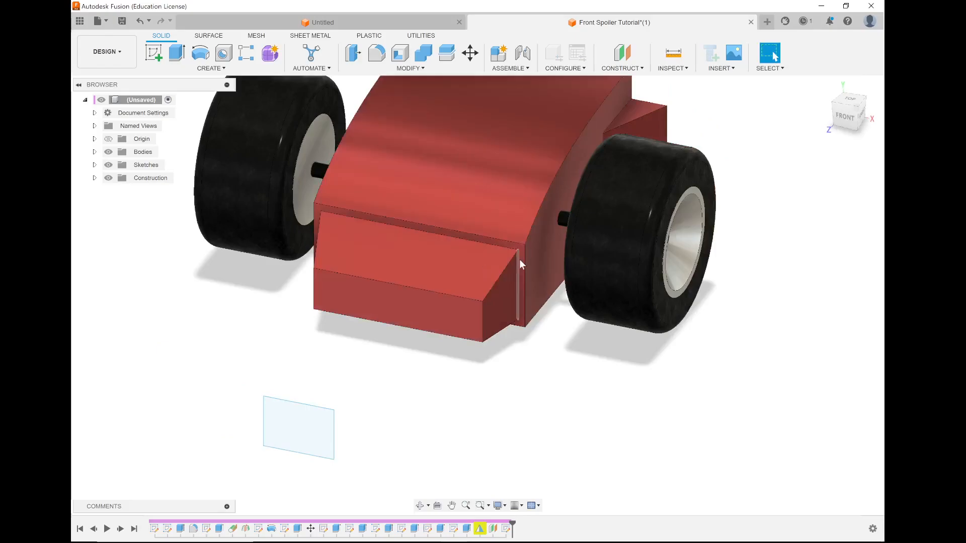
middle_click_drag(487, 233, 438, 214, "shift")
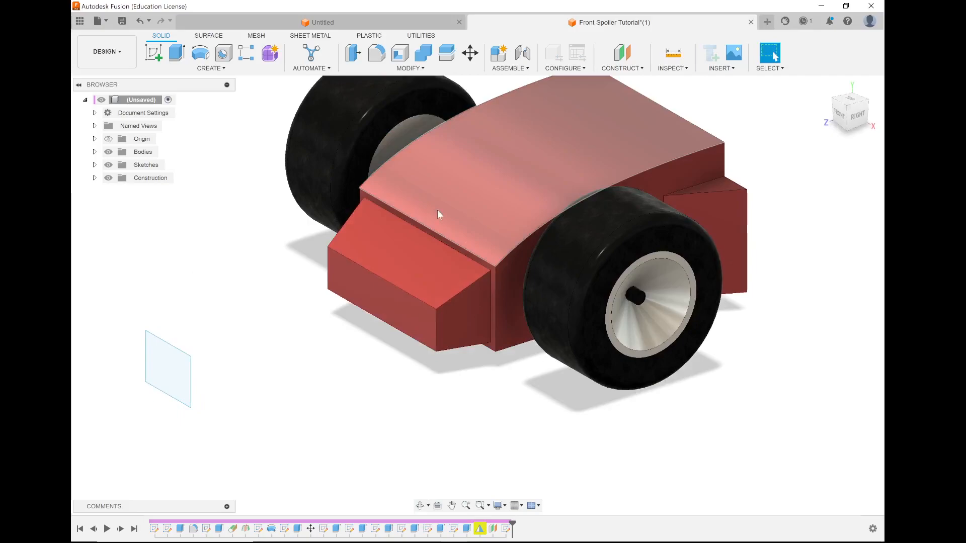
left_click(446, 52)
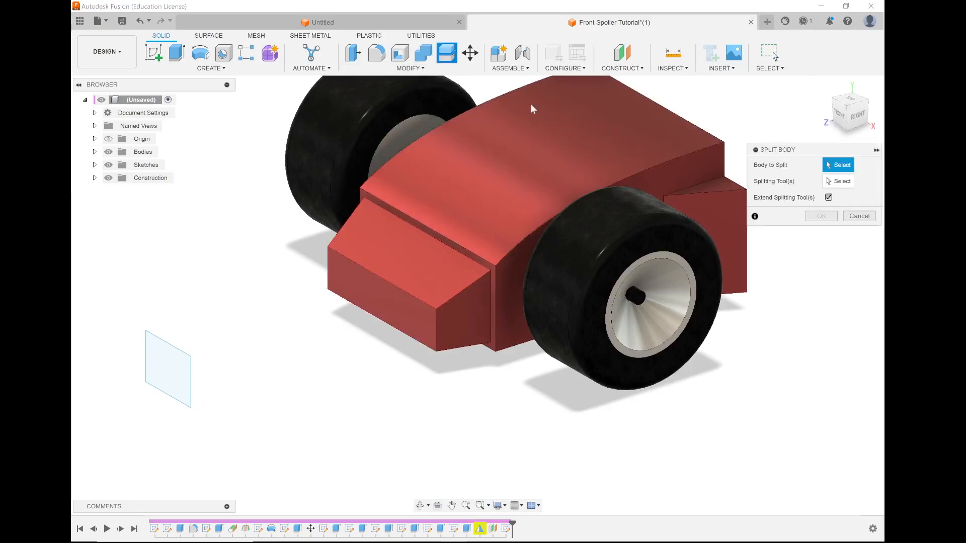
left_click(573, 131)
middle_click_drag(487, 217, 589, 232, "shift")
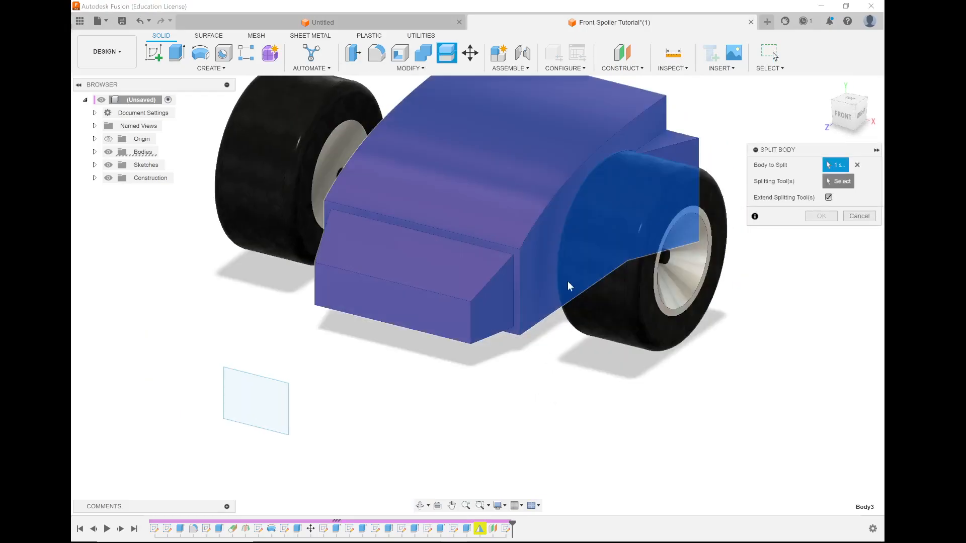
scroll(518, 254, "up", 3)
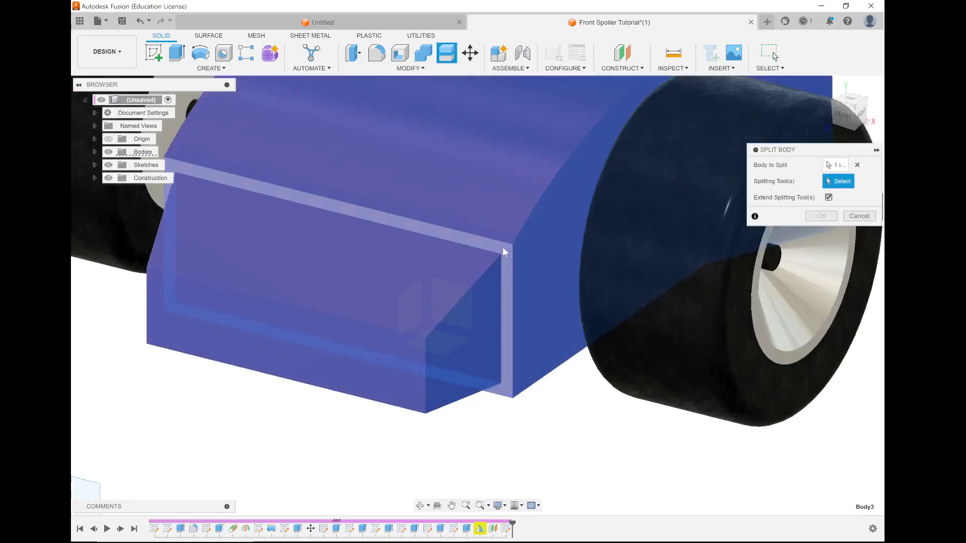
scroll(502, 246, "up", 1)
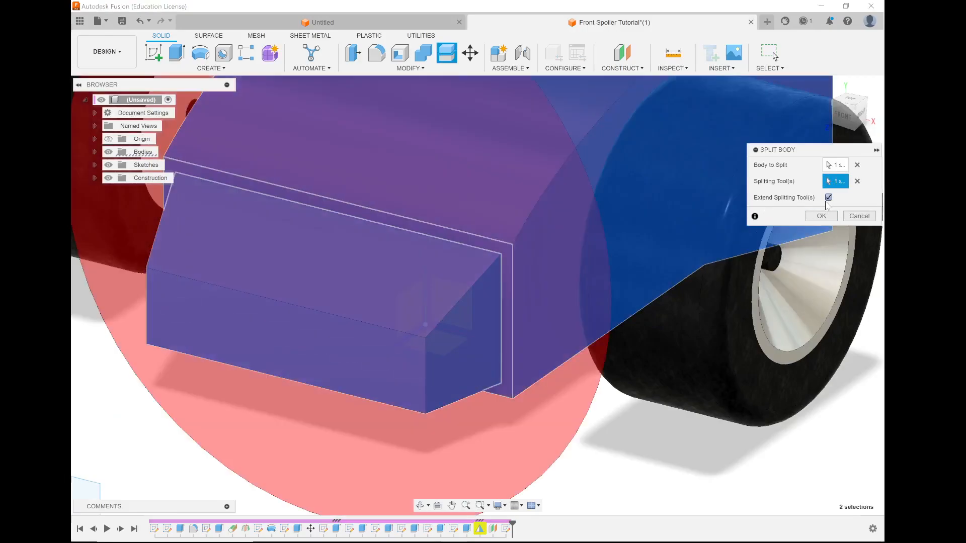
left_click(829, 199)
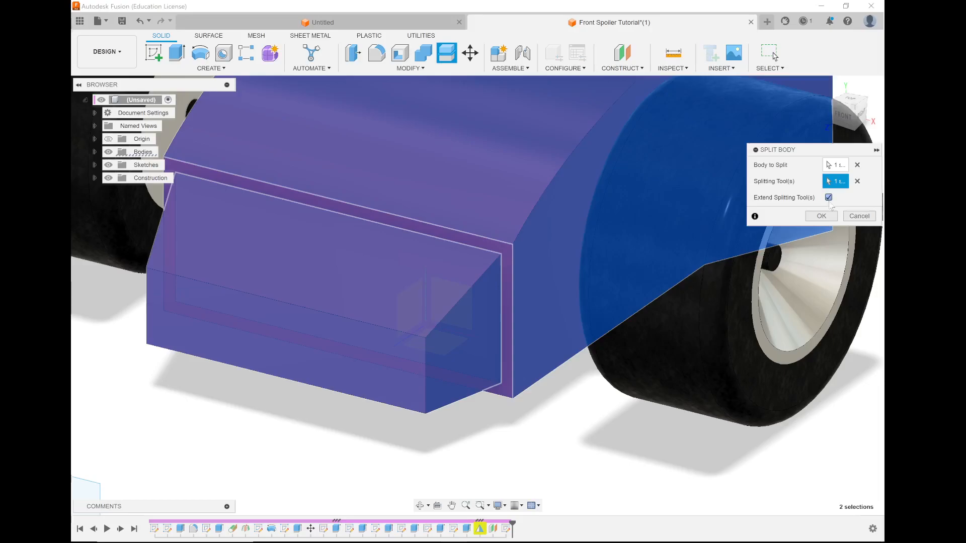
left_click(828, 198)
left_click(821, 216)
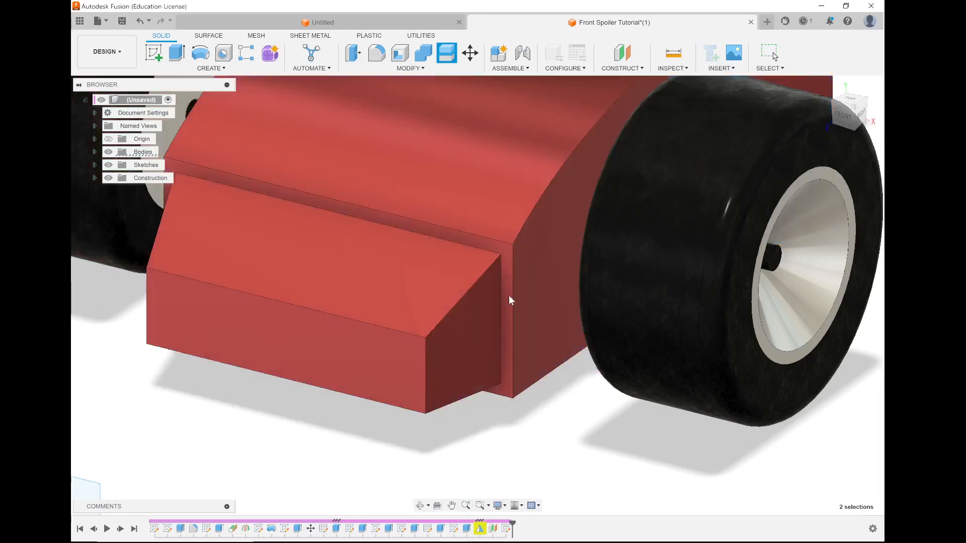
Hide the split-off nose block, Body7, to expose the car's full flat front face.
scroll(511, 300, "down", 4)
left_click(94, 152)
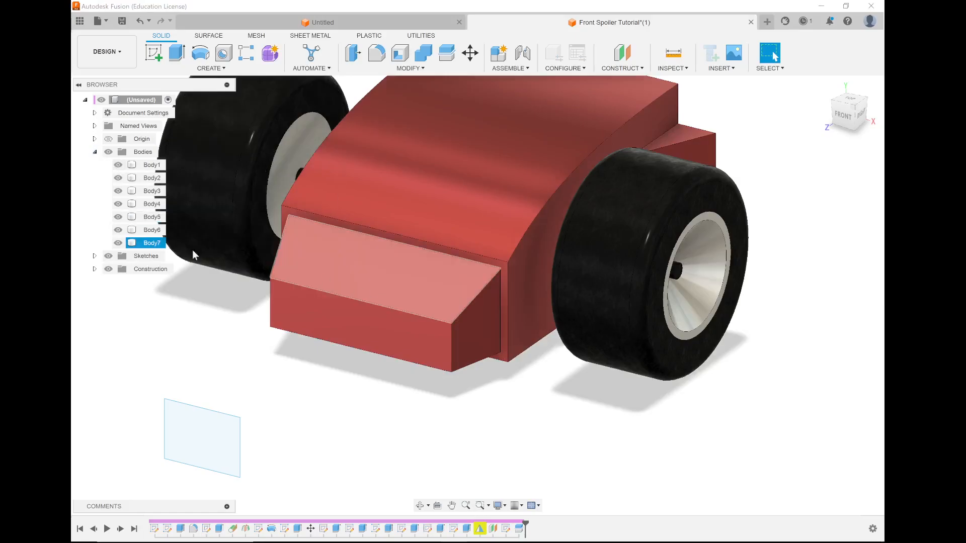
left_click(118, 243)
left_click(118, 243)
left_click(118, 243)
left_click(118, 243)
left_click(118, 243)
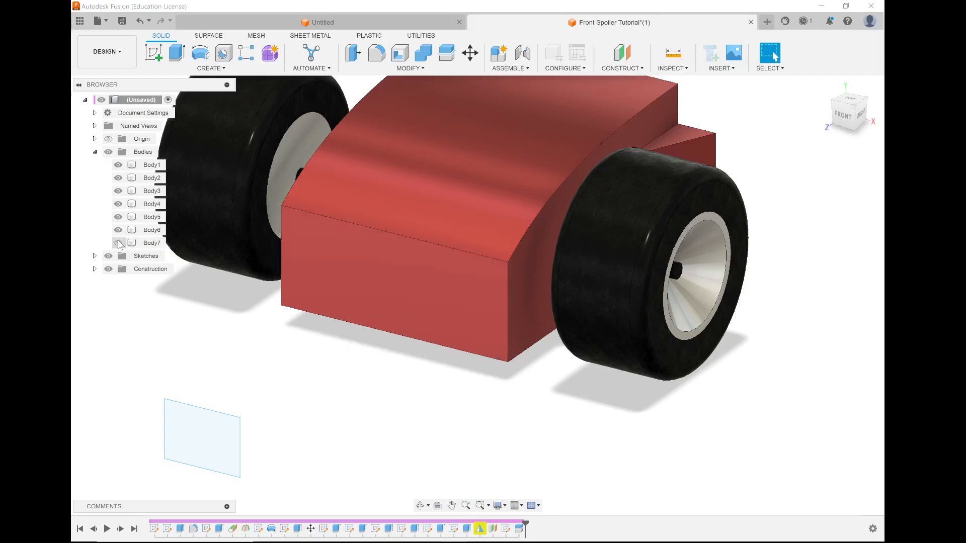
left_click(118, 243)
left_click(119, 243)
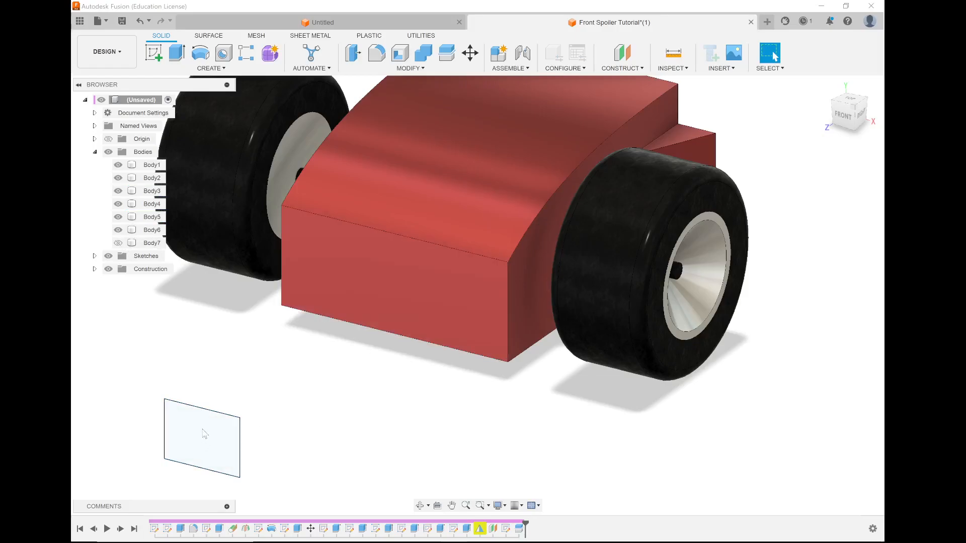
Loft from the red body's flat front face to the small offset rectangle, joining the tapered nose to the body.
left_click(214, 68)
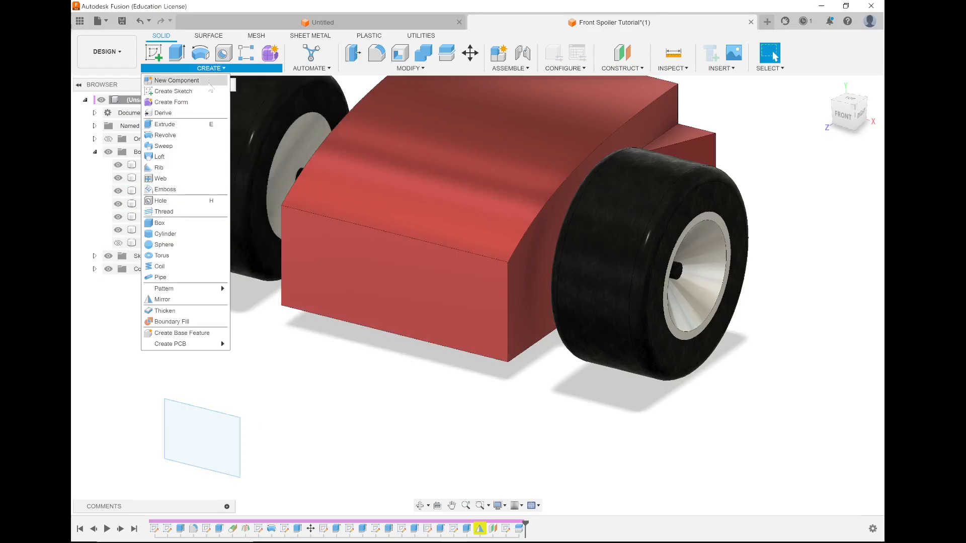
left_click(180, 157)
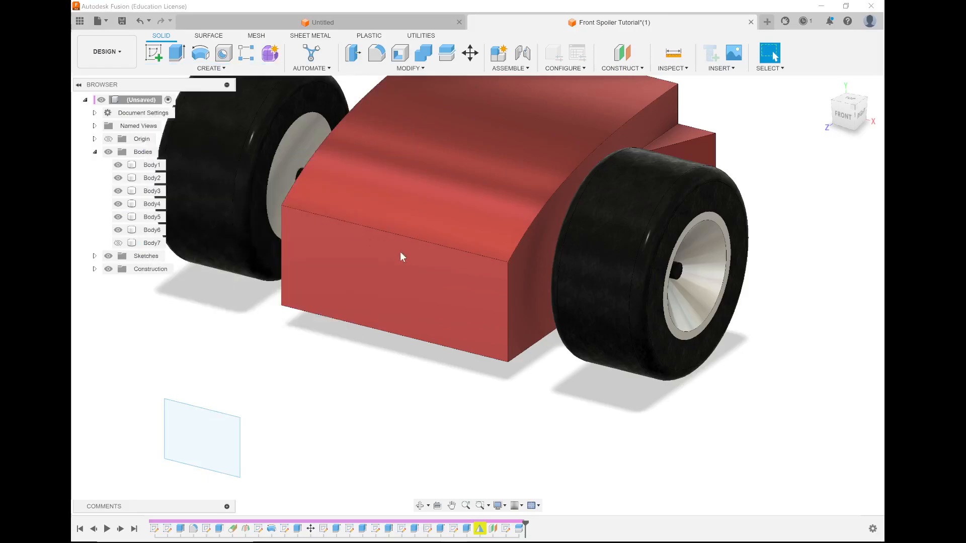
left_click(394, 255)
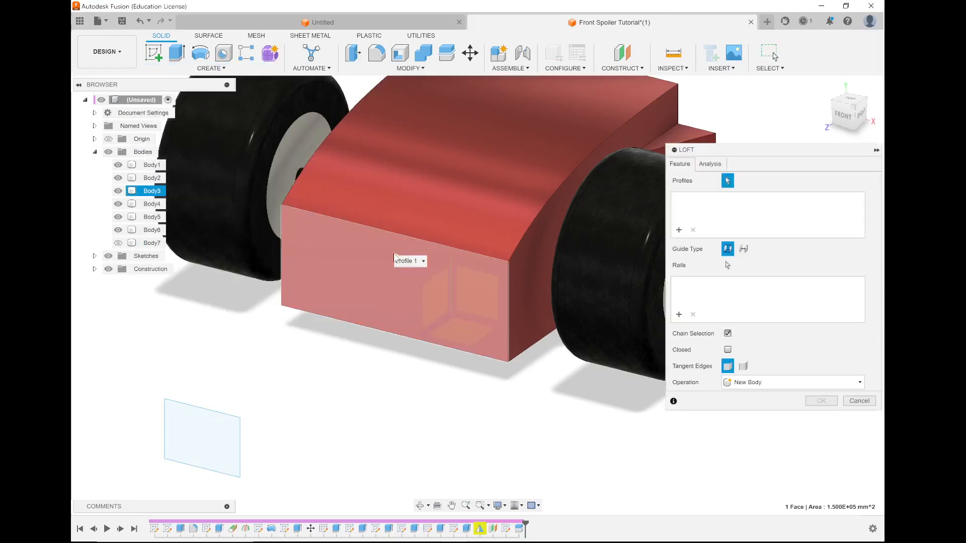
left_click(394, 254)
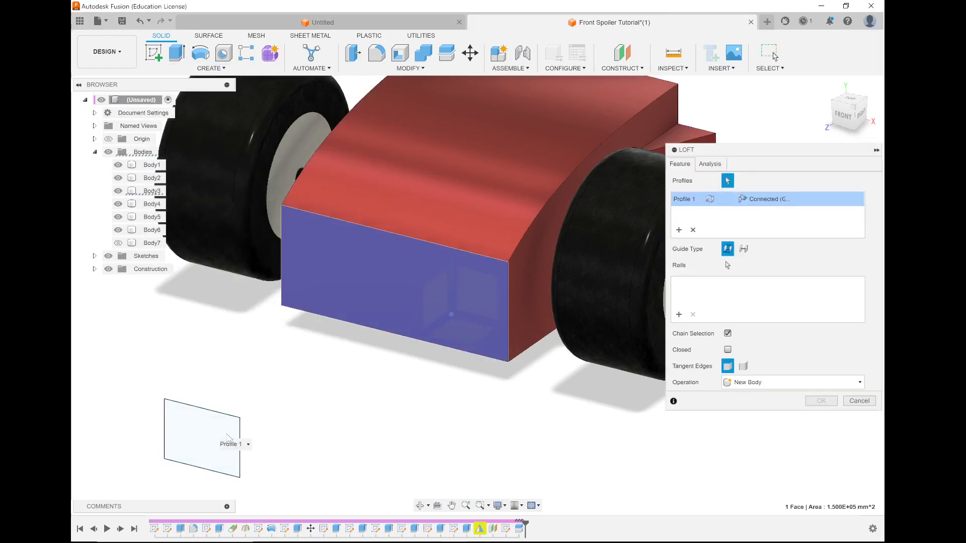
left_click(228, 437)
middle_click_drag(436, 353, 404, 339, "shift")
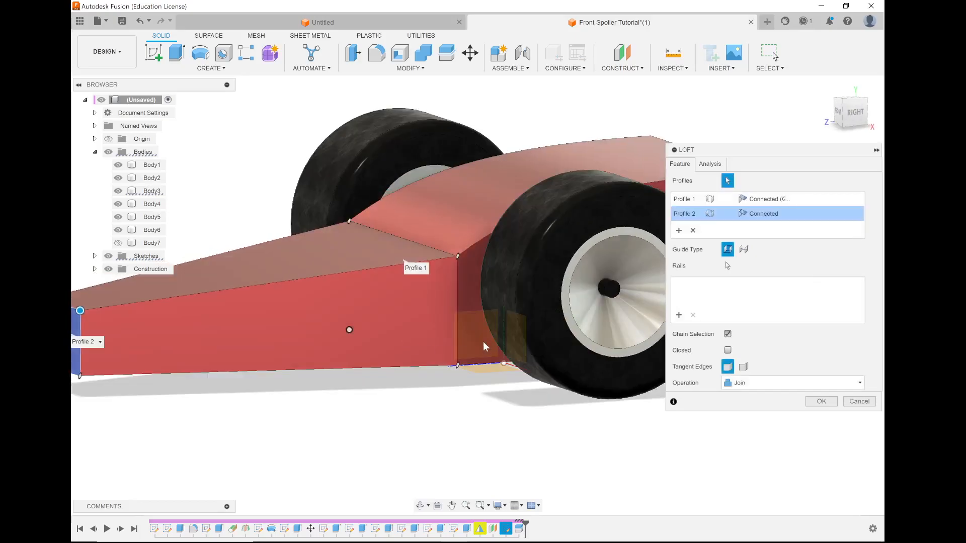
scroll(483, 342, "down", 3)
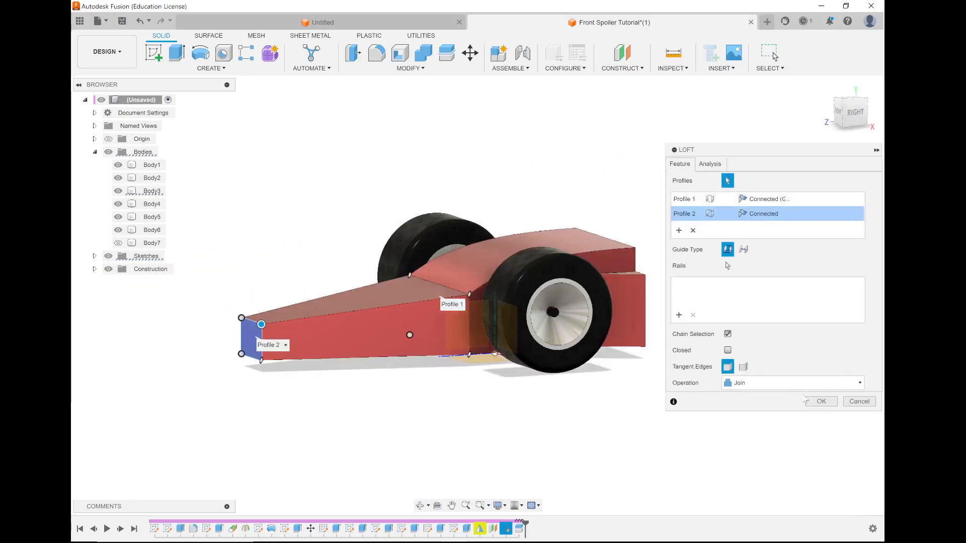
scroll(439, 279, "up", 5)
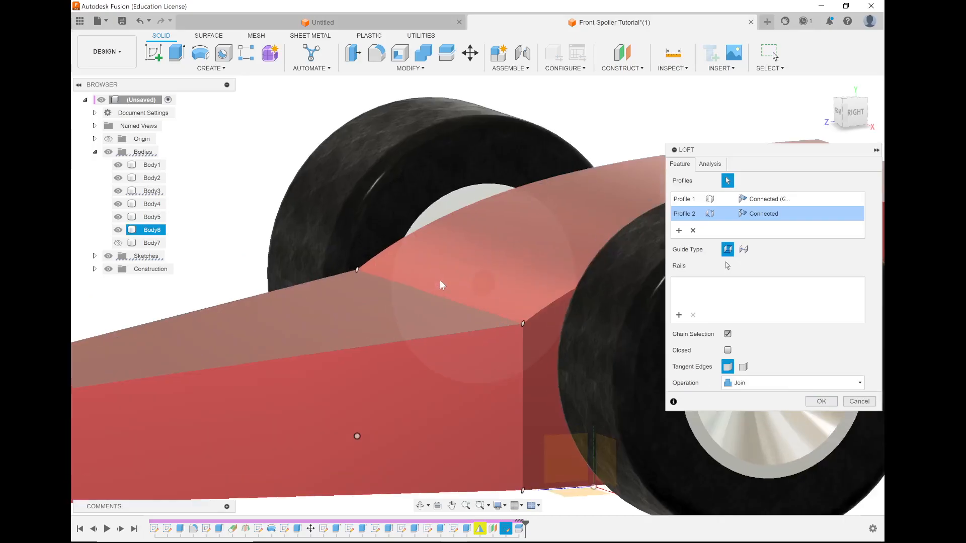
scroll(446, 354, "down", 2)
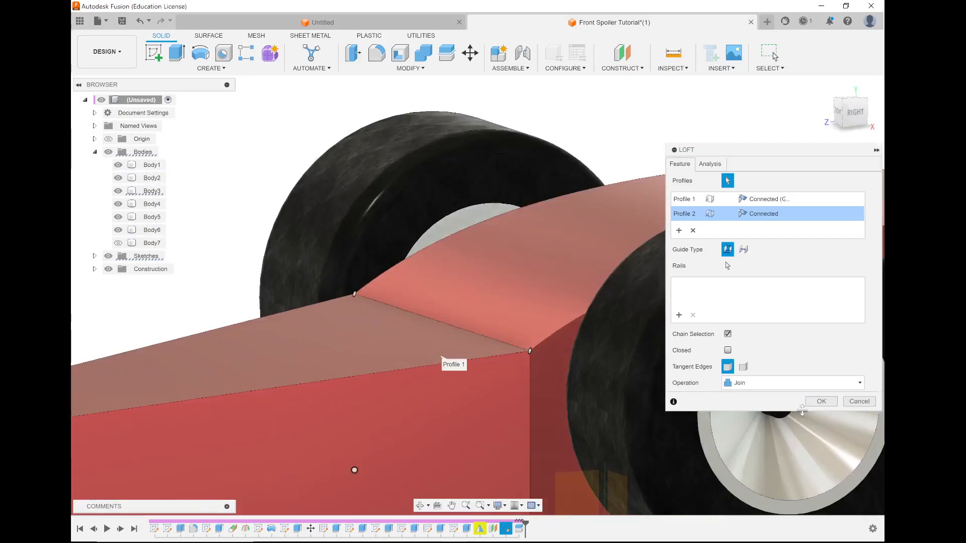
scroll(491, 365, "down", 3)
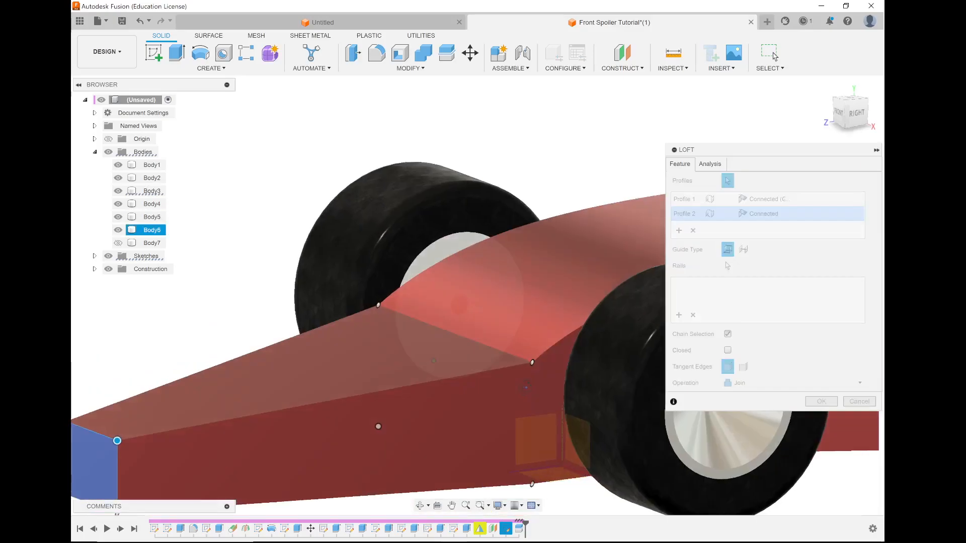
middle_click_drag(556, 389, 526, 378, "shift")
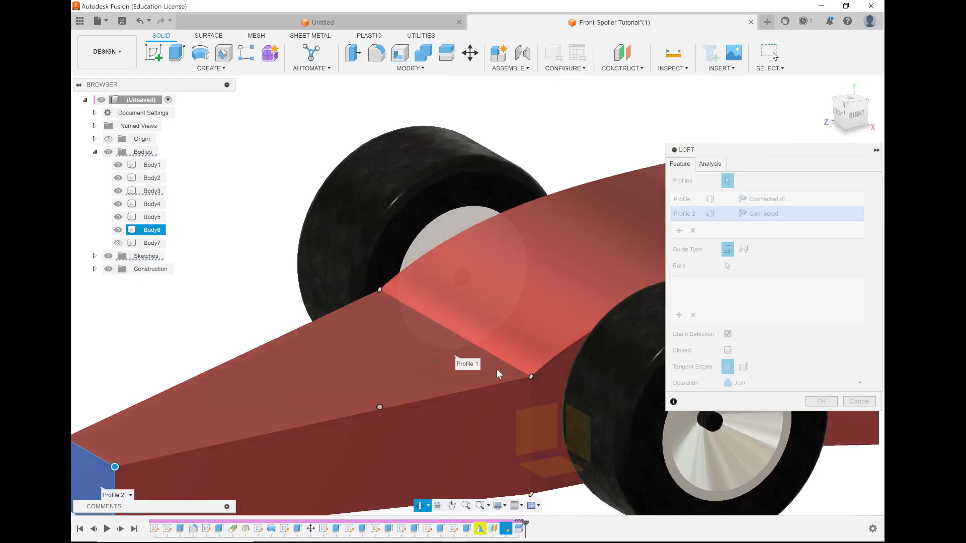
scroll(525, 379, "down", 3)
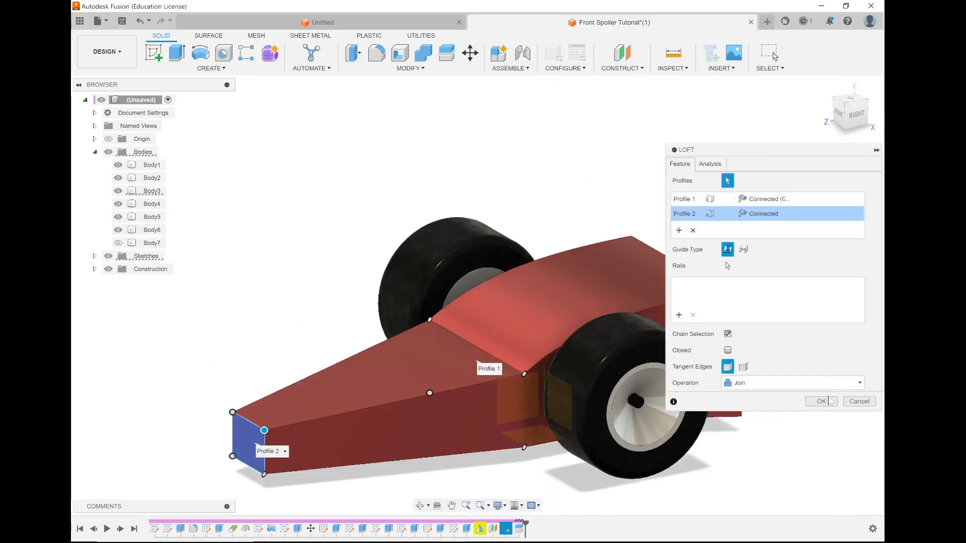
left_click(821, 401)
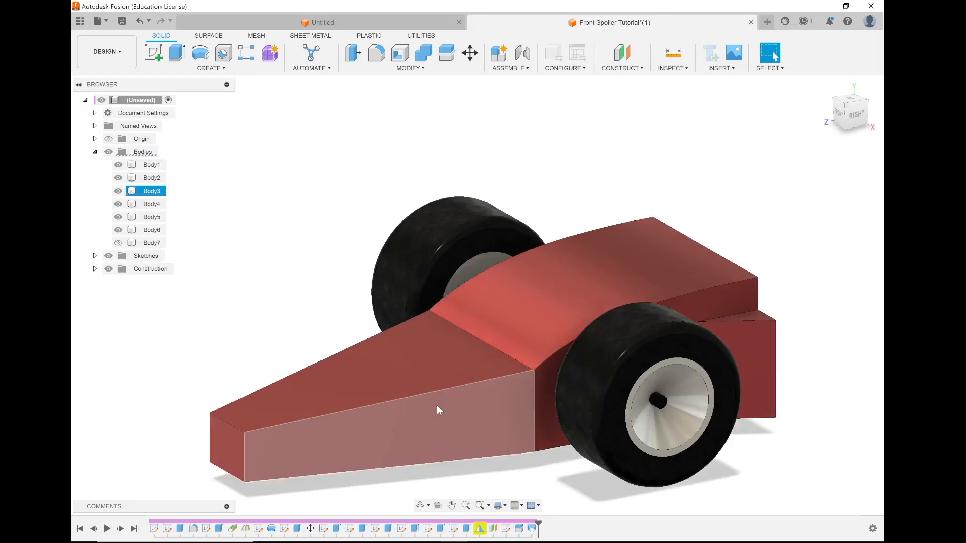
middle_click_drag(453, 394, 556, 428, "shift")
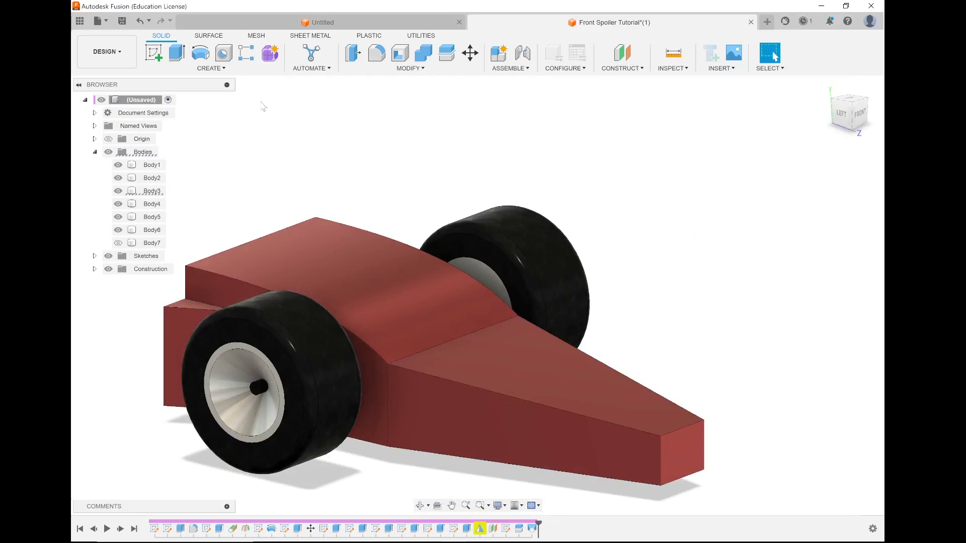
left_click(154, 52)
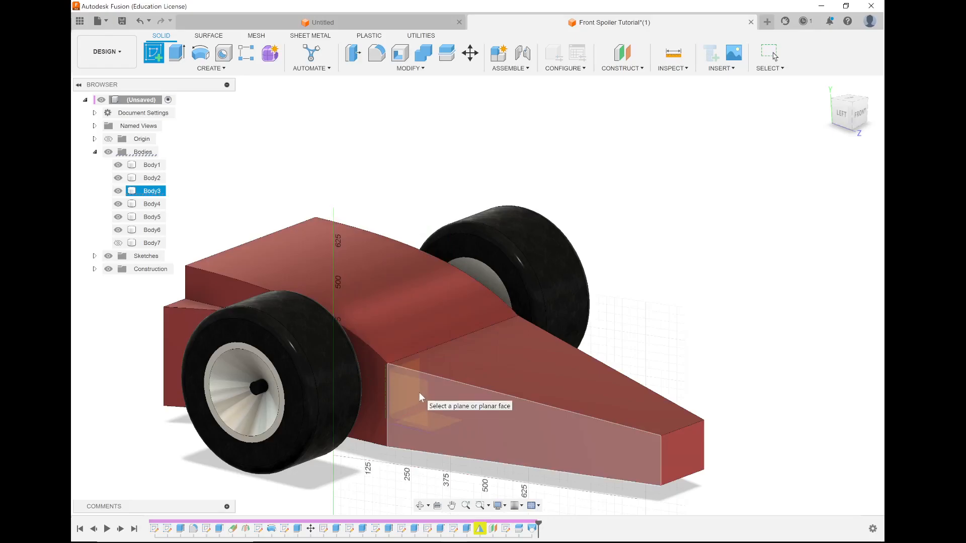
scroll(420, 397, "up", 5)
scroll(401, 413, "down", 2)
scroll(439, 380, "down", 8)
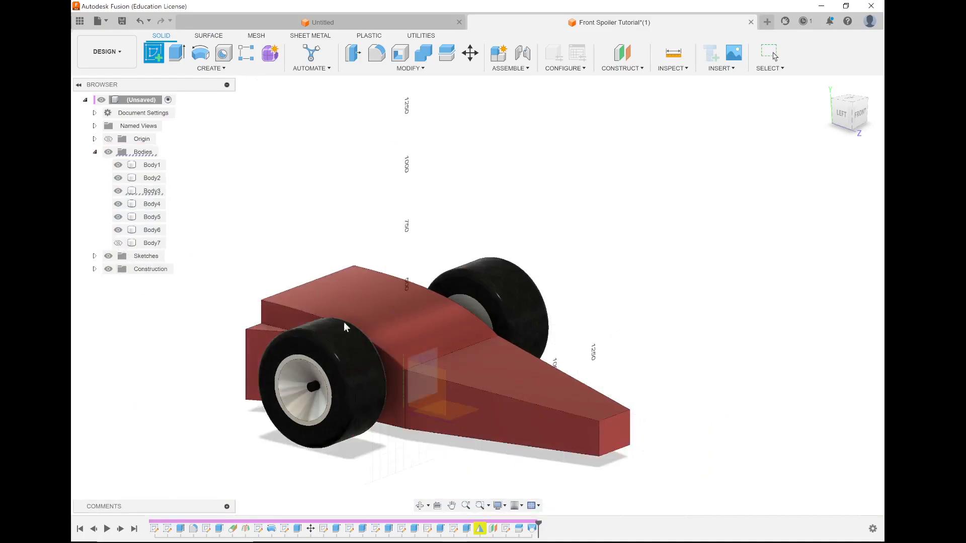
left_click(506, 397)
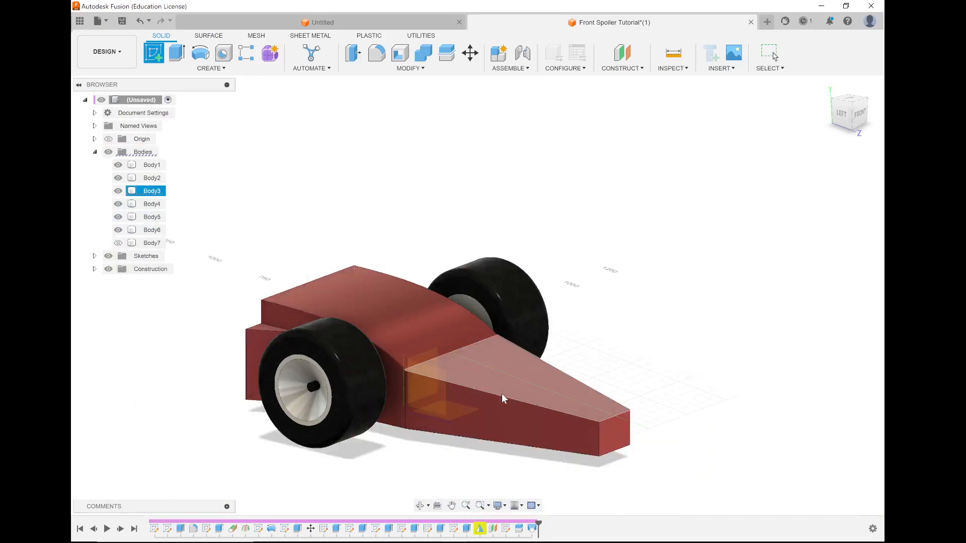
left_click(118, 191)
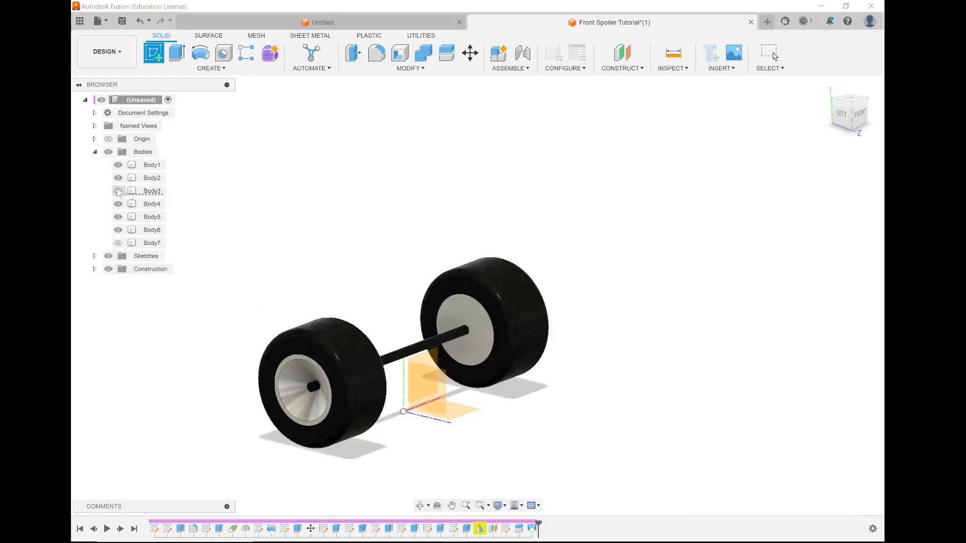
left_click(118, 191)
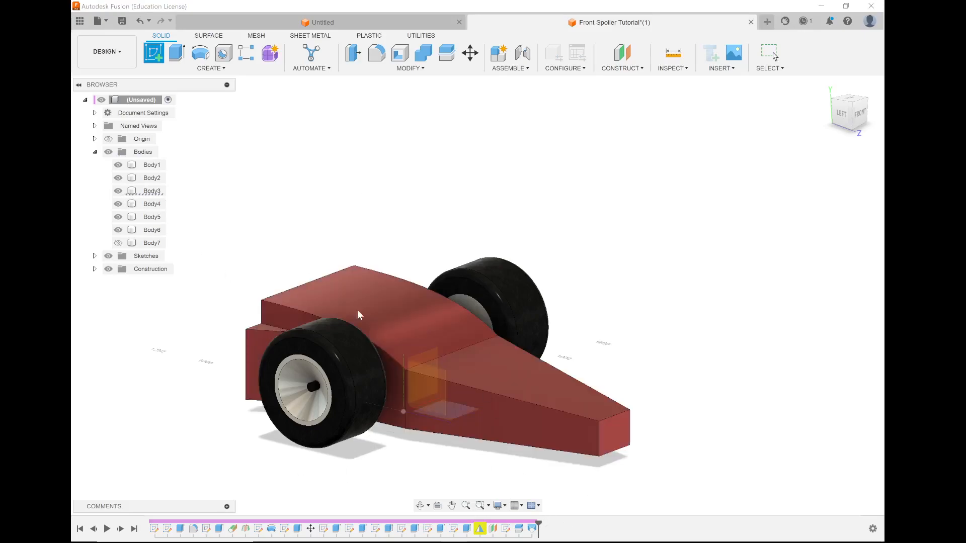
left_click(119, 191)
left_click(119, 191)
left_click(118, 191)
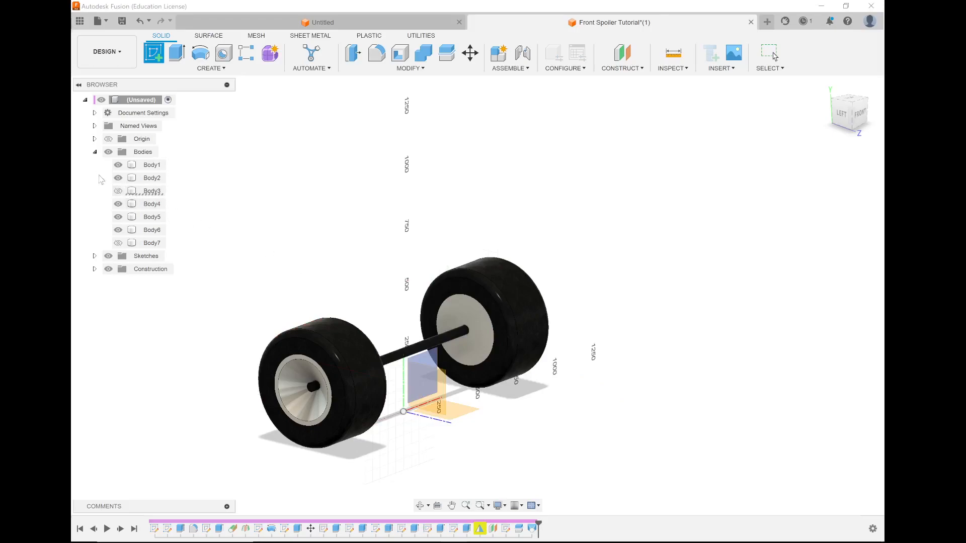
left_click(118, 191)
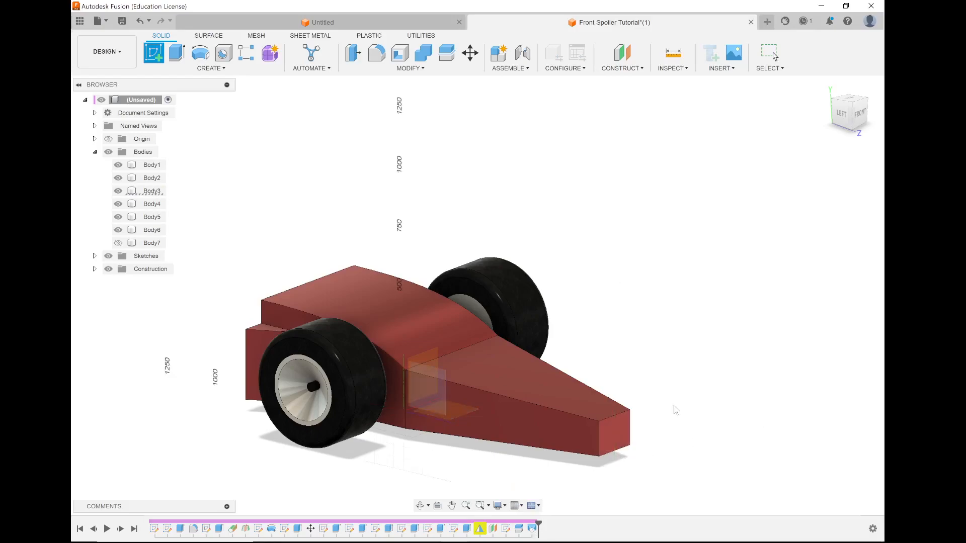
key("Escape")
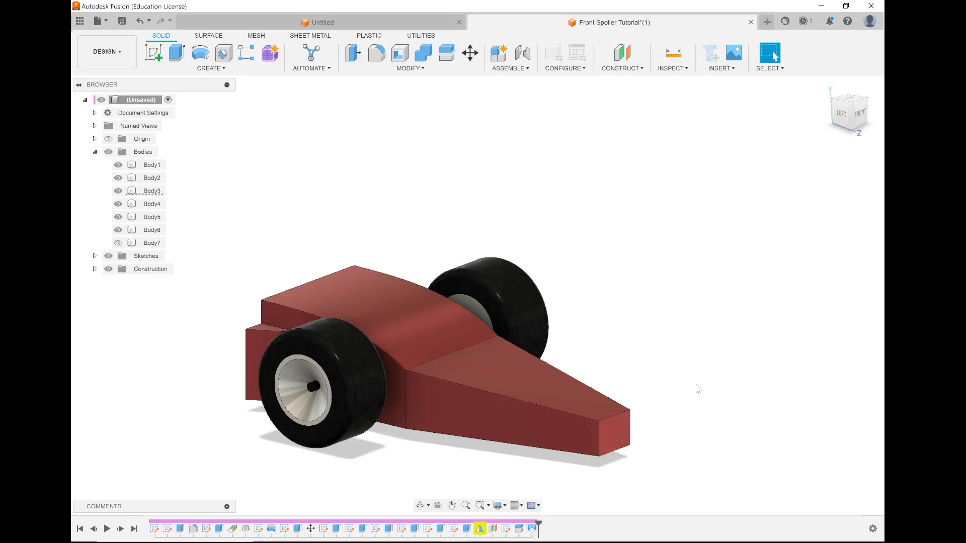
Edit the nose loft and change its operation to New Body.
left_click(532, 529)
right_click(531, 529)
left_click(567, 439)
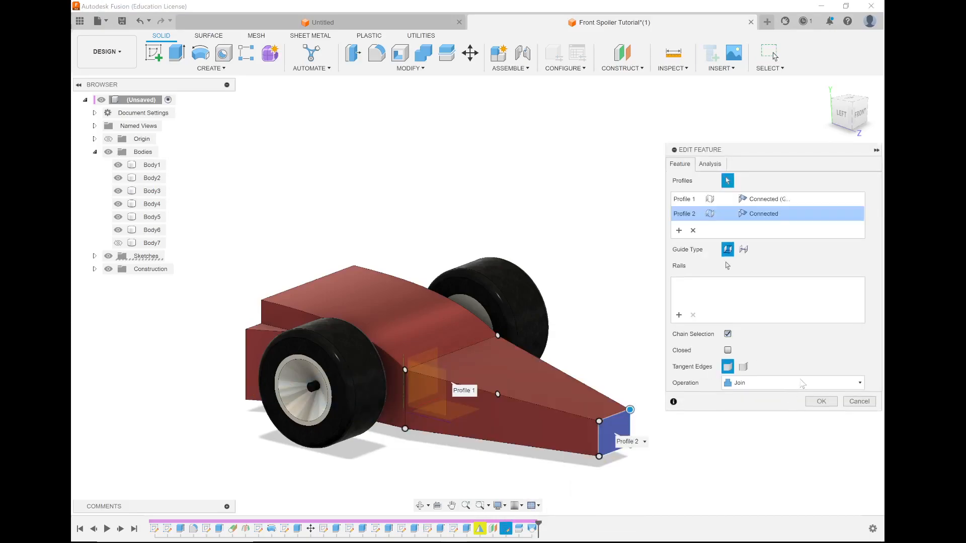
left_click(802, 384)
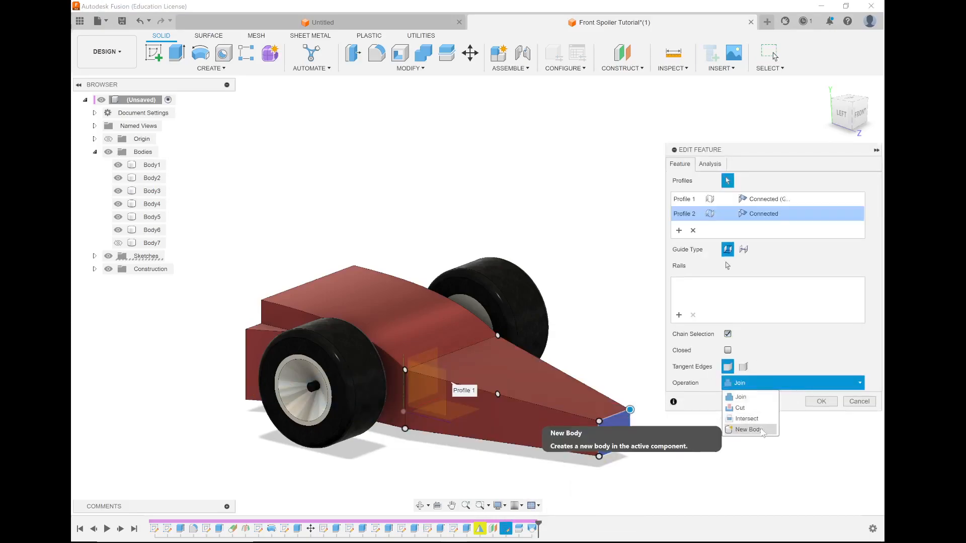
left_click(748, 429)
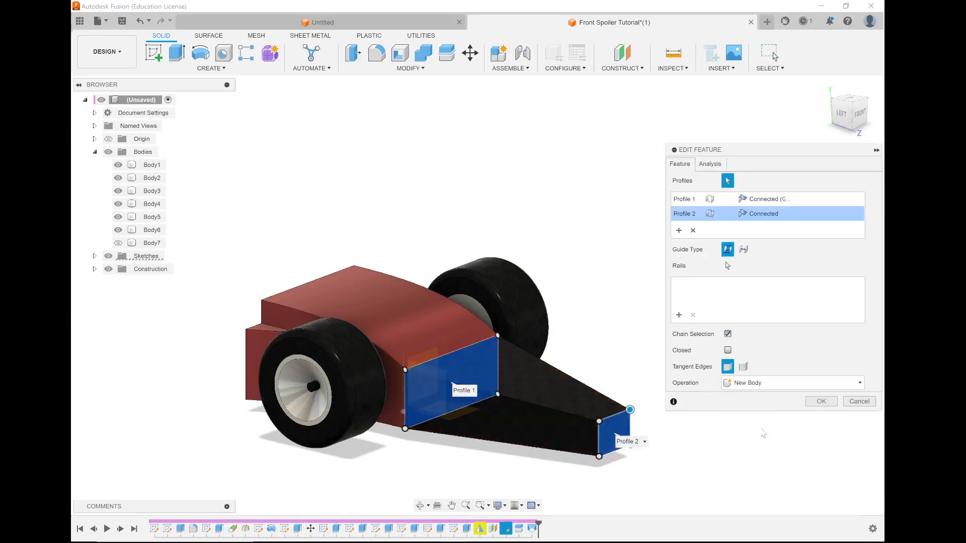
left_click(820, 401)
Apply the Aluminum - Bead Blasted appearance from the Metal library to the lofted nose, Body8.
middle_click_drag(742, 372, 594, 397, "shift")
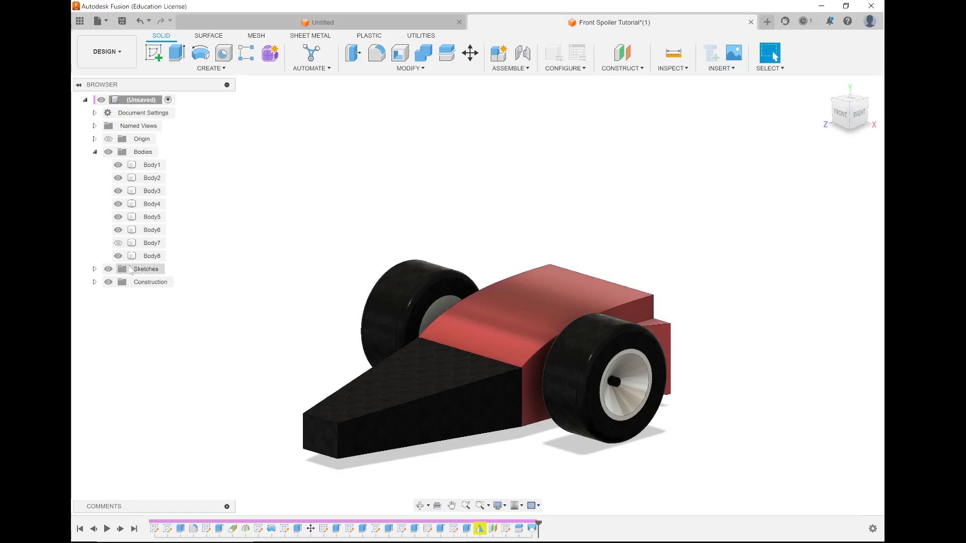
right_click(153, 256)
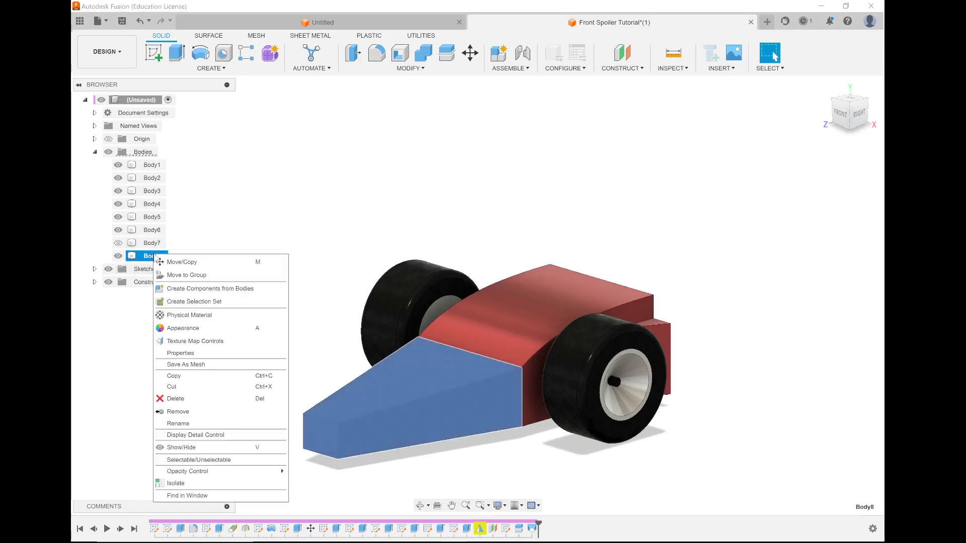
left_click(196, 329)
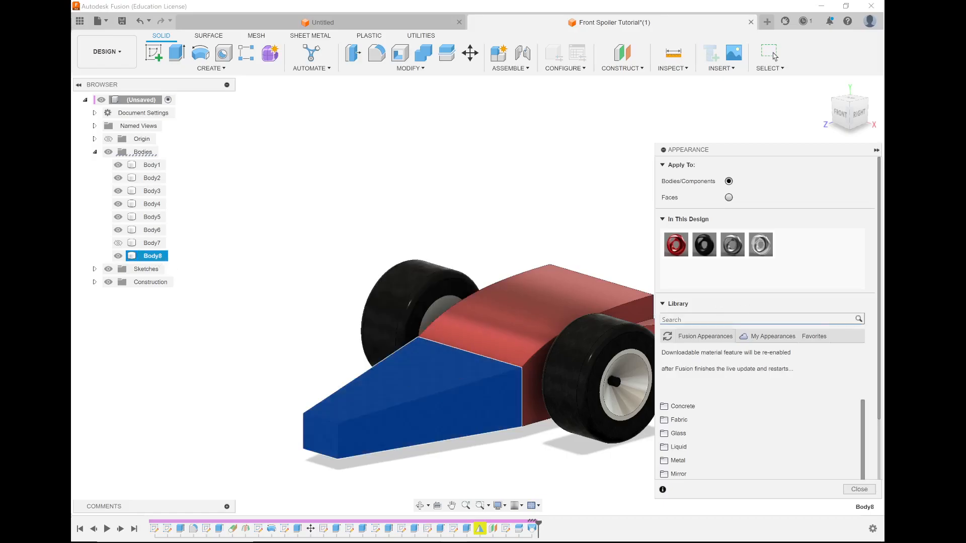
scroll(713, 340, "down", 2)
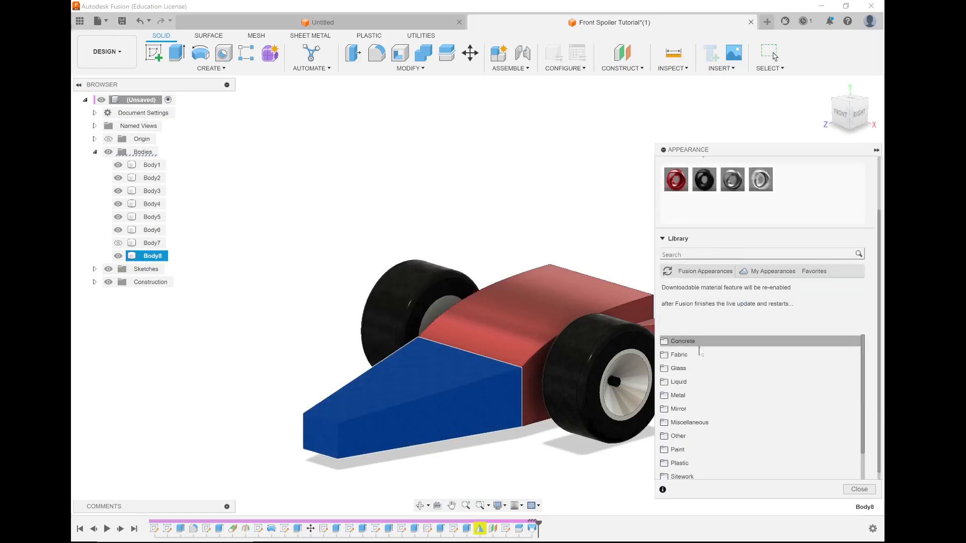
scroll(677, 429, "down", 2)
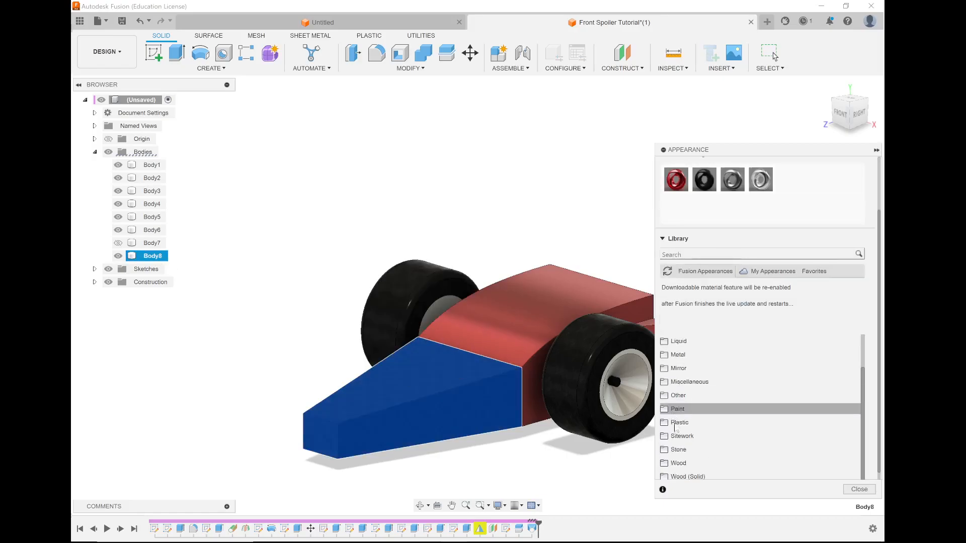
left_click(664, 356)
left_click(673, 375)
scroll(714, 372, "down", 2)
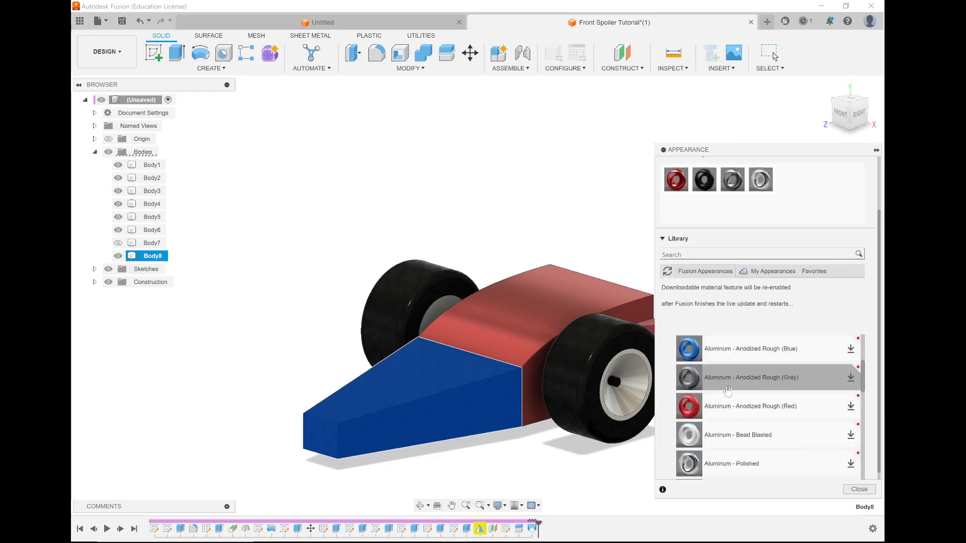
scroll(729, 405, "down", 3)
scroll(729, 405, "up", 2)
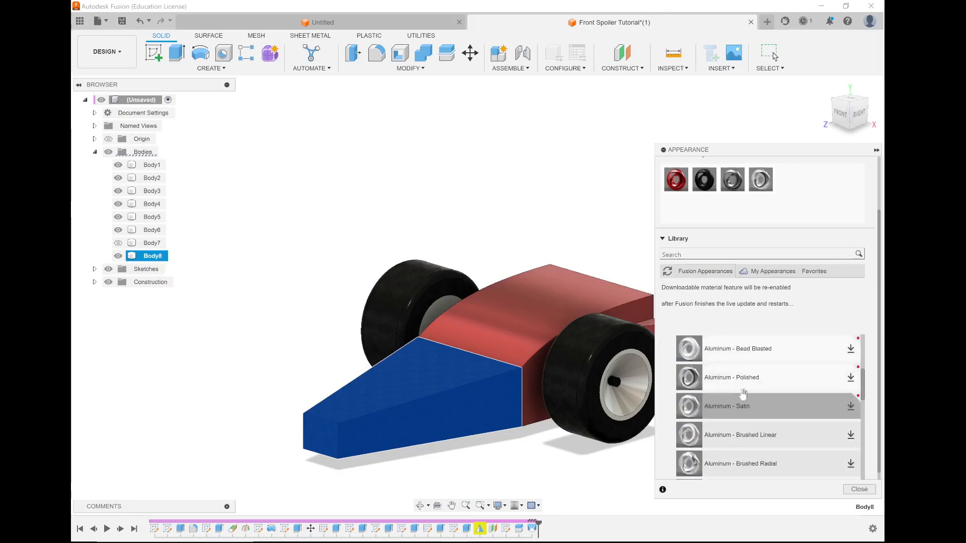
left_click_drag(732, 353, 470, 408)
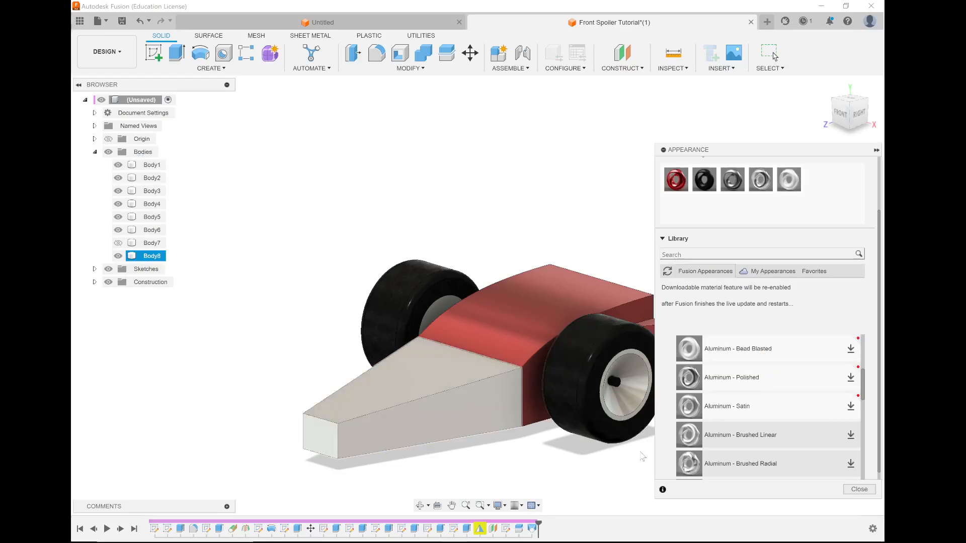
left_click(853, 491)
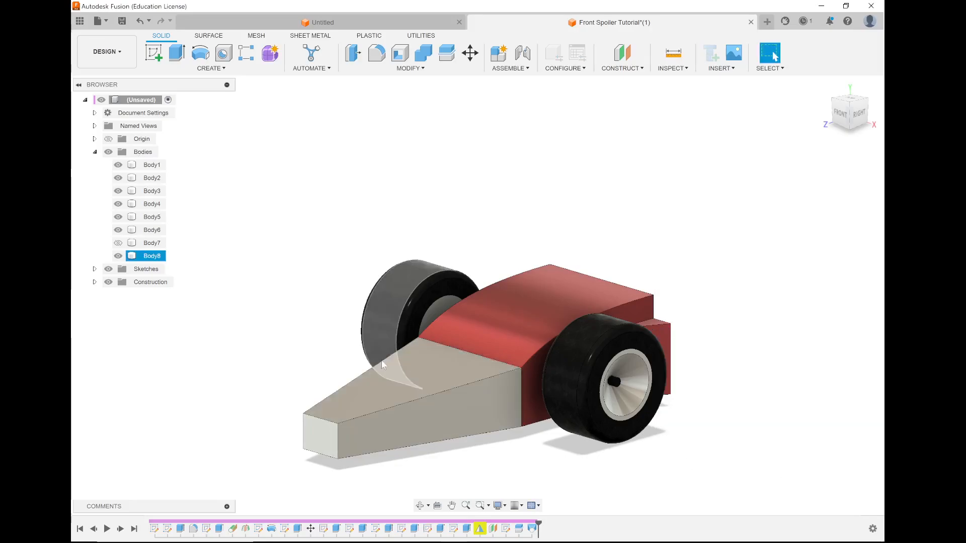
Start a new sketch on the YZ origin plane running through the middle of the nose.
middle_click_drag(460, 367, 492, 367, "shift")
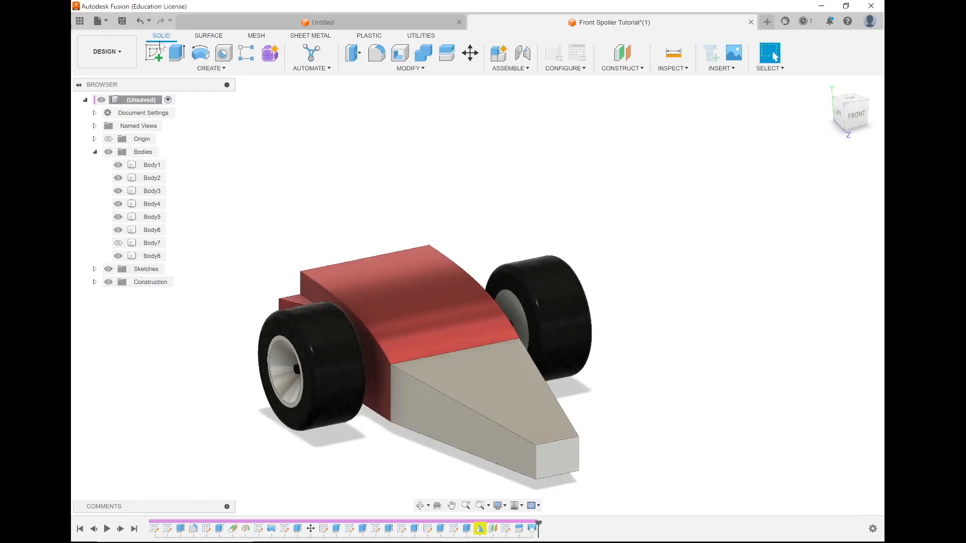
left_click(127, 208)
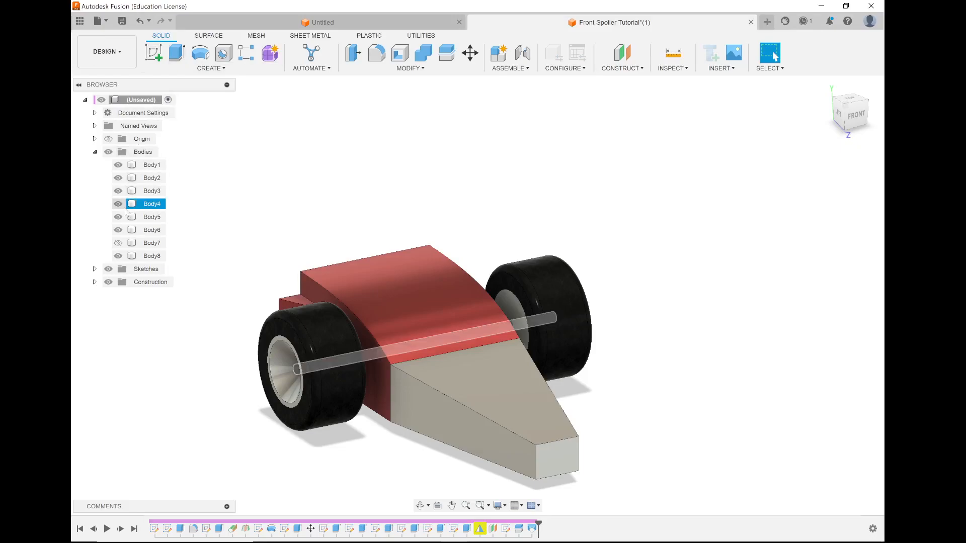
left_click(169, 179)
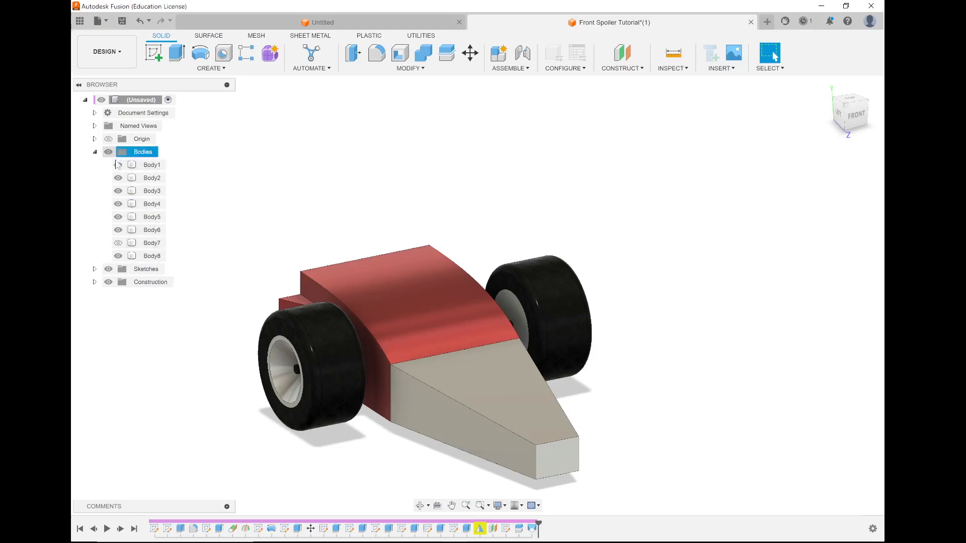
left_click(154, 54)
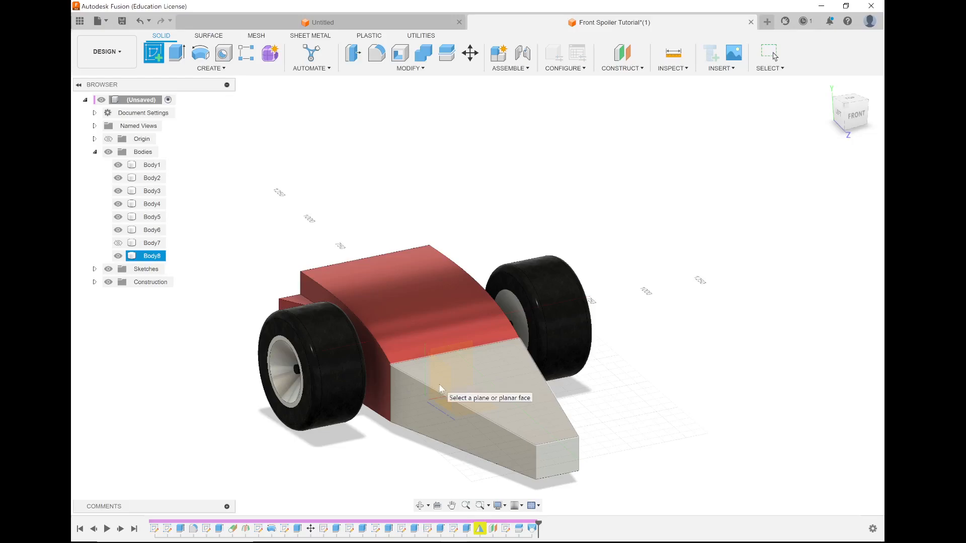
mouse_move(465, 381)
middle_mouse_down()
mouse_move(479, 384)
mouse_move(409, 356)
mouse_move(431, 332)
mouse_move(455, 329)
middle_mouse_up()
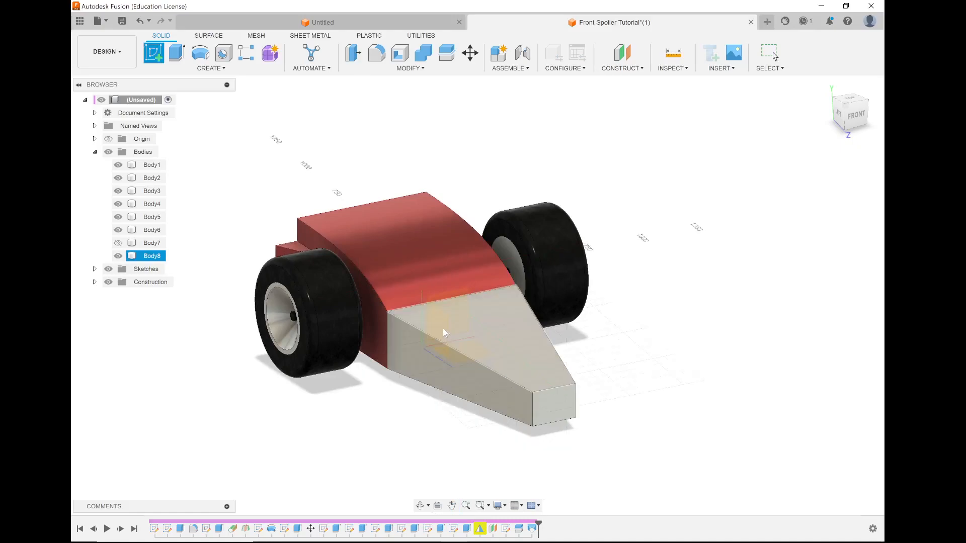
left_click(444, 332)
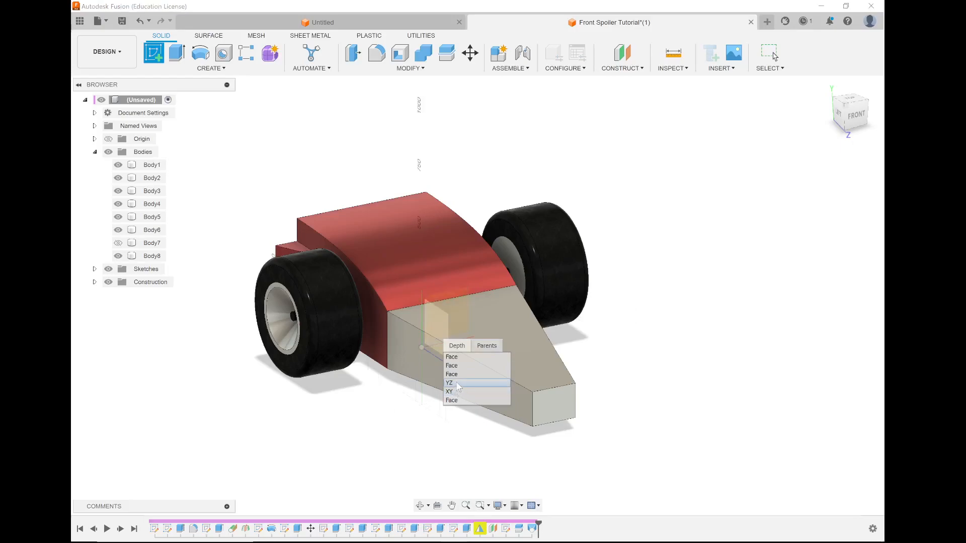
left_click(456, 384)
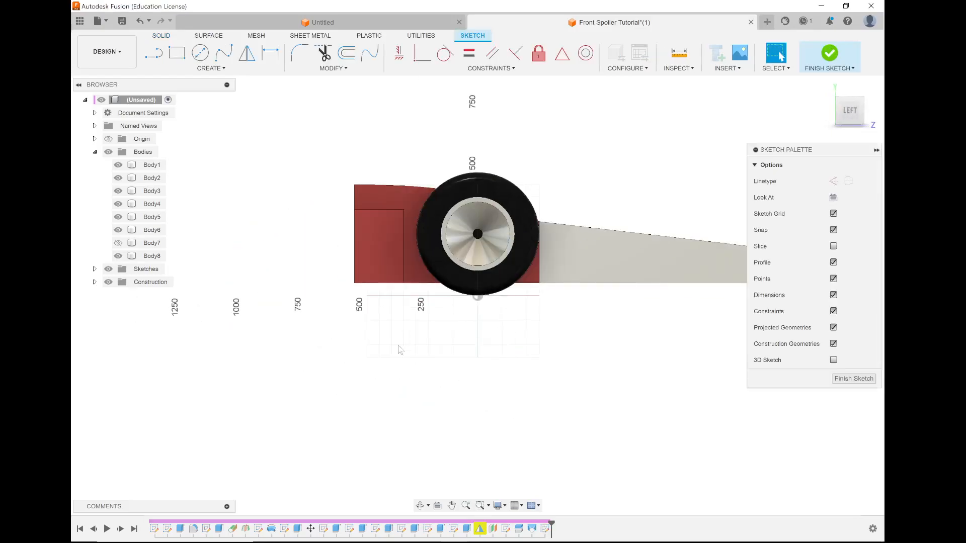
scroll(575, 324, "down", 2)
scroll(582, 297, "up", 6)
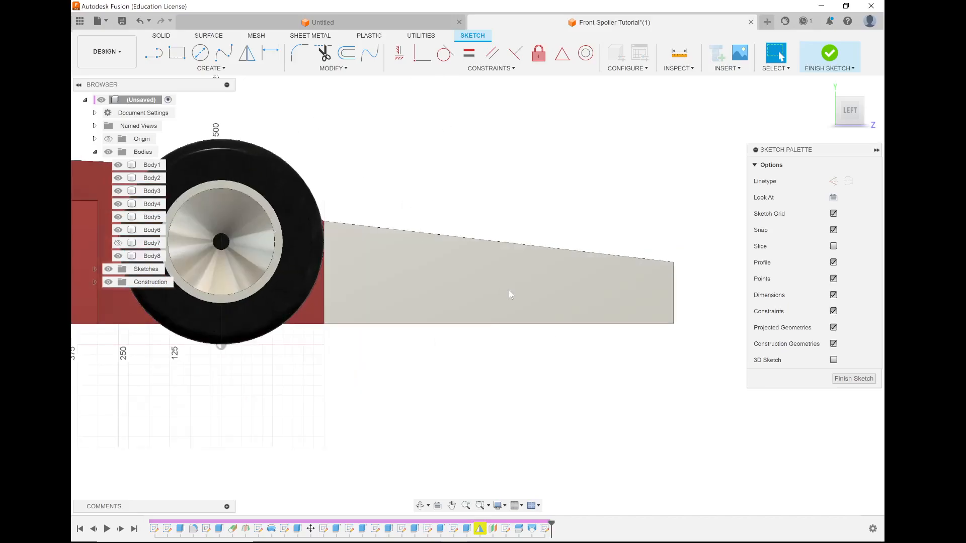
Draw a two-point Fit Point Spline within the nose's side profile, sloping down from near the wheel toward the tip.
left_click(225, 54)
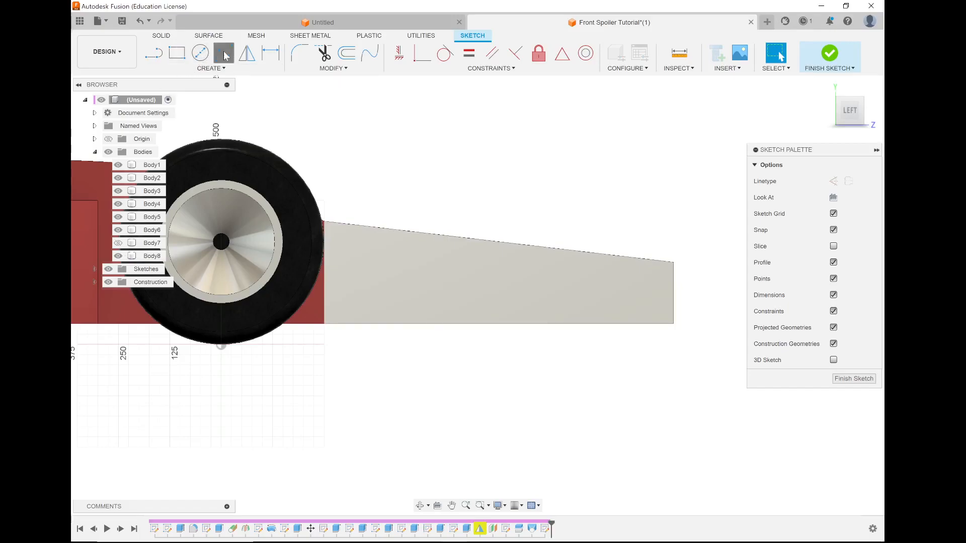
left_click(376, 242)
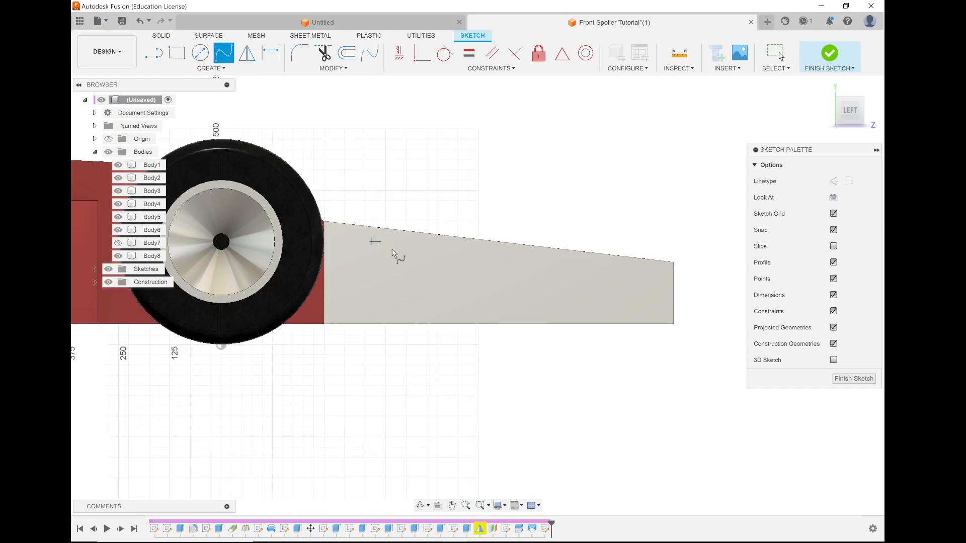
left_click(561, 272)
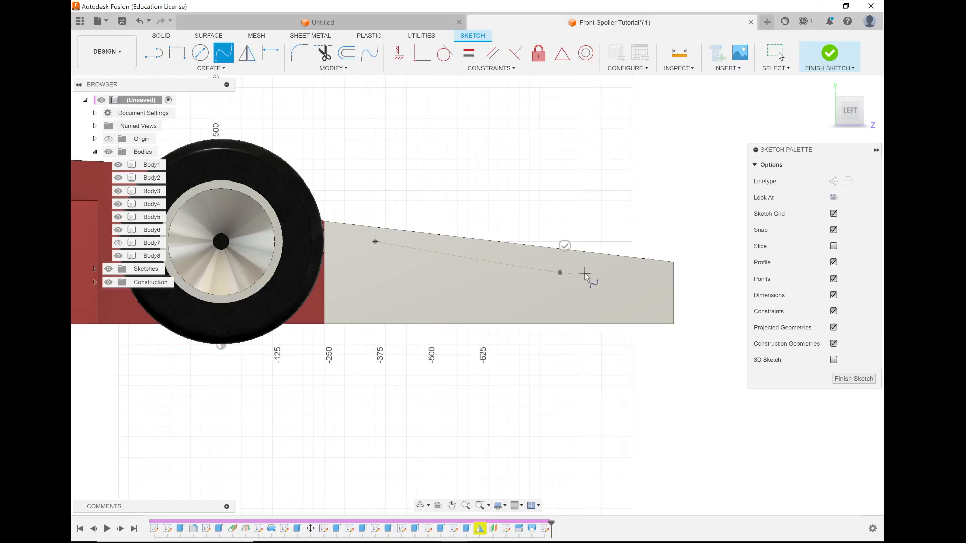
key("Return")
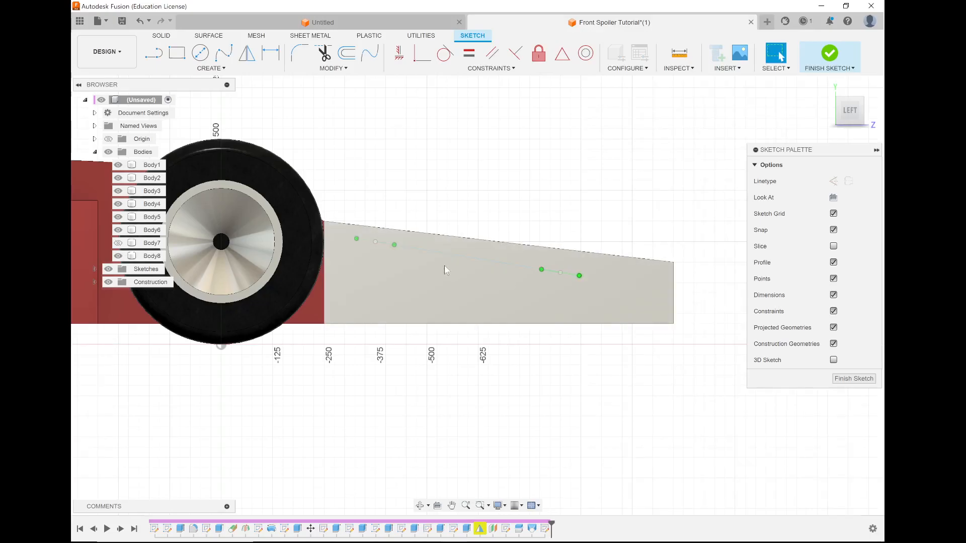
scroll(453, 268, "up", 3)
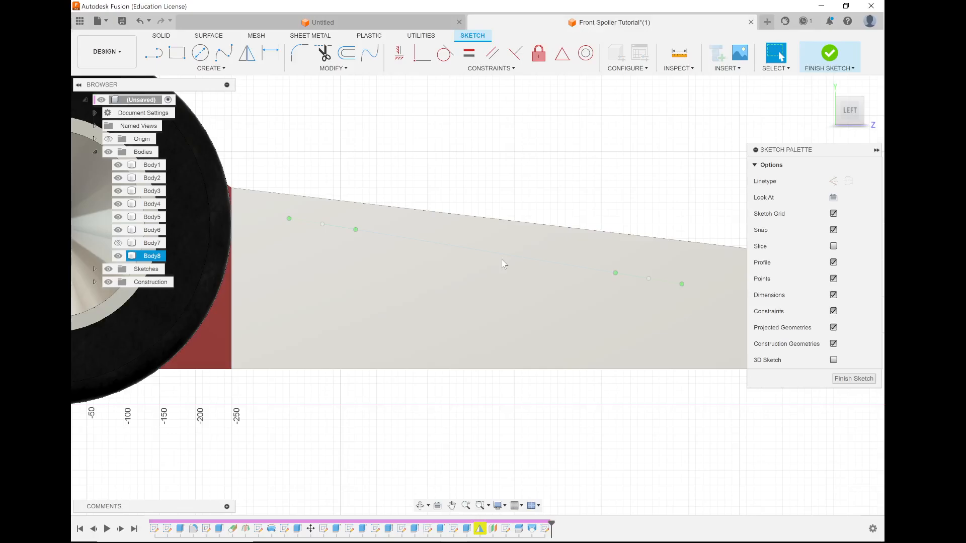
scroll(463, 298, "down", 2)
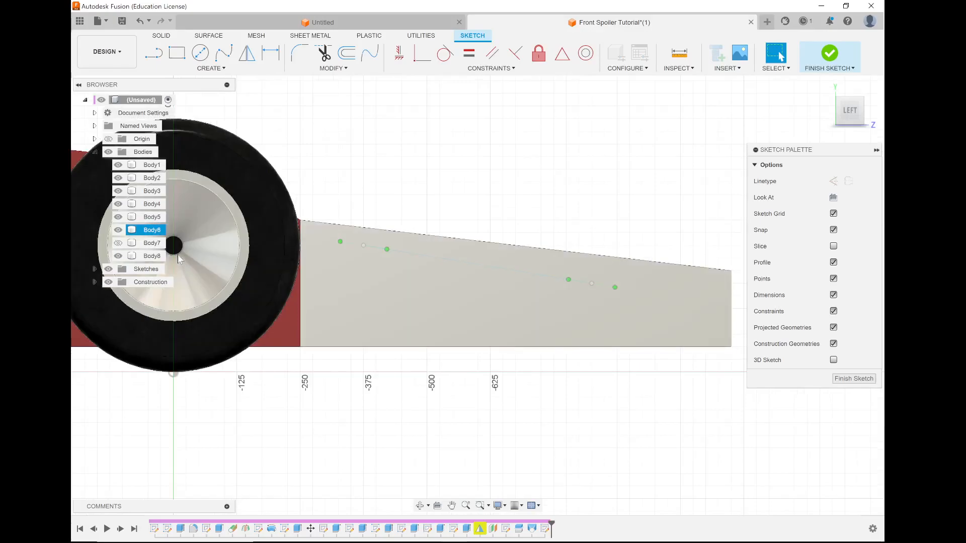
Try to apply the Fabric (Black) library appearance to the nose, Body8, while the sketch is open.
right_click(153, 256)
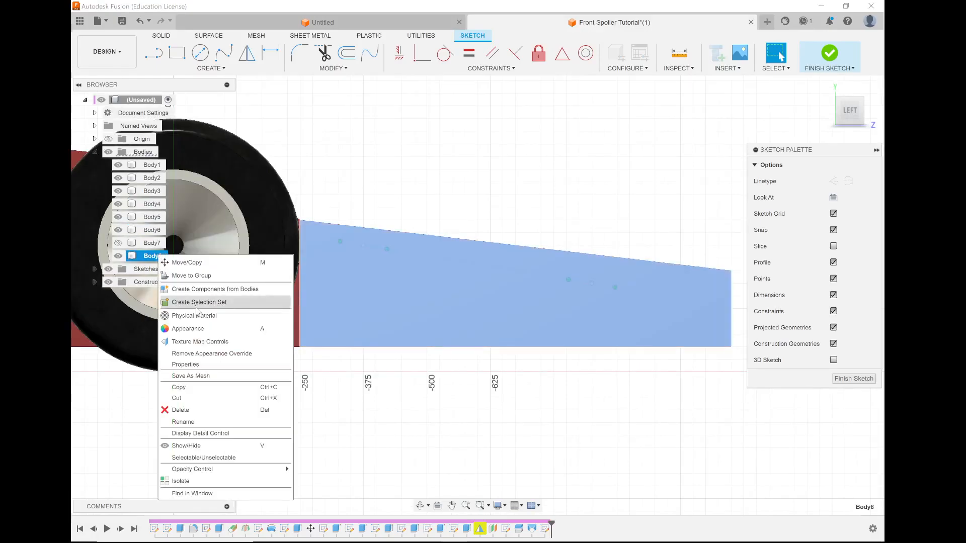
left_click(225, 329)
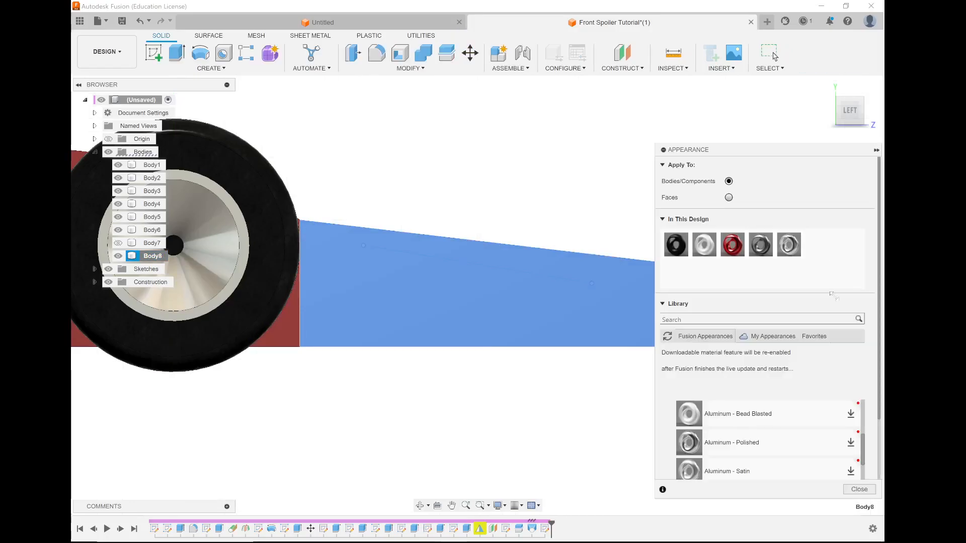
scroll(793, 401, "down", 6)
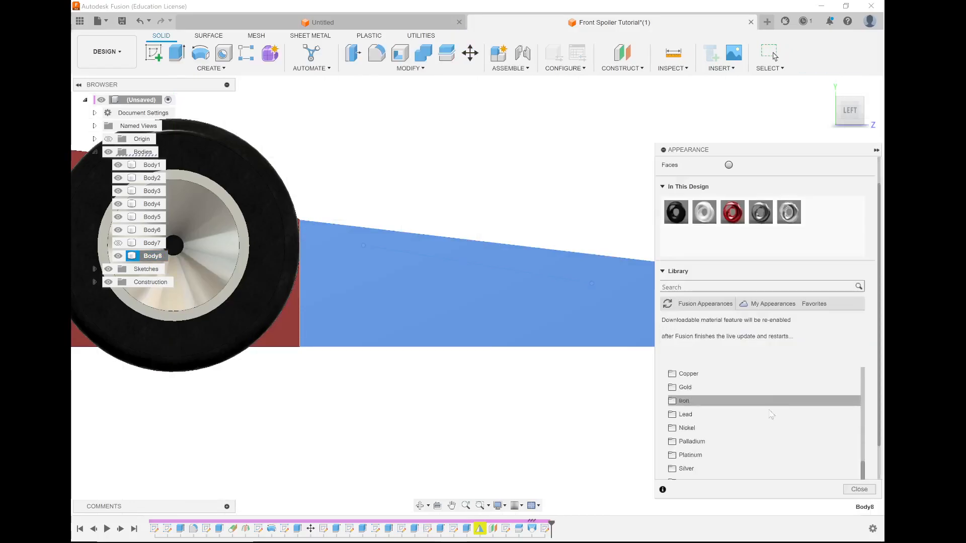
scroll(676, 426, "up", 8)
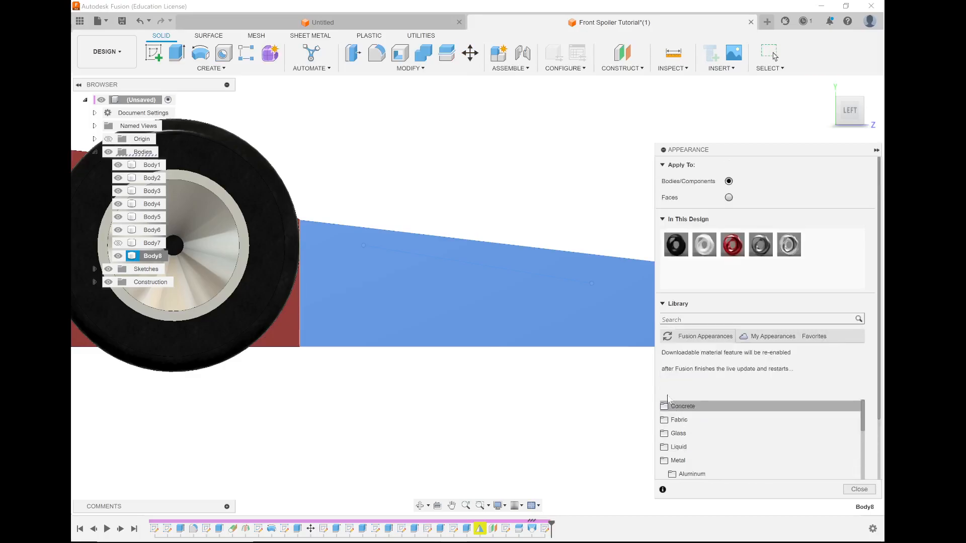
left_click(669, 424)
scroll(714, 438, "down", 2)
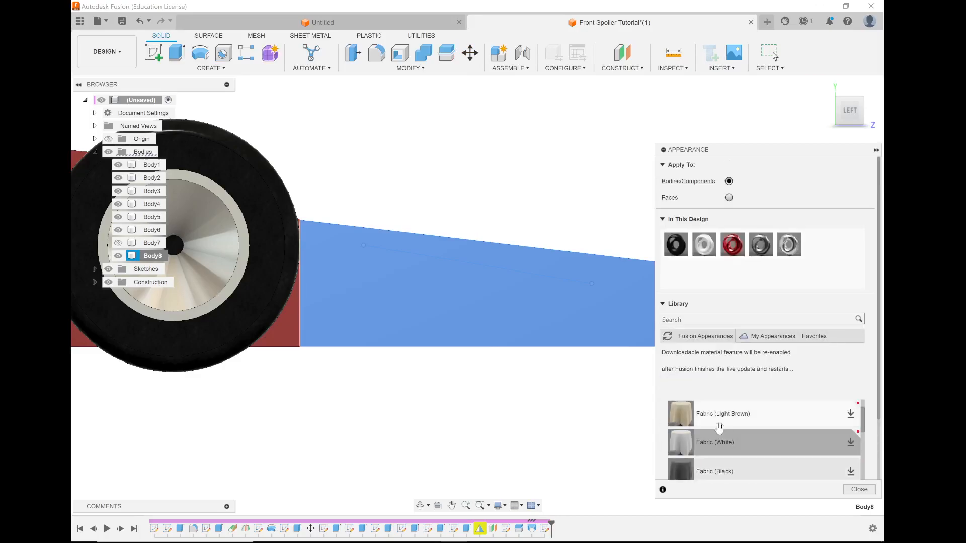
left_click_drag(735, 468, 553, 286)
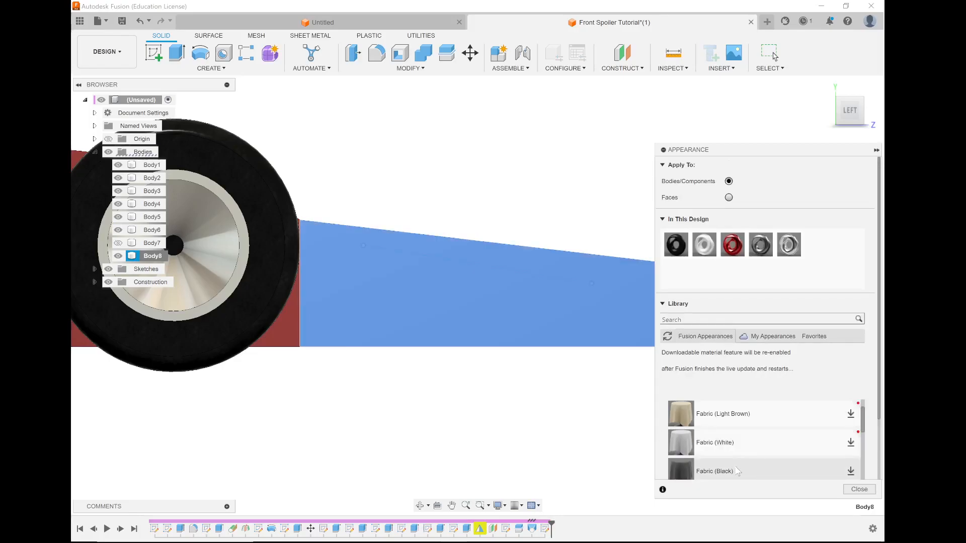
left_click_drag(715, 472, 146, 255)
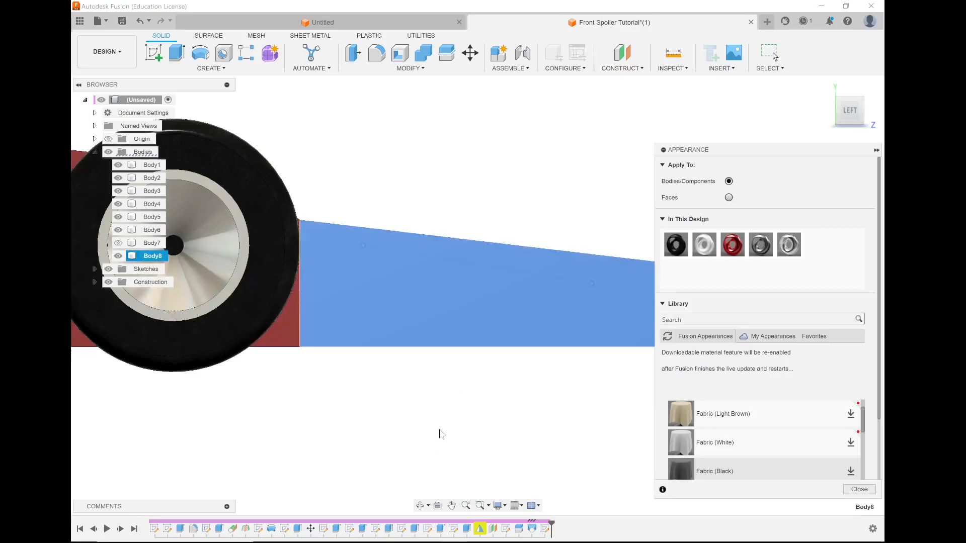
left_click(854, 492)
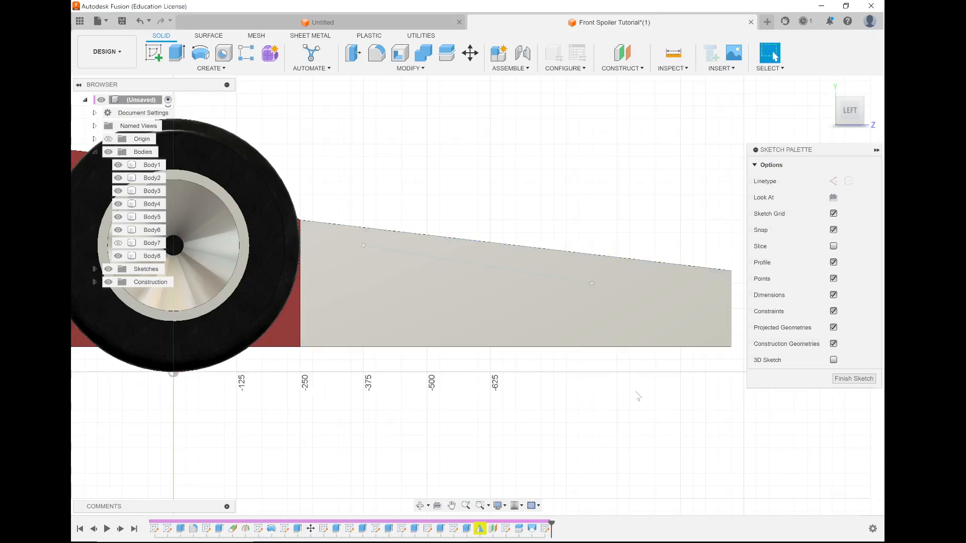
Finish the spline sketch on the YZ plane and return to solid modeling.
middle_click_drag(369, 291, 321, 305, "shift")
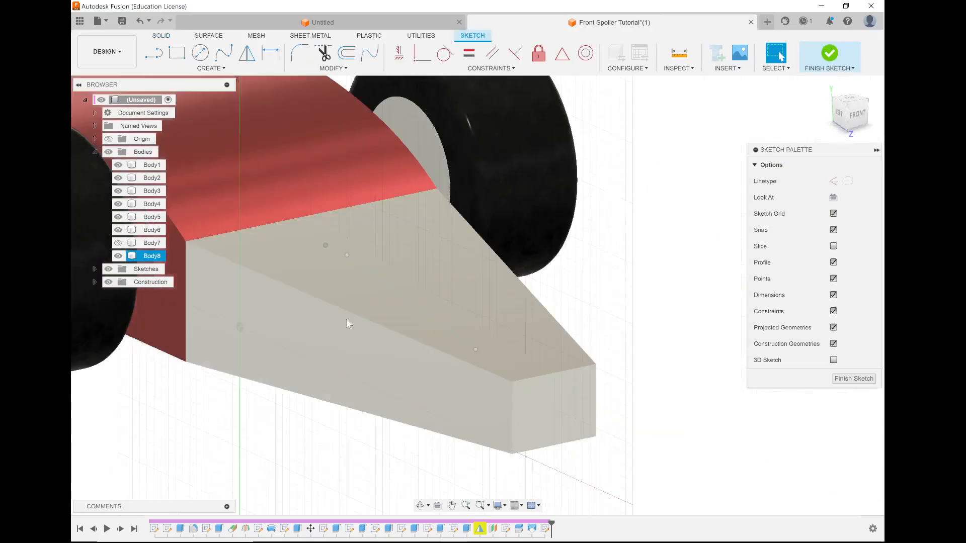
scroll(370, 326, "down", 3)
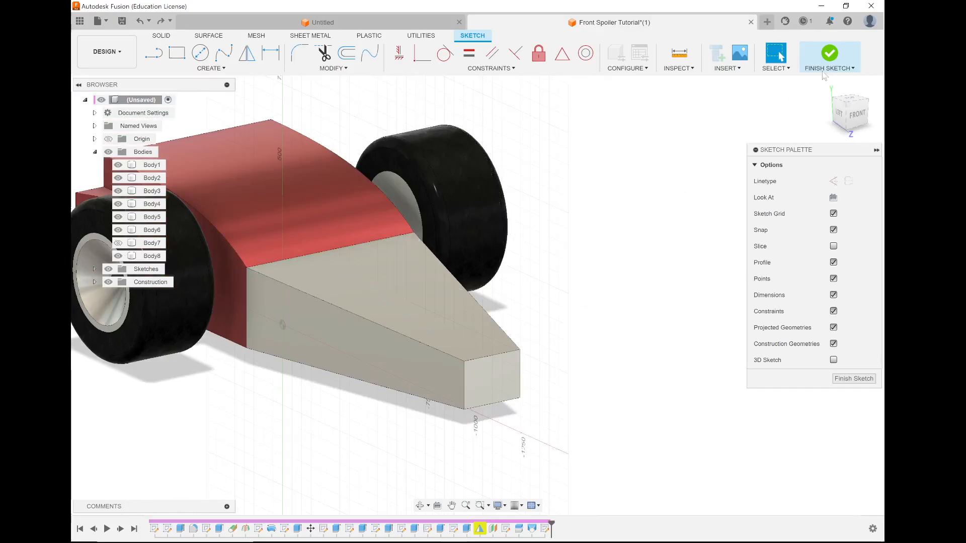
left_click(831, 54)
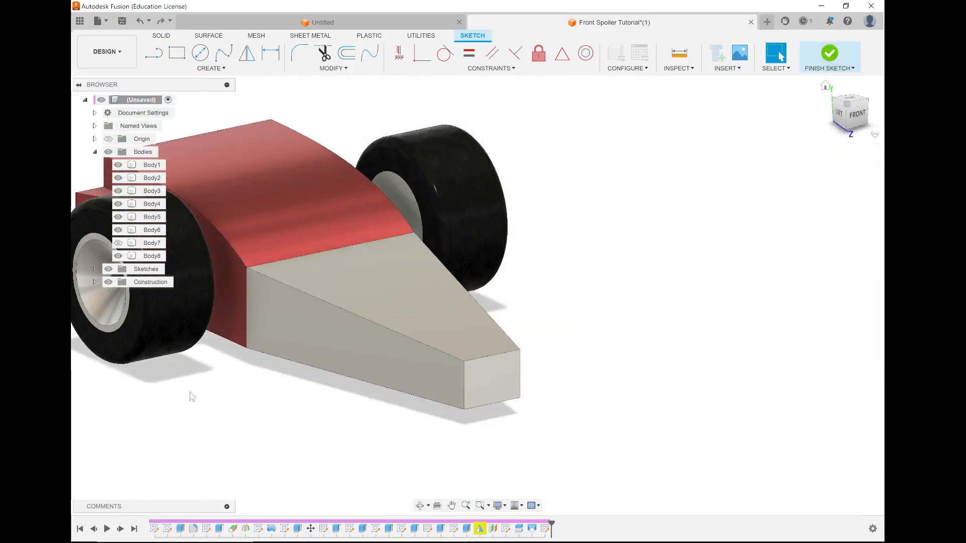
Reopen the appearance settings for Body8 and try to apply Fabric (Black) to the nose again.
right_click(146, 257)
left_click(182, 333)
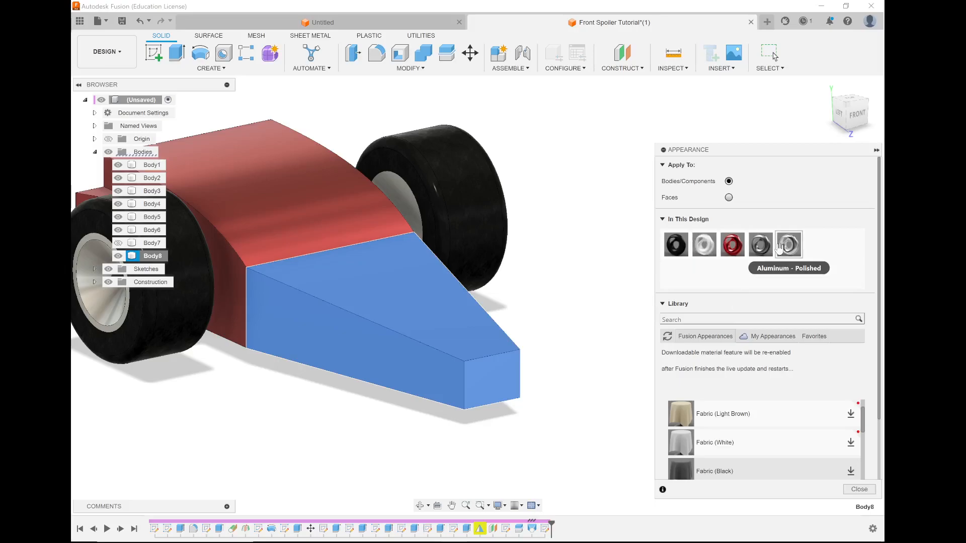
left_click_drag(735, 470, 455, 332)
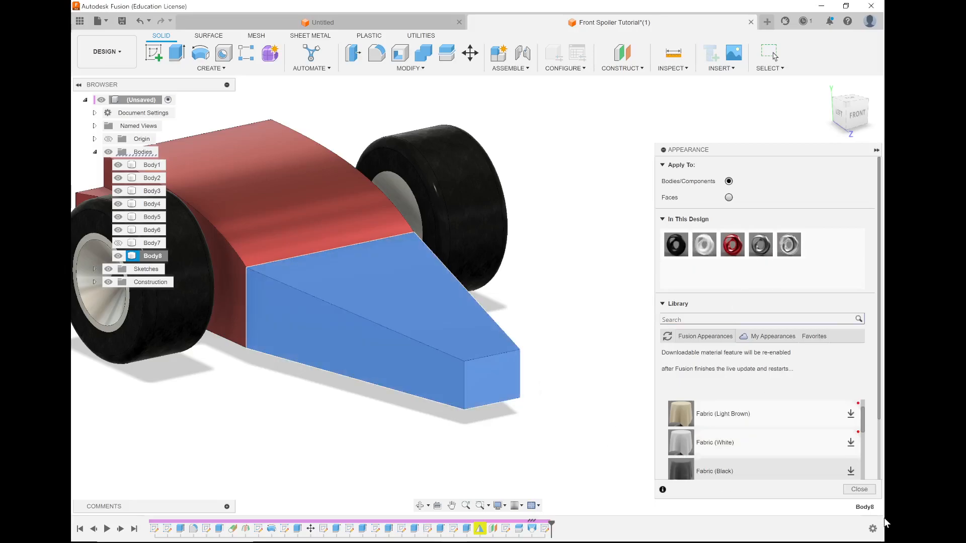
Try appearances already used in the design on the nose body, including the dark grey one and Aluminum - Polished.
scroll(789, 458, "down", 3)
scroll(788, 458, "down", 2)
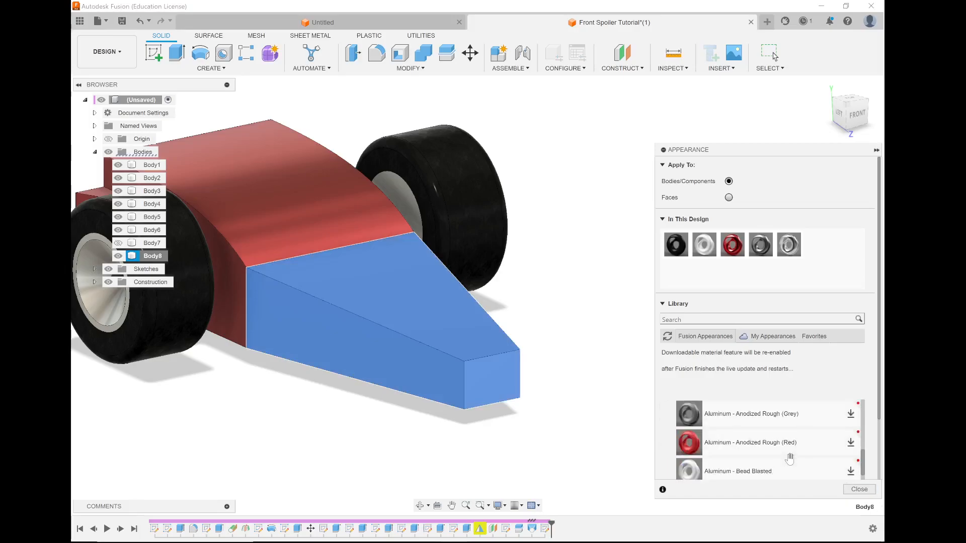
scroll(789, 458, "up", 3)
scroll(793, 452, "down", 1)
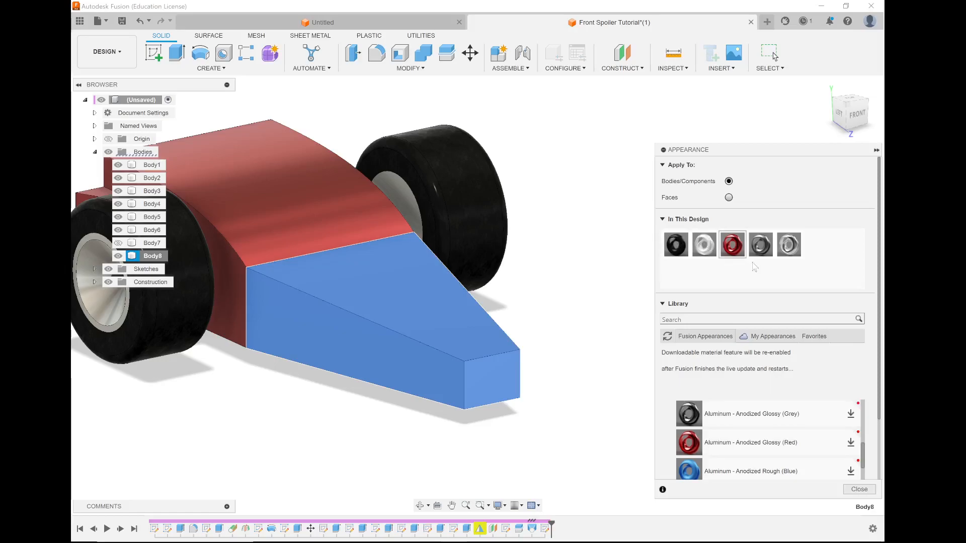
left_click_drag(768, 245, 445, 336)
left_click_drag(760, 245, 422, 341)
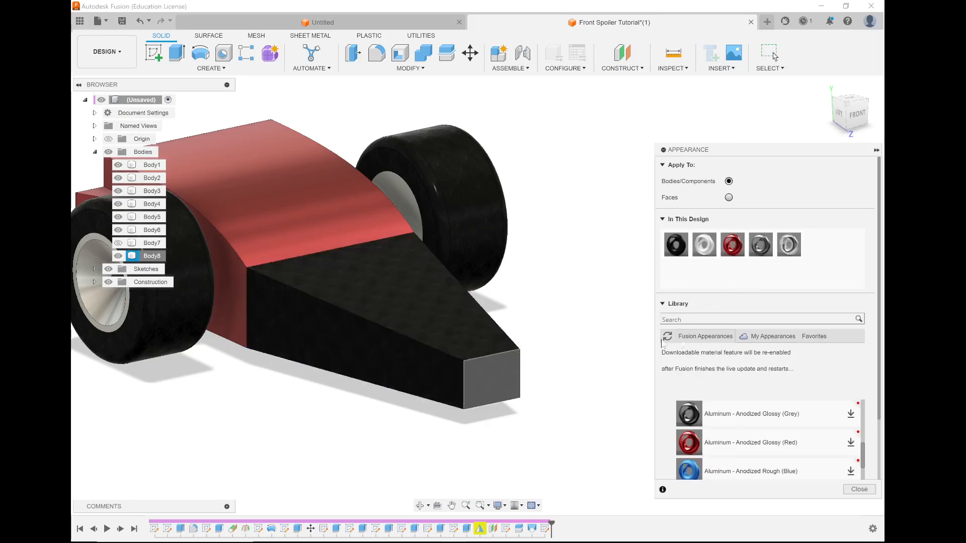
left_click_drag(793, 245, 476, 339)
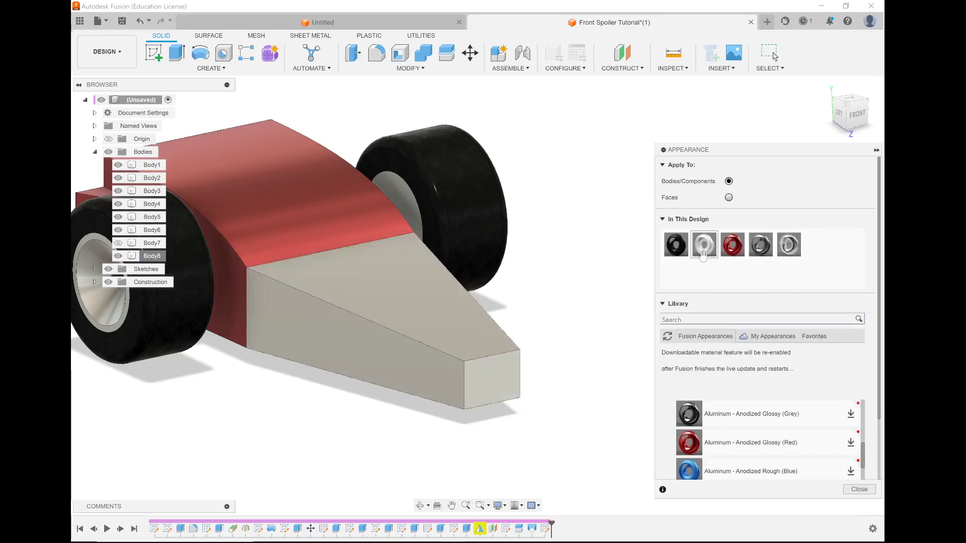
Look through the Aluminum appearances in the library's Metal category for a finish for the nose.
scroll(395, 392, "up", 2)
scroll(756, 441, "down", 5)
scroll(757, 443, "down", 10)
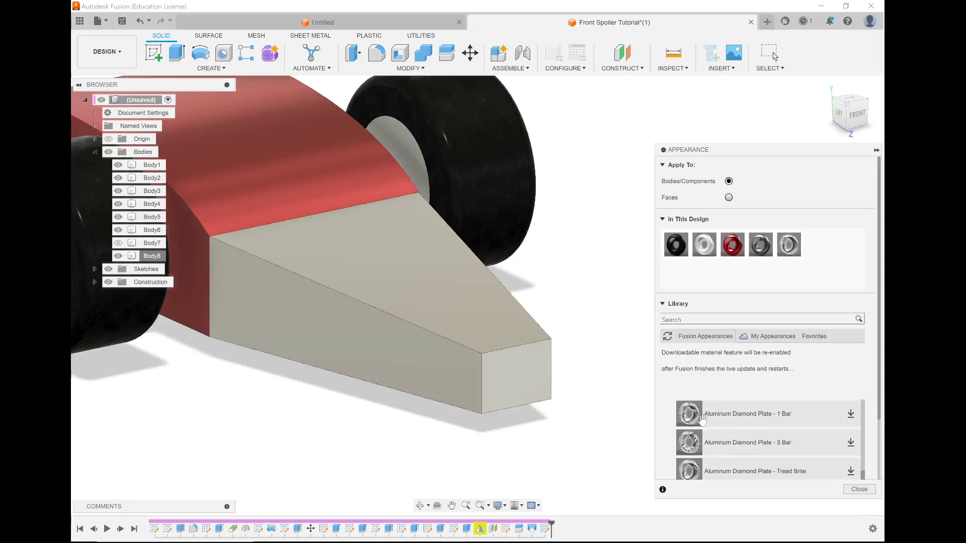
scroll(682, 440, "down", 3)
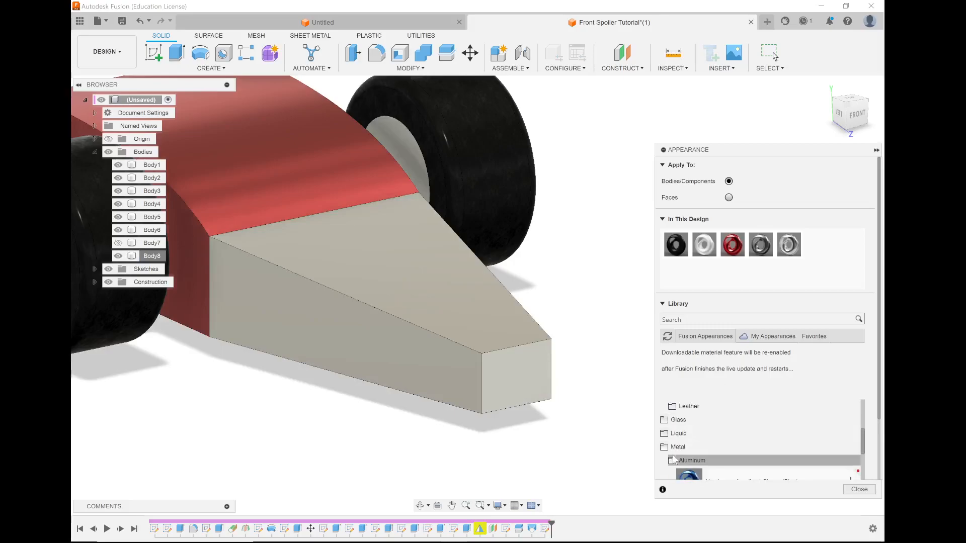
scroll(667, 423, "up", 1)
scroll(668, 421, "down", 8)
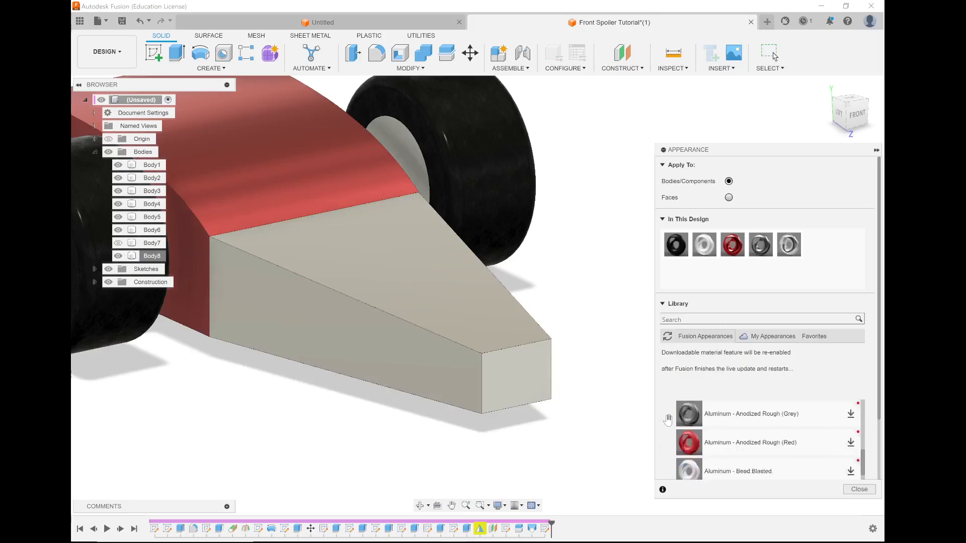
scroll(667, 420, "up", 2)
scroll(667, 420, "up", 4)
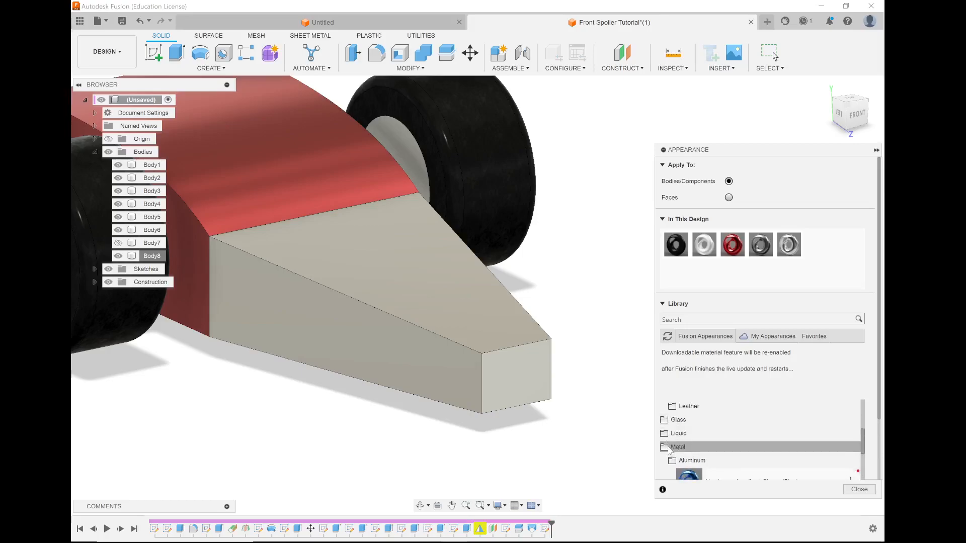
Try Paint - Enamel Glossy (White) on the nose, Body8, and replace it with Paint - Enamel Glossy (Yellow).
scroll(678, 442, "down", 1)
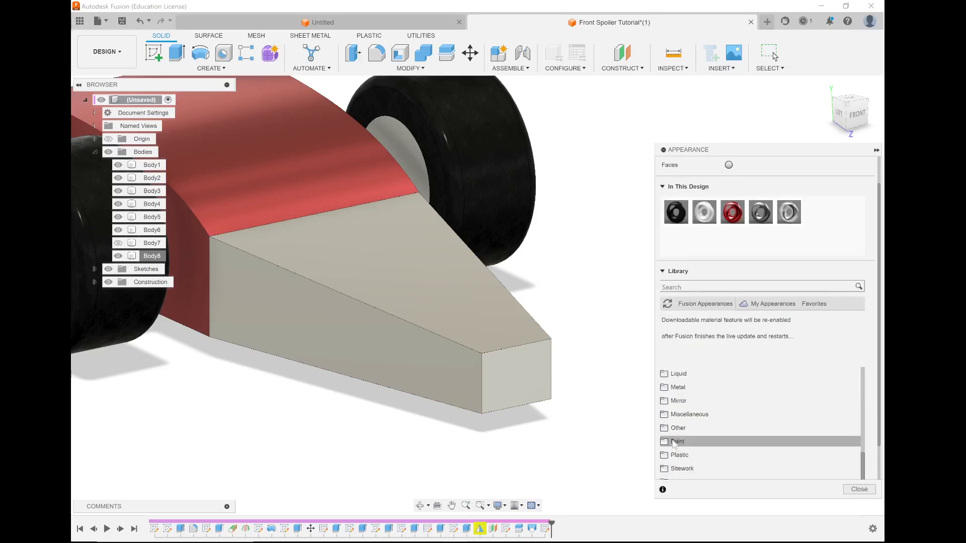
left_click(665, 441)
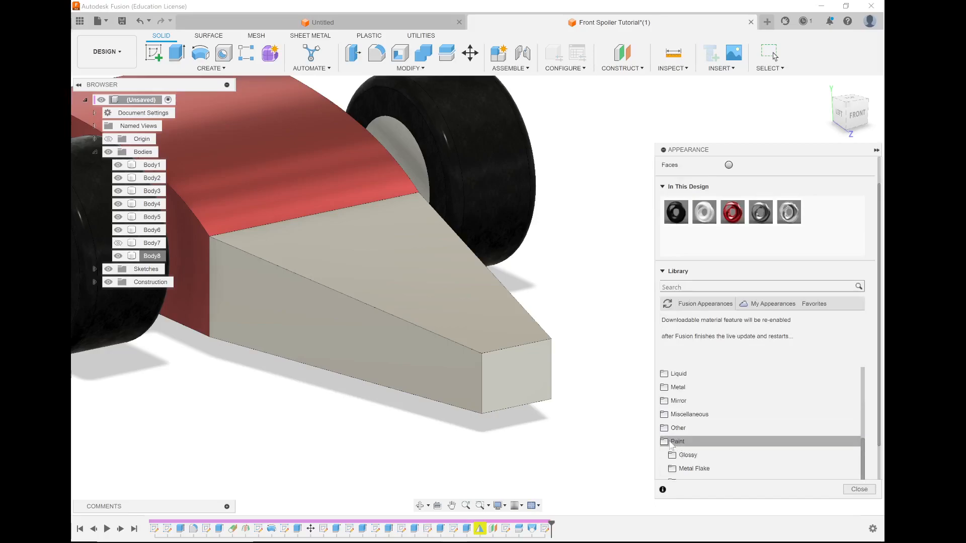
scroll(697, 422, "down", 2)
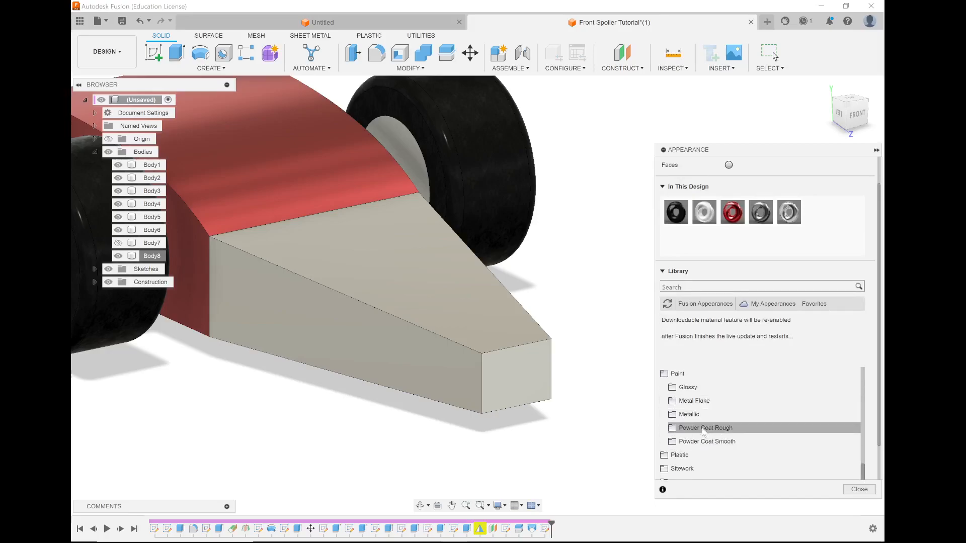
left_click(688, 388)
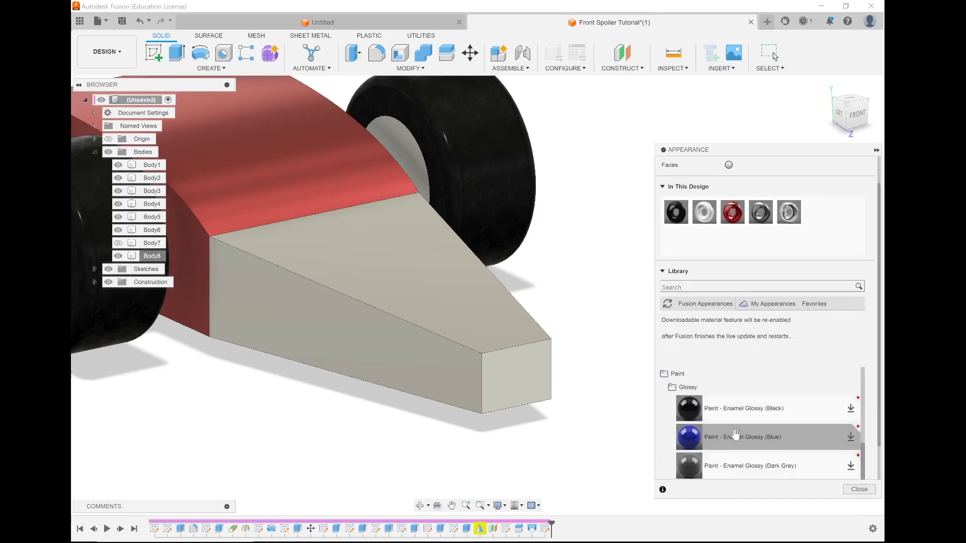
scroll(736, 433, "down", 3)
left_click_drag(736, 434, 467, 334)
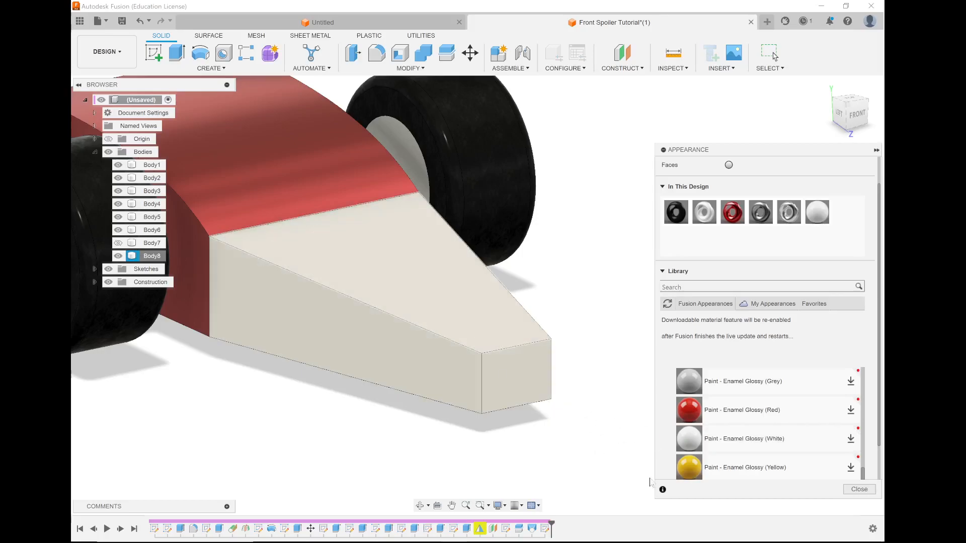
left_click_drag(729, 461, 422, 325)
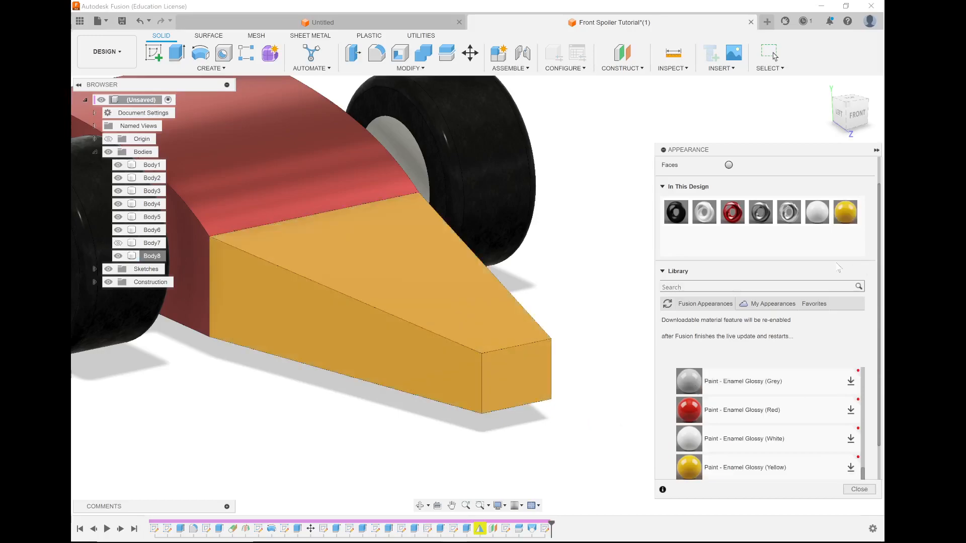
left_click(876, 150)
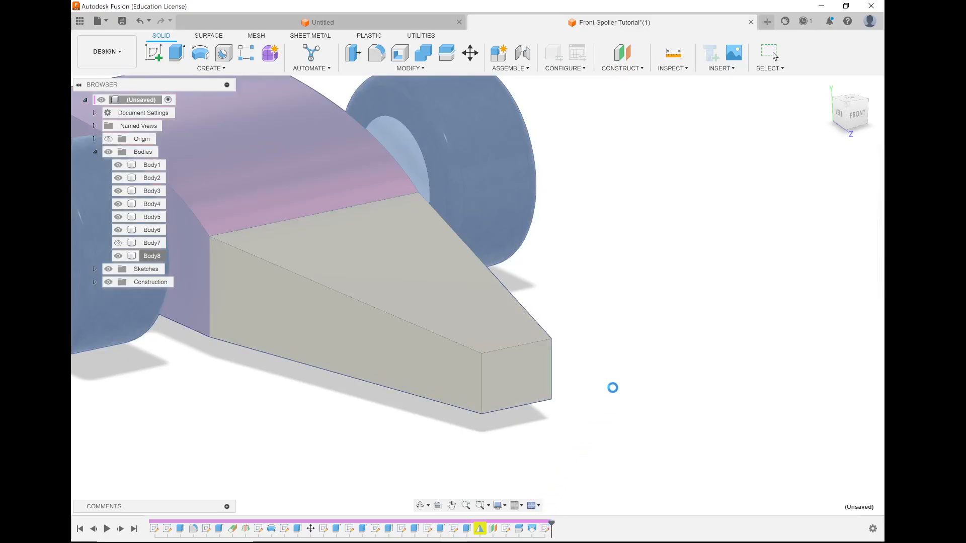
Reopen the latest sketch, Sketch13, and draw a two-point fit point spline running forward along the upper side of the nose.
right_click(546, 529)
left_click(573, 421)
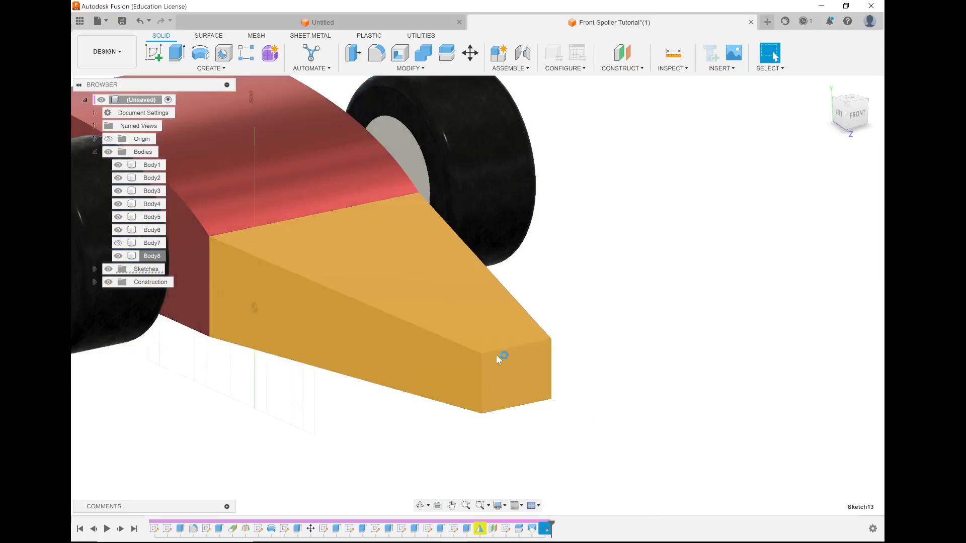
left_click(223, 53)
scroll(455, 264, "up", 3)
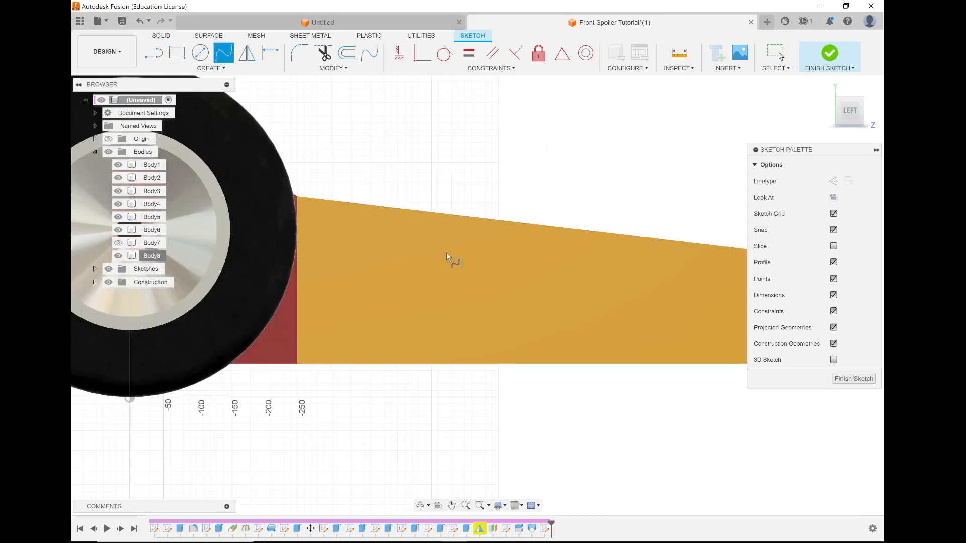
left_click(365, 229)
left_click(575, 266)
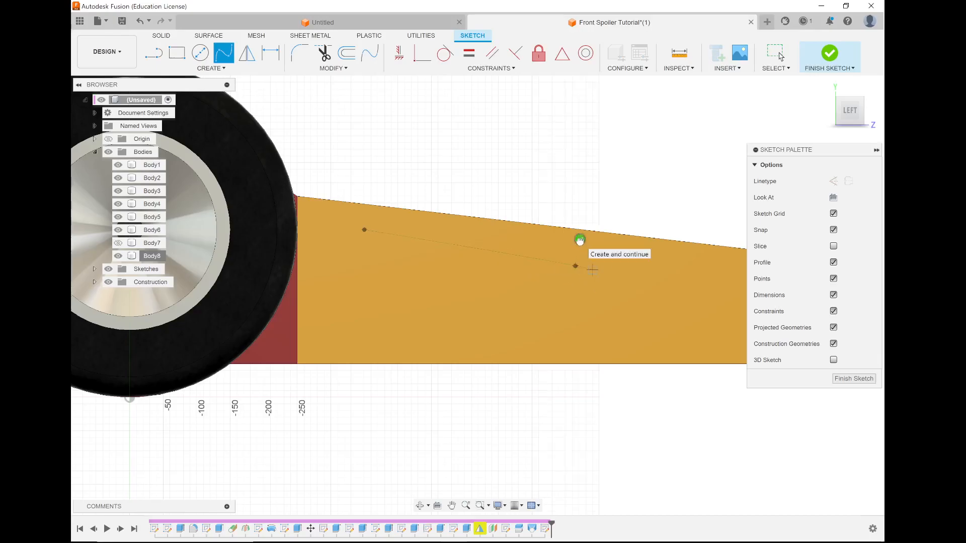
key("Return")
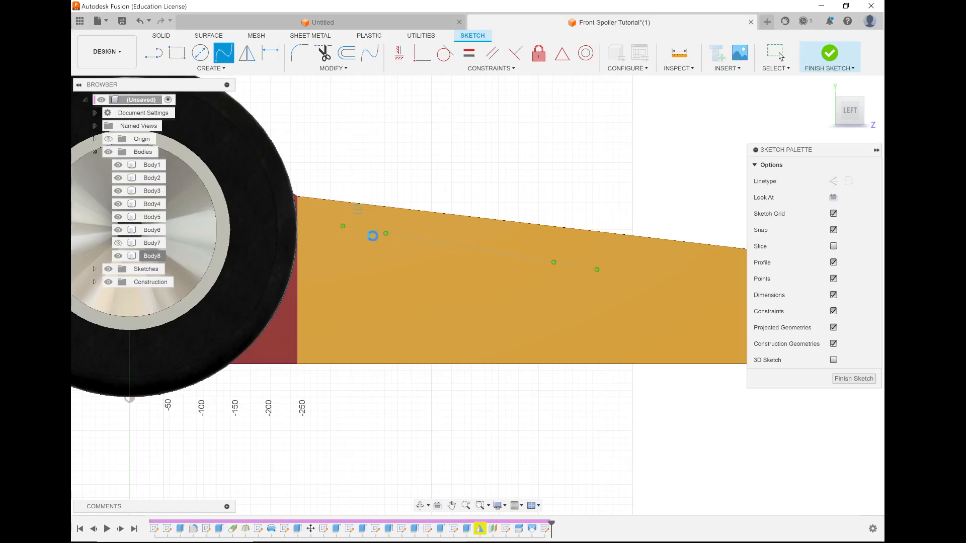
key("Escape")
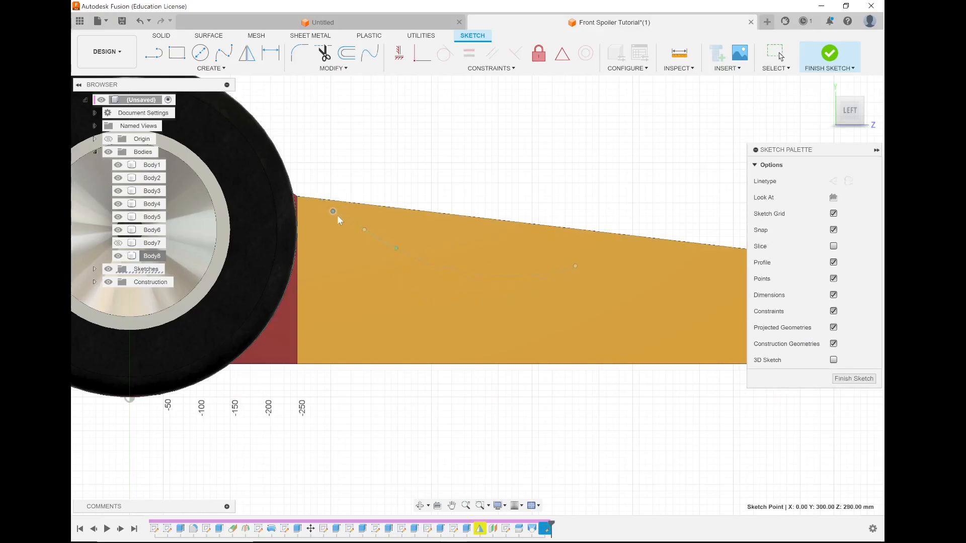
Adjust the tangent handles at both ends of the spline to bend it into a concave curve.
left_click_drag(340, 218, 345, 223)
left_click_drag(575, 266, 579, 272)
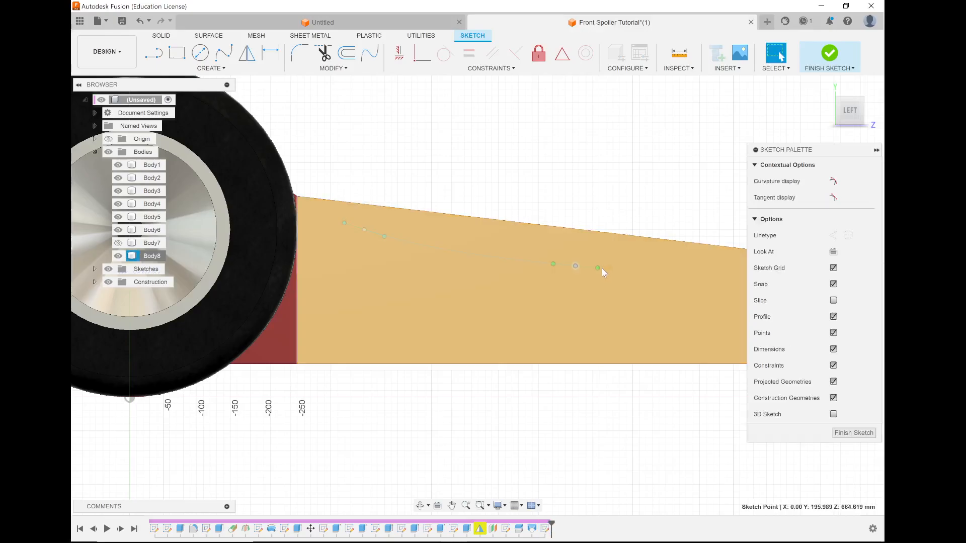
left_click_drag(598, 268, 608, 270)
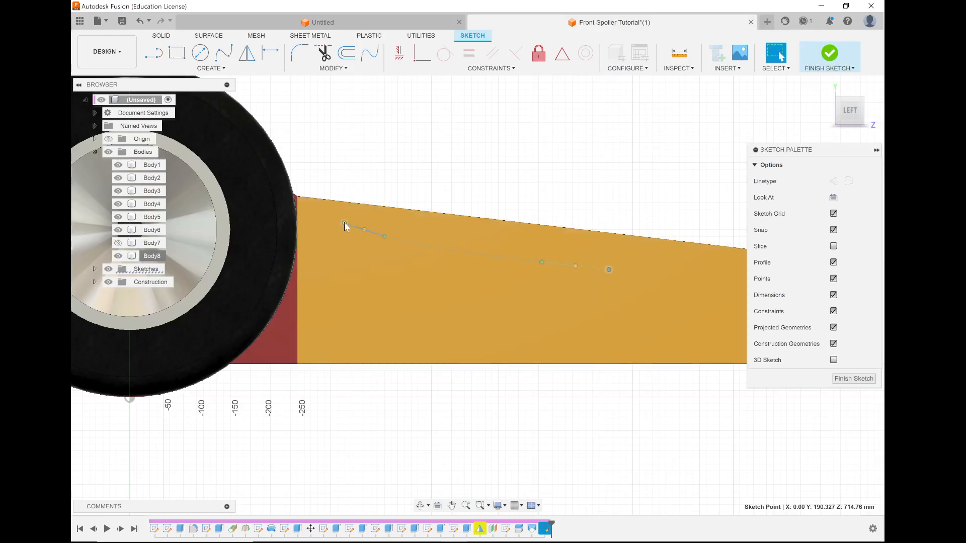
left_click_drag(344, 223, 345, 211)
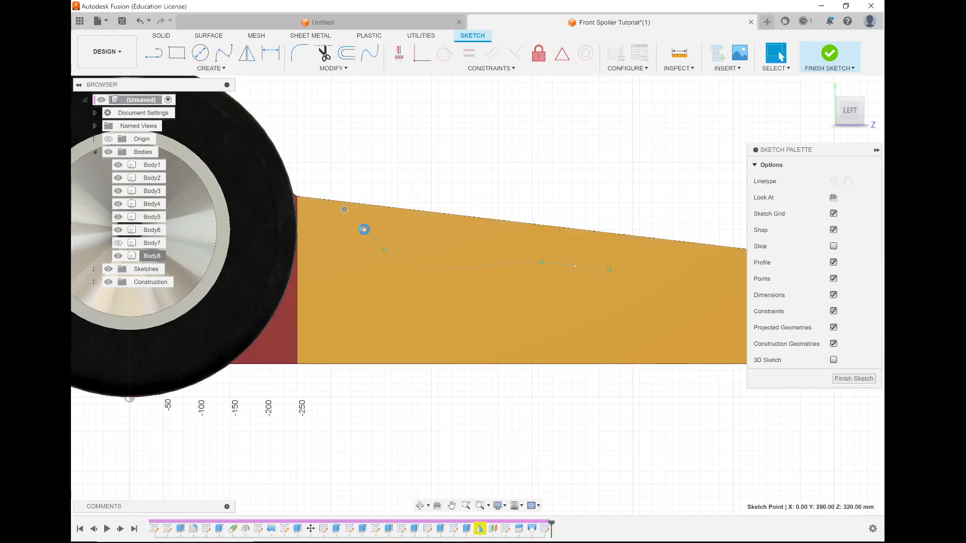
Move the spline's rear end point up closer to the nose's top edge and shorten its tangent handle for a shallower curve.
left_click(366, 230)
mouse_move(364, 230)
left_mouse_down()
mouse_move(373, 219)
mouse_move(344, 200)
mouse_move(357, 205)
left_mouse_up()
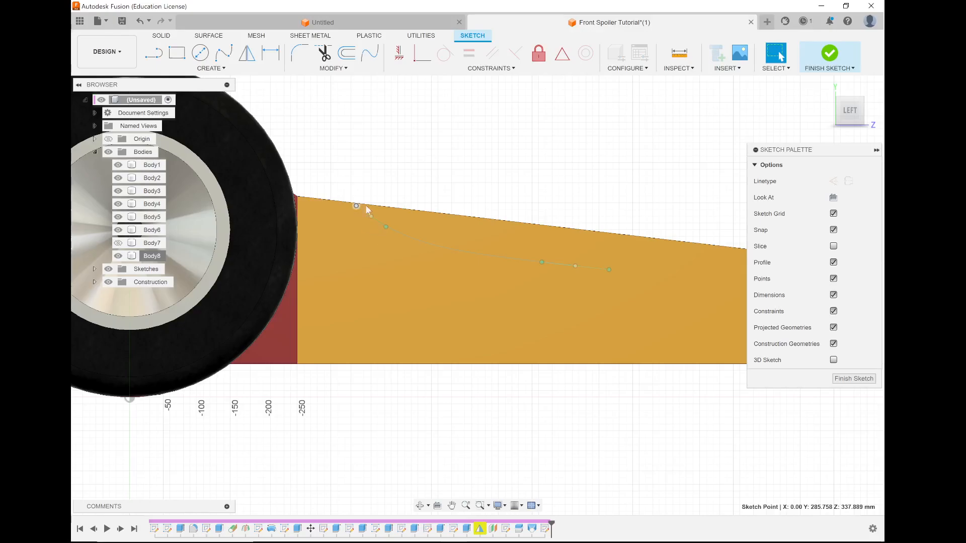
left_click_drag(350, 203, 340, 191)
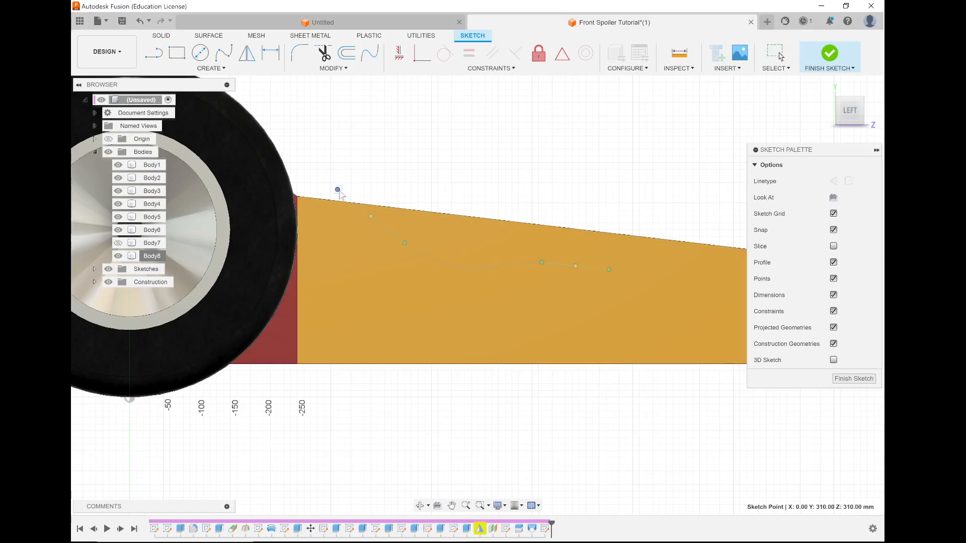
left_click_drag(339, 192, 360, 210)
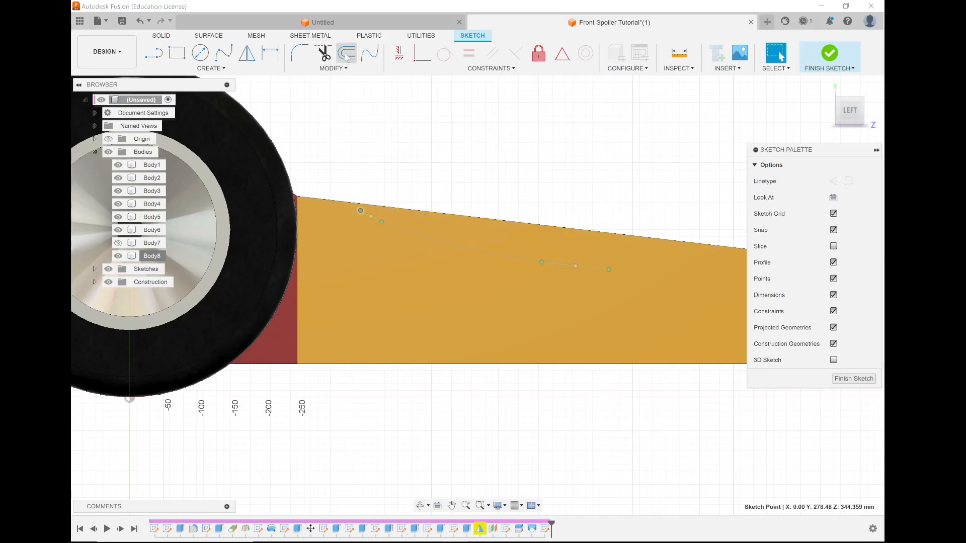
Offset the spline downward with an offset position of -10 mm.
left_click(346, 54)
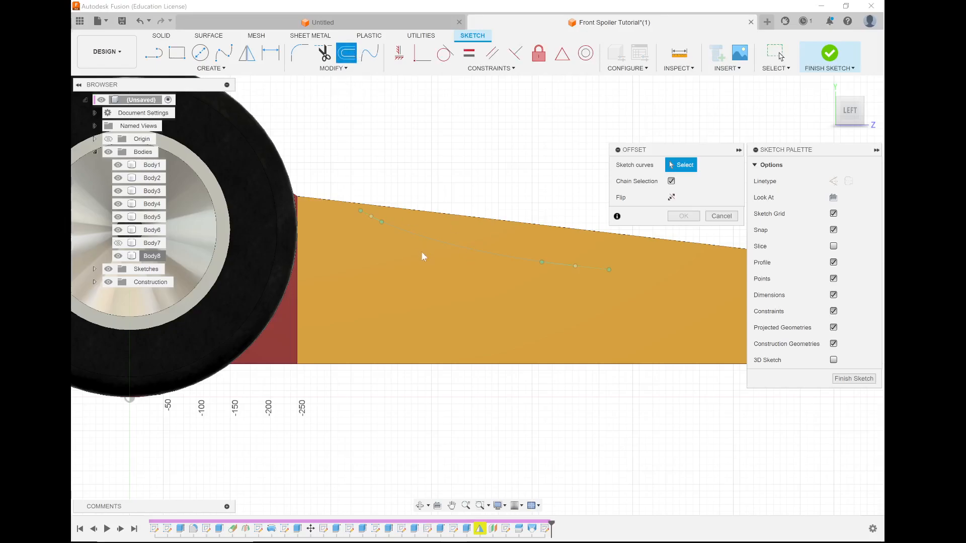
left_click(424, 237)
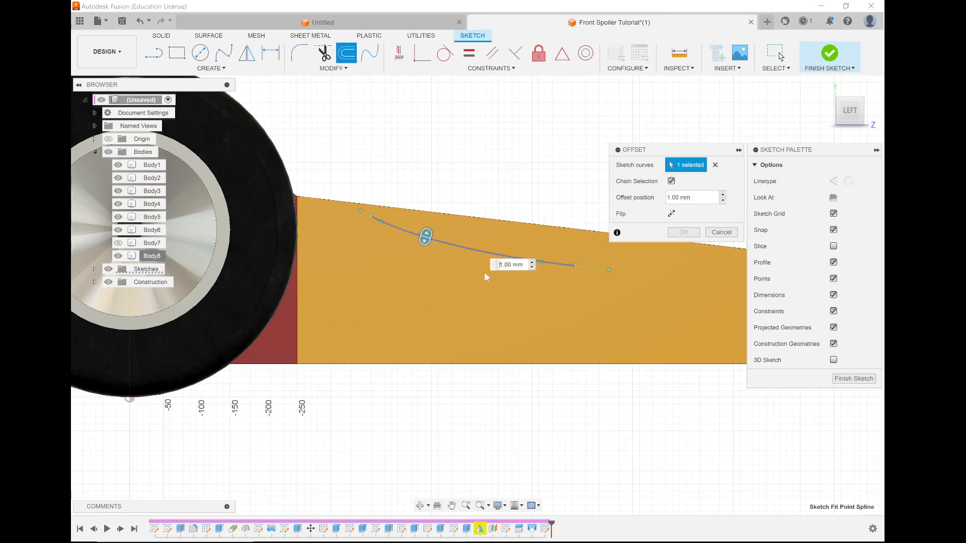
left_click_drag(423, 241, 416, 252)
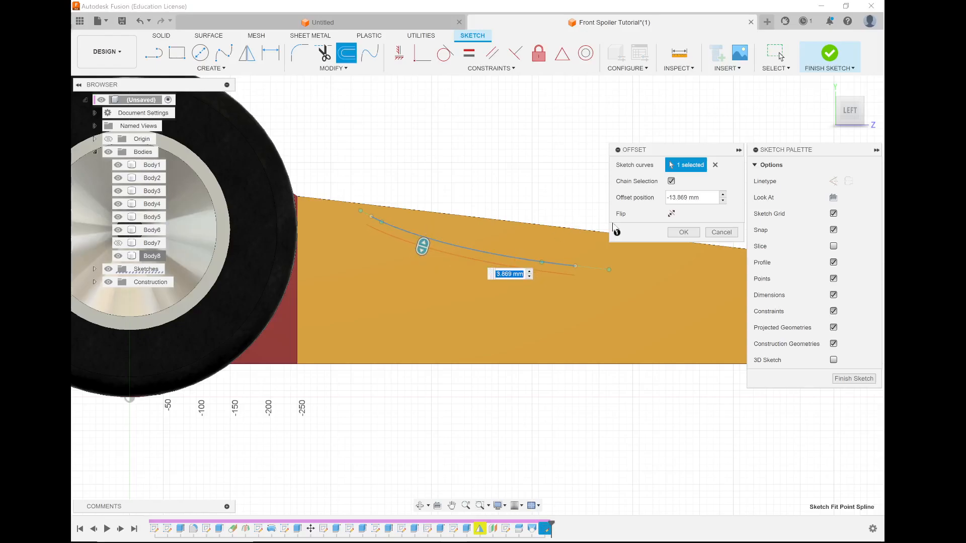
key("Tab")
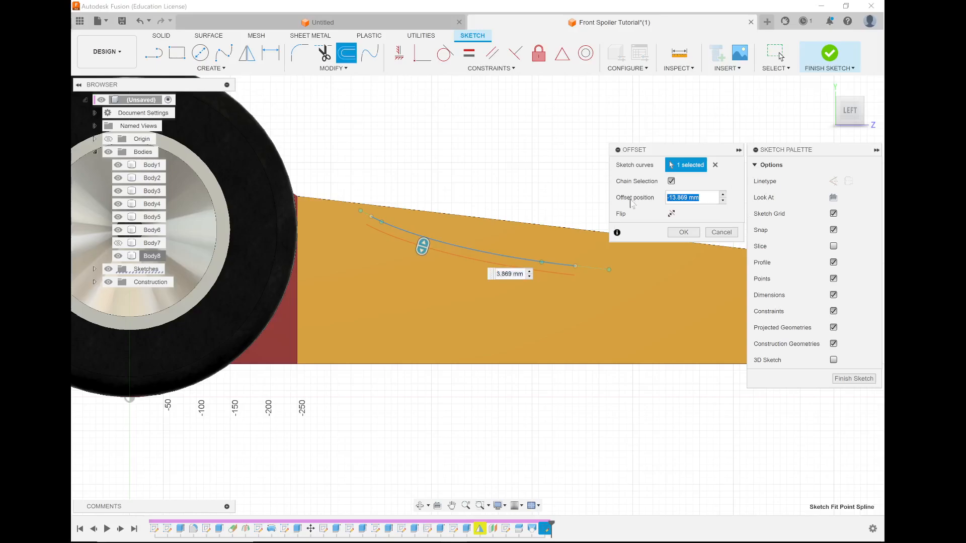
type("=10")
key("BackSpace")
key("BackSpace")
key("BackSpace")
type("-10")
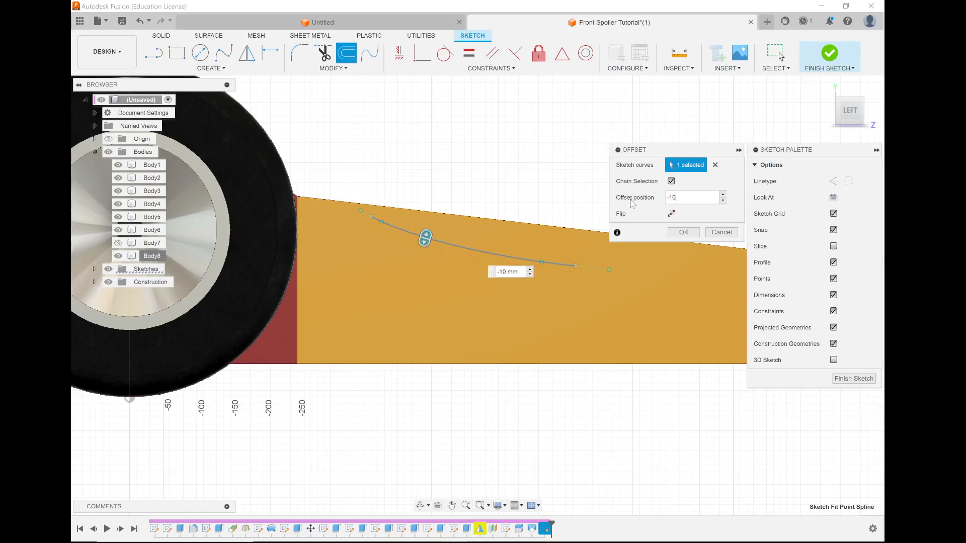
key("Return")
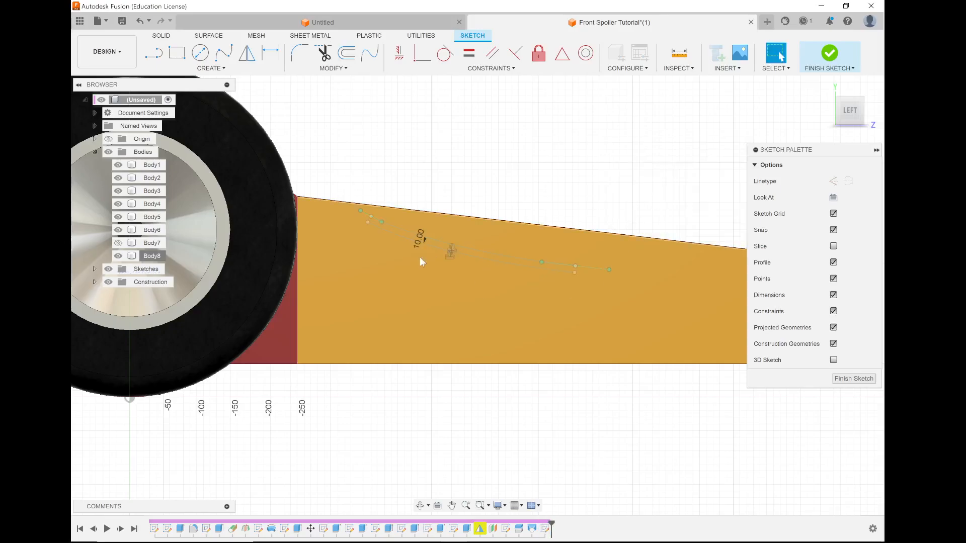
Join the rear ends of the two offset curves with a small spline and bulge it outward using its lower tangent handle.
scroll(381, 221, "up", 3)
scroll(383, 224, "up", 3)
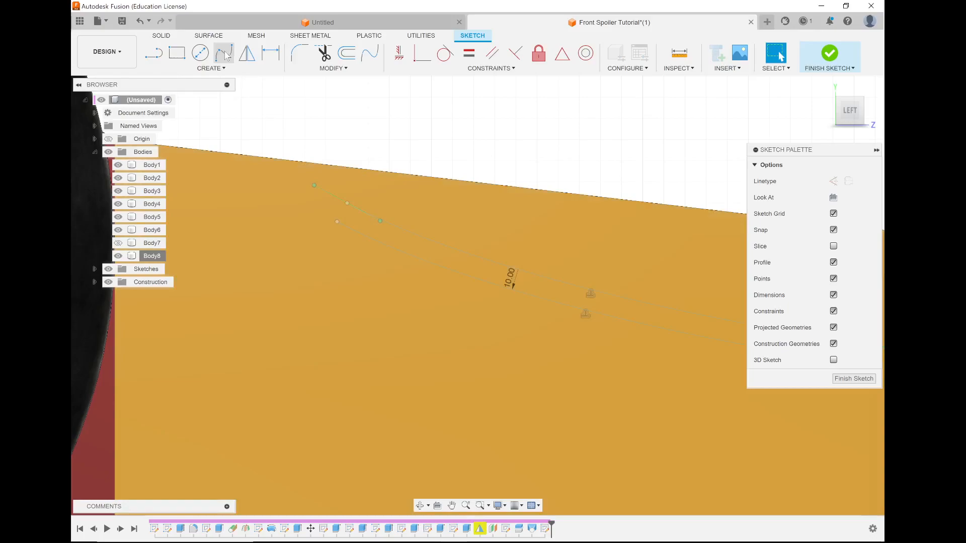
left_click(224, 53)
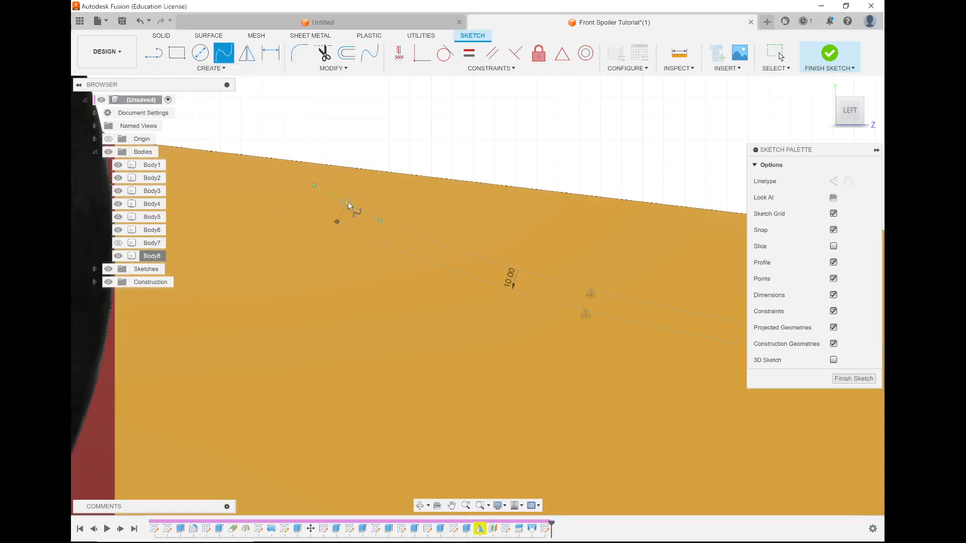
left_click(323, 190)
scroll(336, 227, "up", 4)
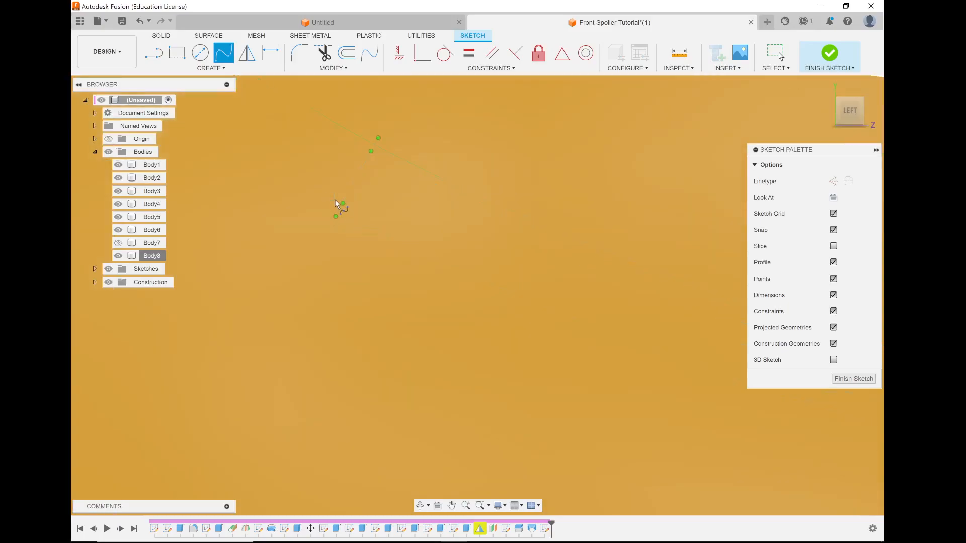
key("Escape")
mouse_move(335, 216)
left_mouse_down()
mouse_move(375, 225)
mouse_move(365, 221)
left_mouse_up()
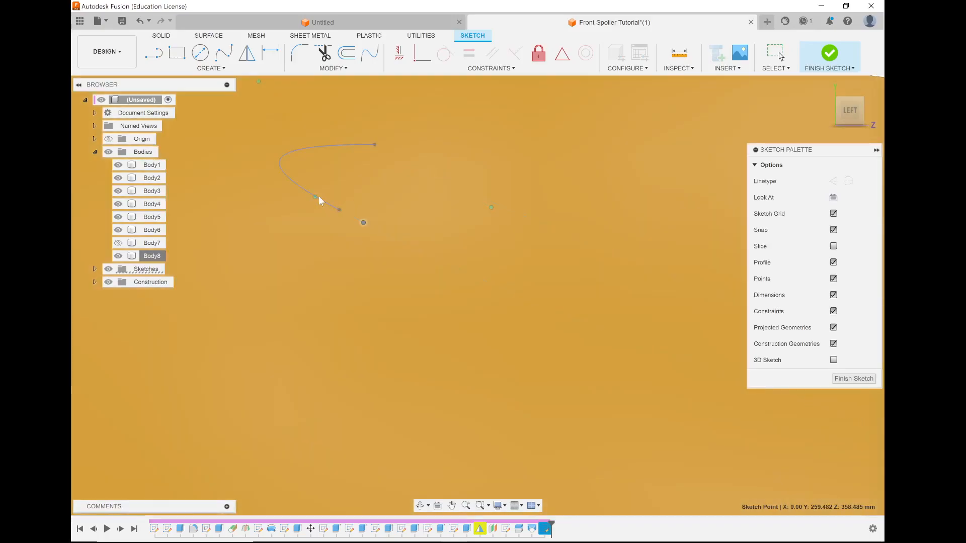
key("Escape")
Hide the yellow nose body and angle the upper tangent handle of the rear closing spline in line with the upper curve.
left_click(118, 256)
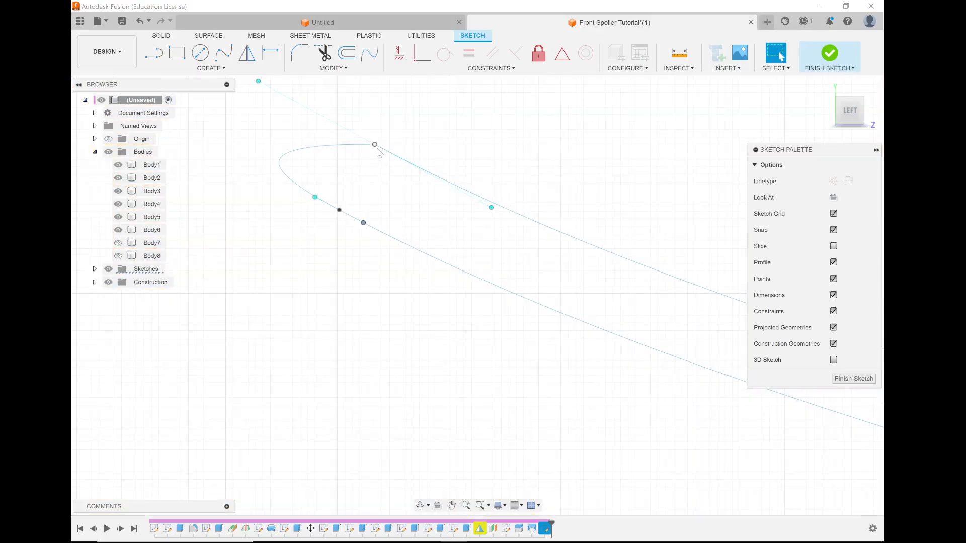
left_click(342, 146)
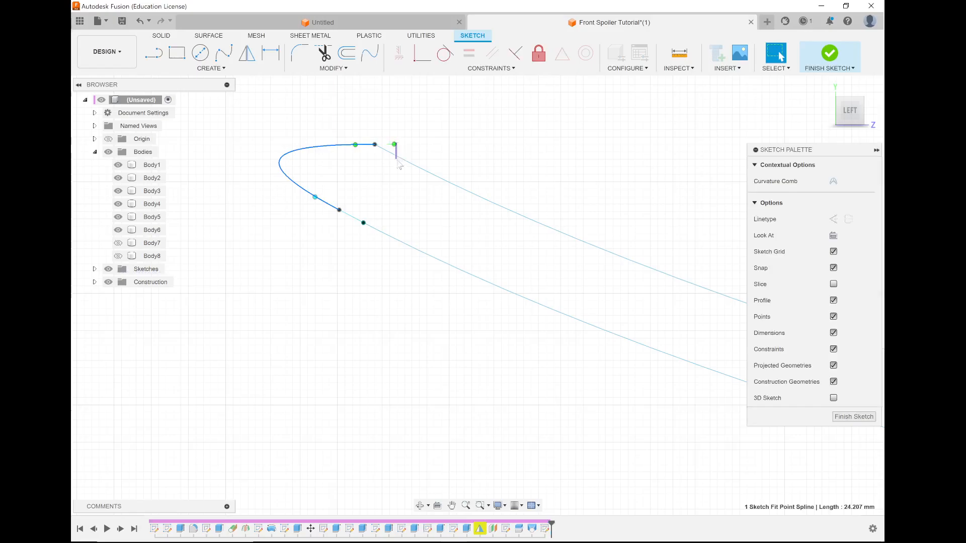
left_click(397, 149)
left_click(371, 146)
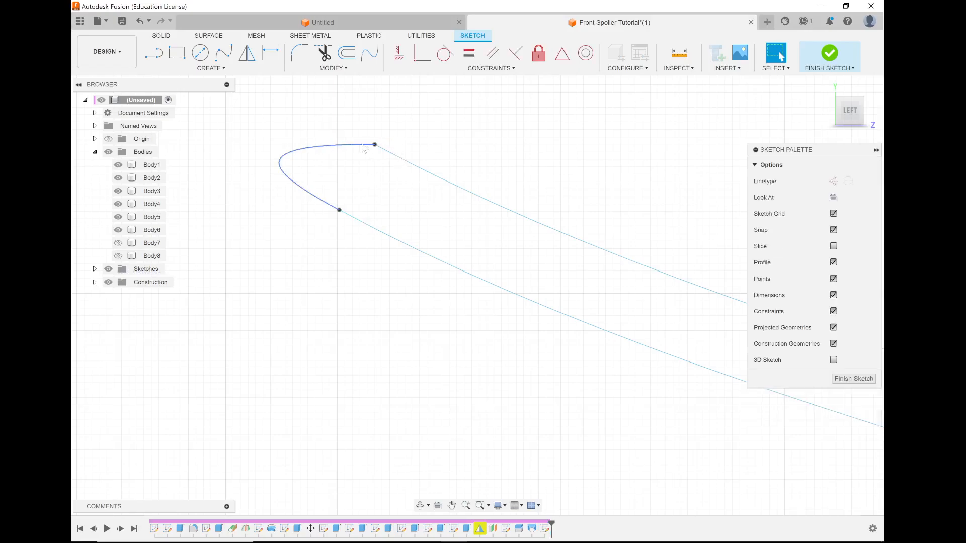
left_click_drag(394, 146, 401, 162)
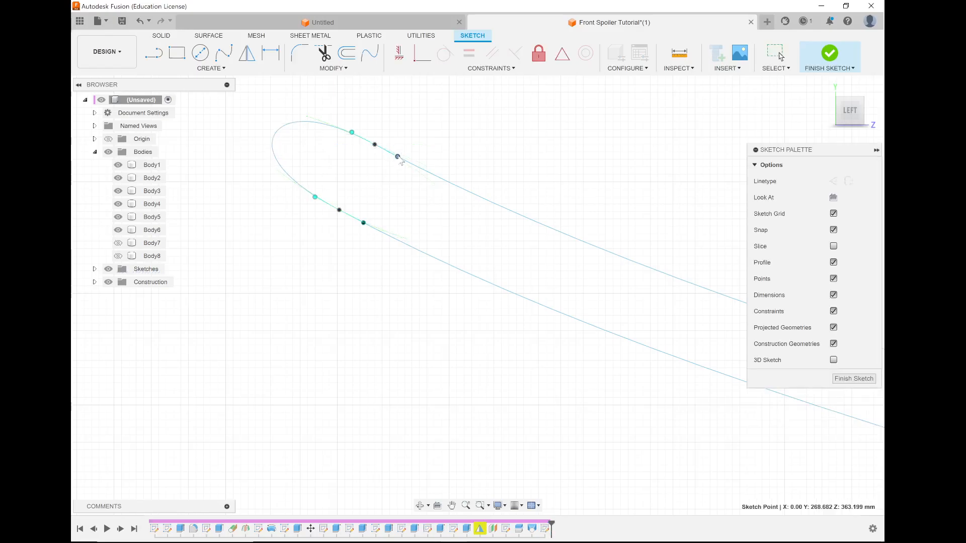
Join the front ends of the two offset curves with a short two-point spline to close the profile.
scroll(272, 222, "down", 5)
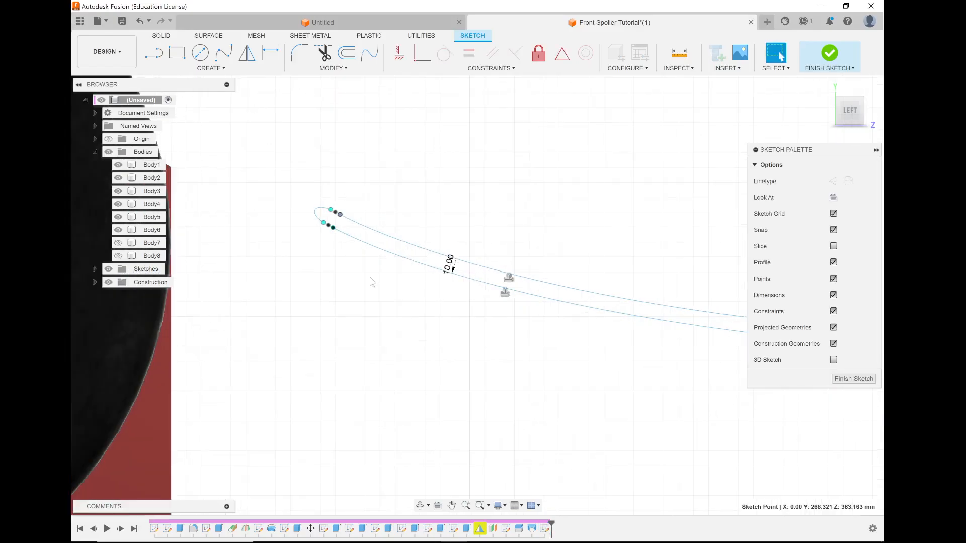
scroll(372, 282, "down", 3)
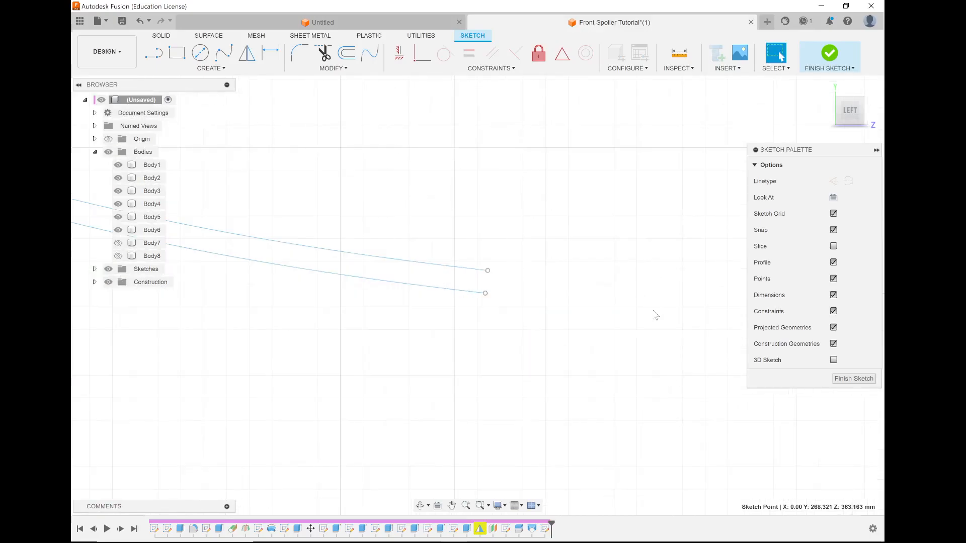
scroll(333, 204, "up", 5)
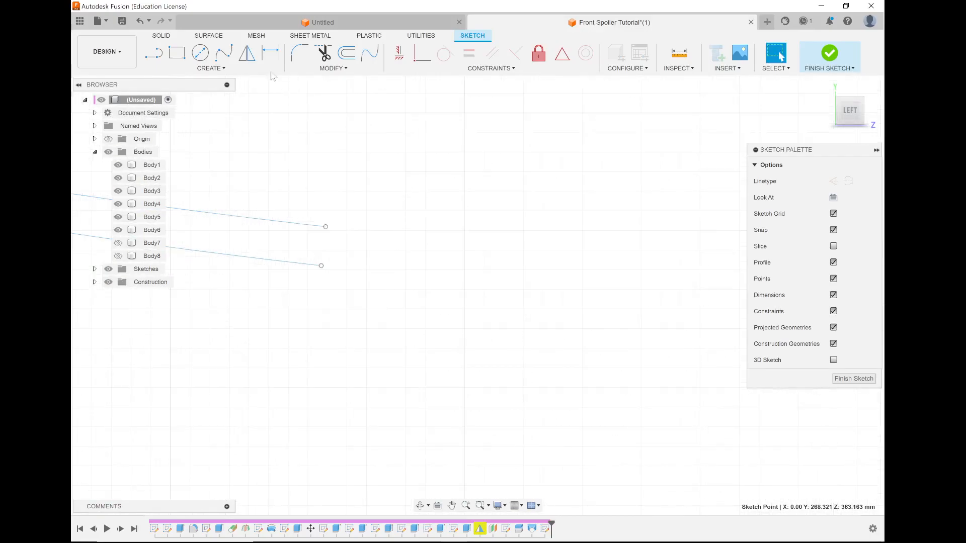
left_click(224, 52)
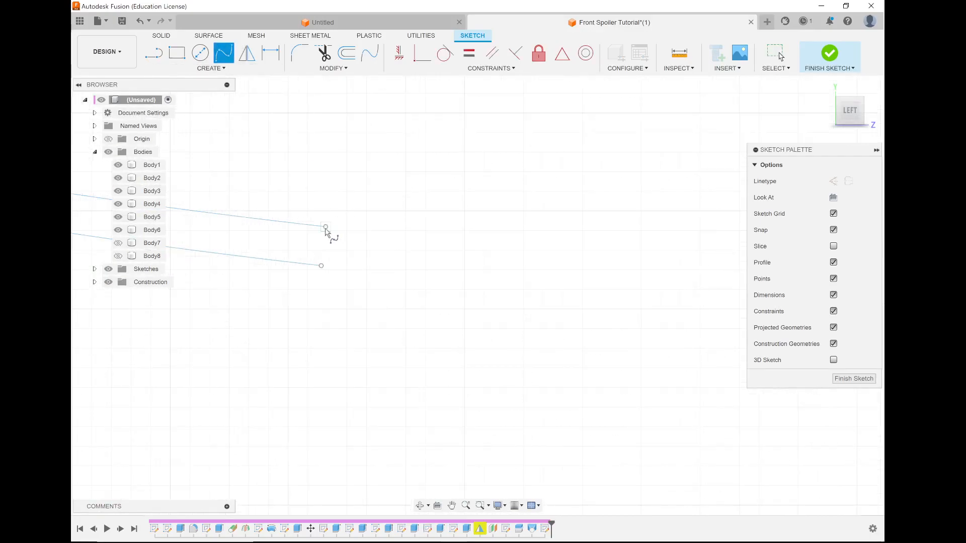
left_click(321, 266)
left_click(348, 269)
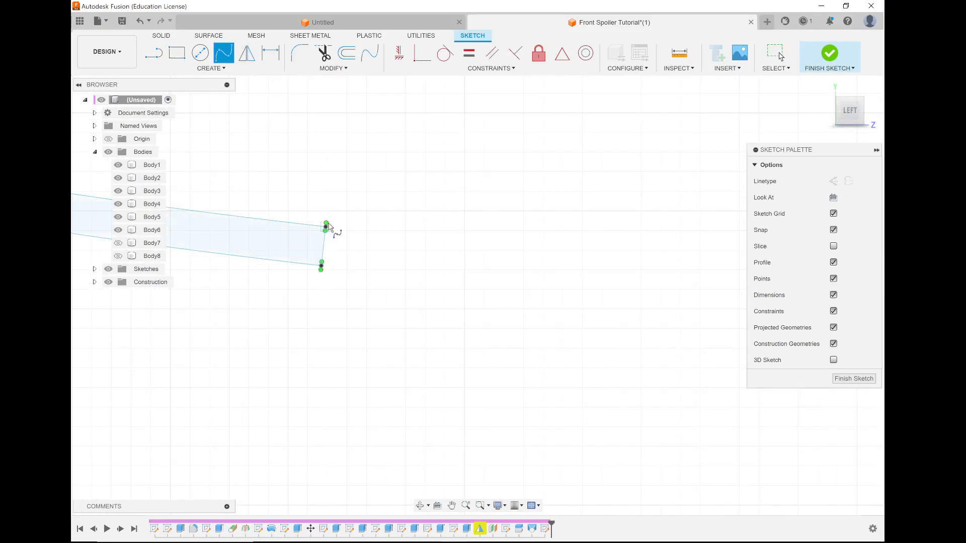
key("Escape")
Align both tangent handles of the front closing spline with the adjoining curves to form a rounded, pointed tip, and finish the sketch.
left_click_drag(326, 223, 307, 226)
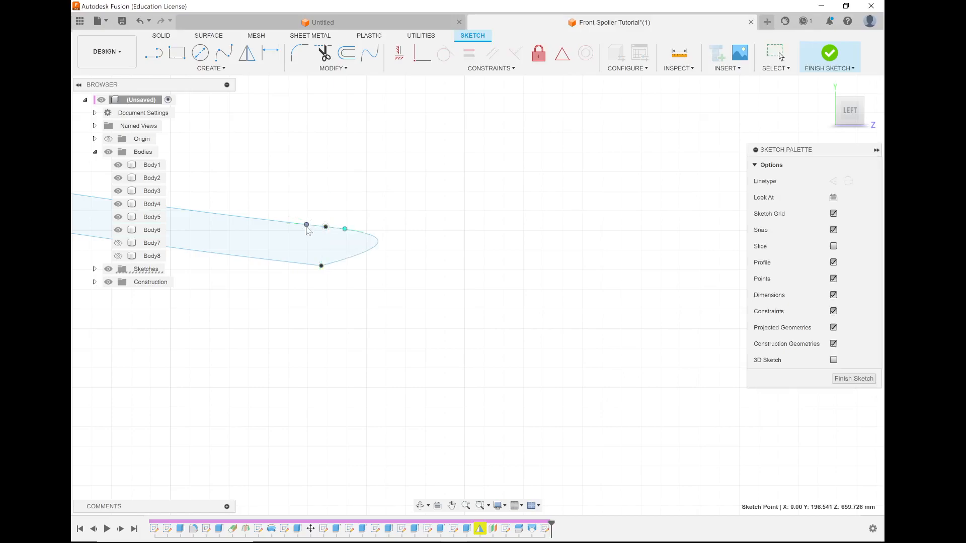
mouse_move(327, 263)
left_mouse_down()
mouse_move(274, 262)
mouse_move(279, 266)
left_mouse_up()
left_click(321, 266)
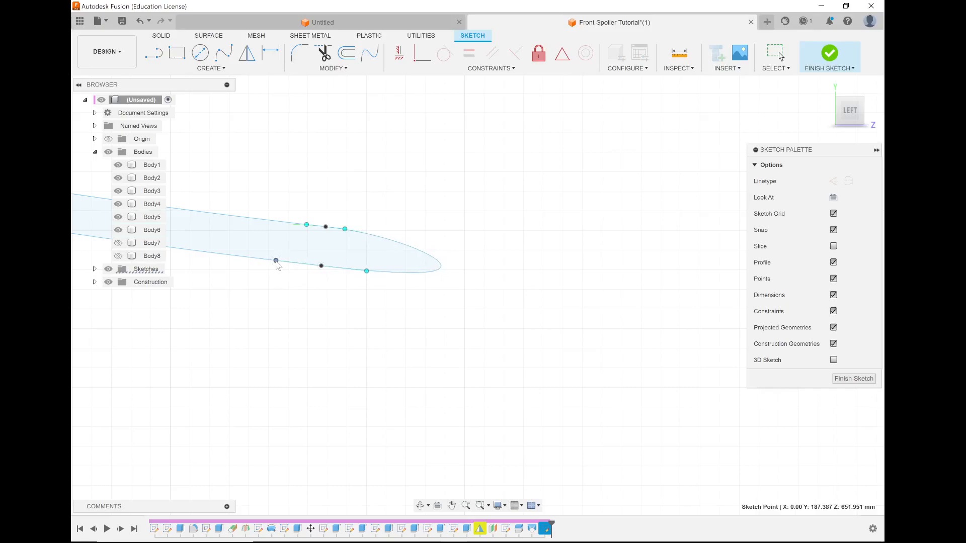
left_click(833, 49)
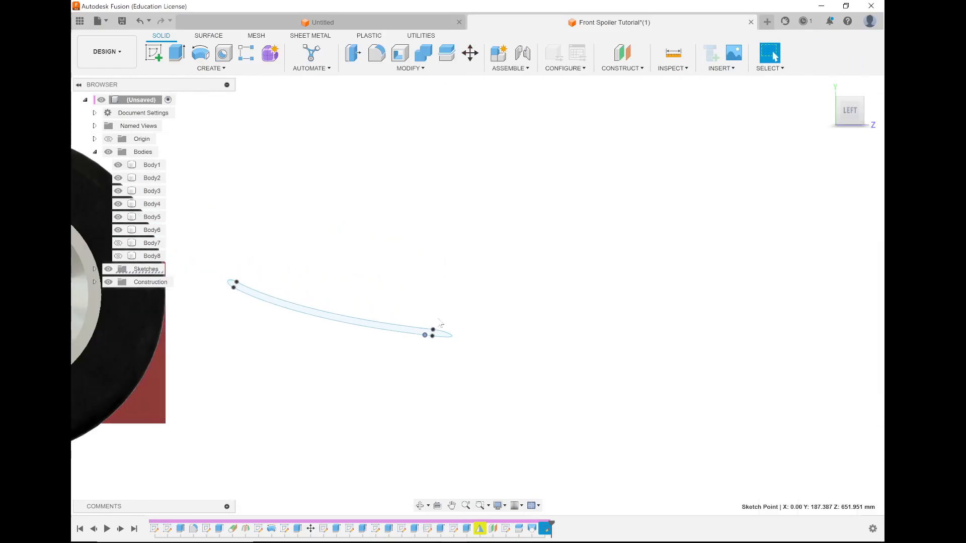
Bring the hidden yellow nose body back into display over the finished spline profile.
middle_click_drag(415, 289, 406, 316, "shift")
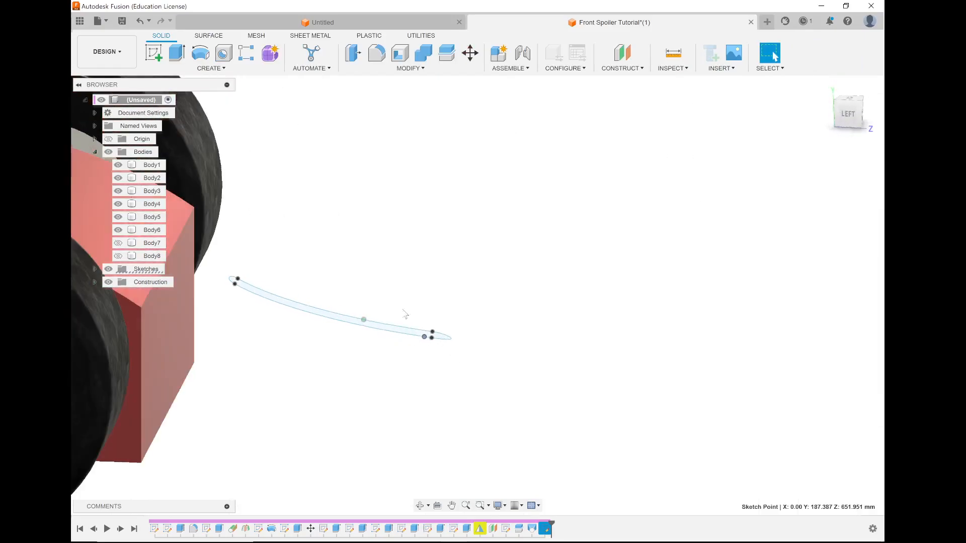
left_click(118, 256)
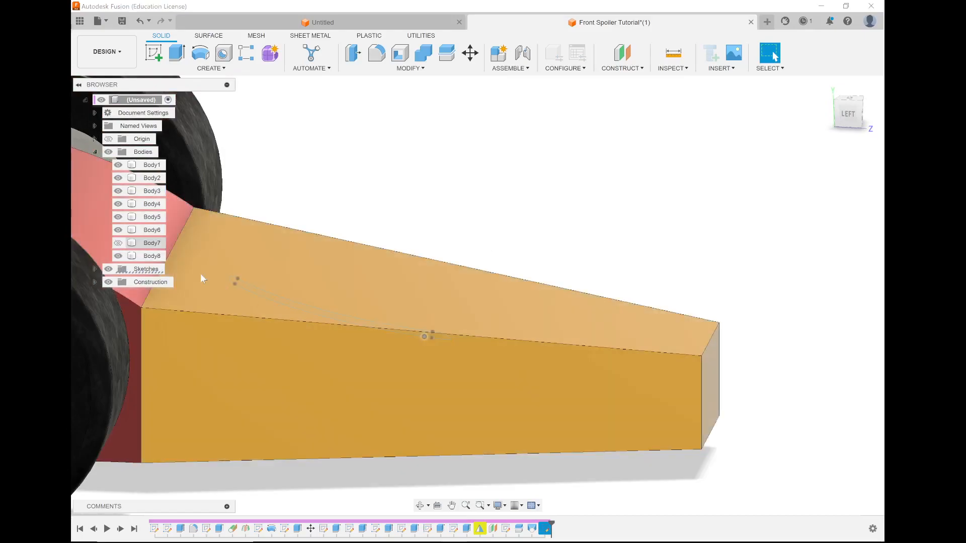
left_click(118, 257)
middle_click_drag(291, 297, 252, 317, "shift")
left_click(118, 256)
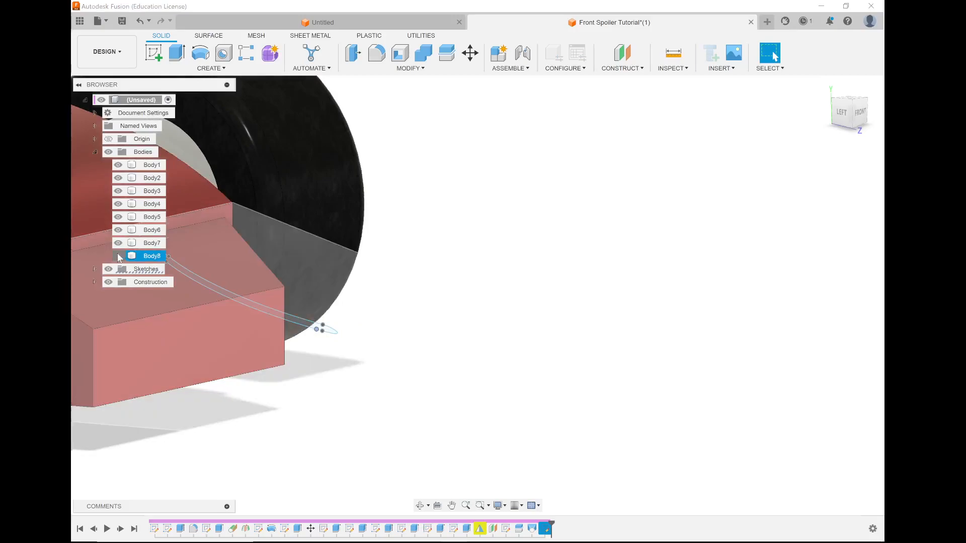
middle_click_drag(416, 315, 437, 319, "shift")
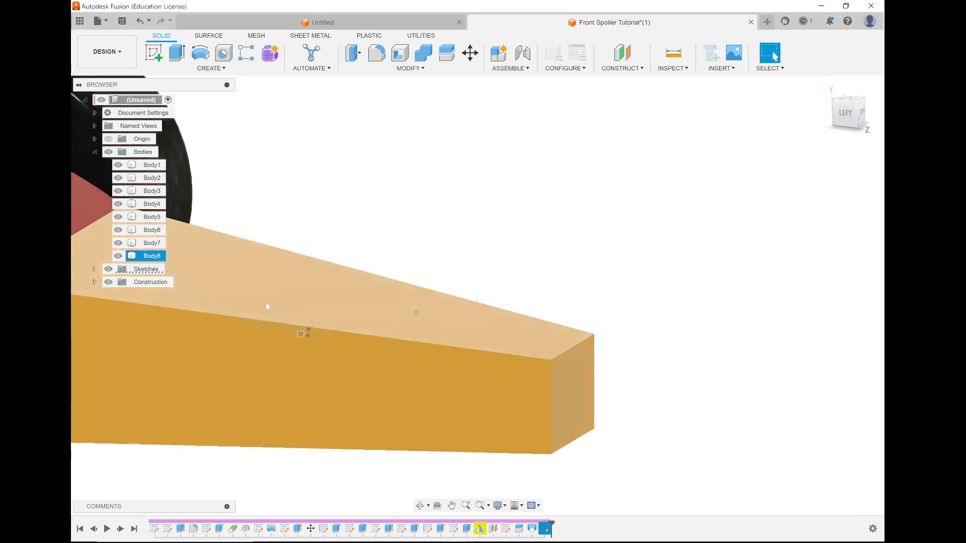
Extrude the closed spline profile inside the nose 600 mm outward through the nose's right side.
scroll(332, 321, "down", 3)
left_click(173, 56)
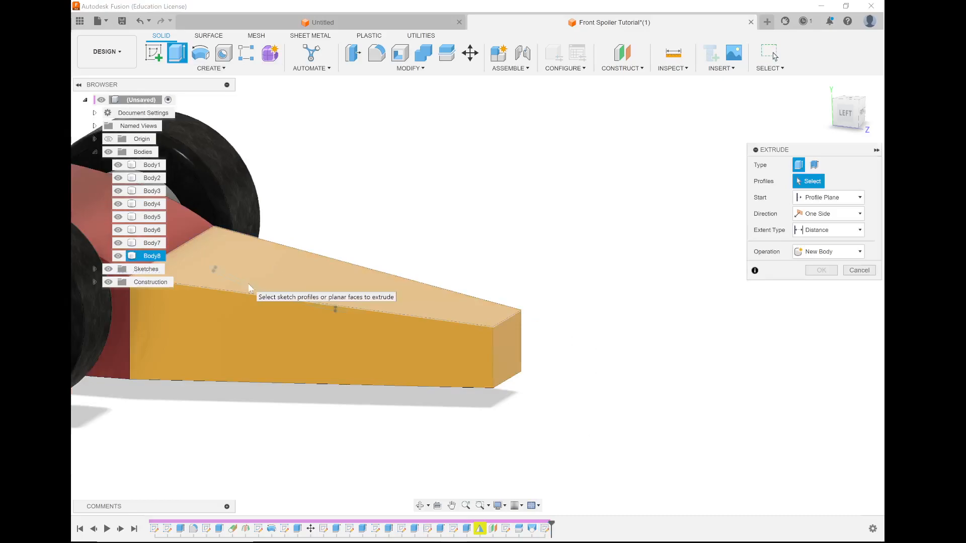
scroll(225, 287, "up", 3)
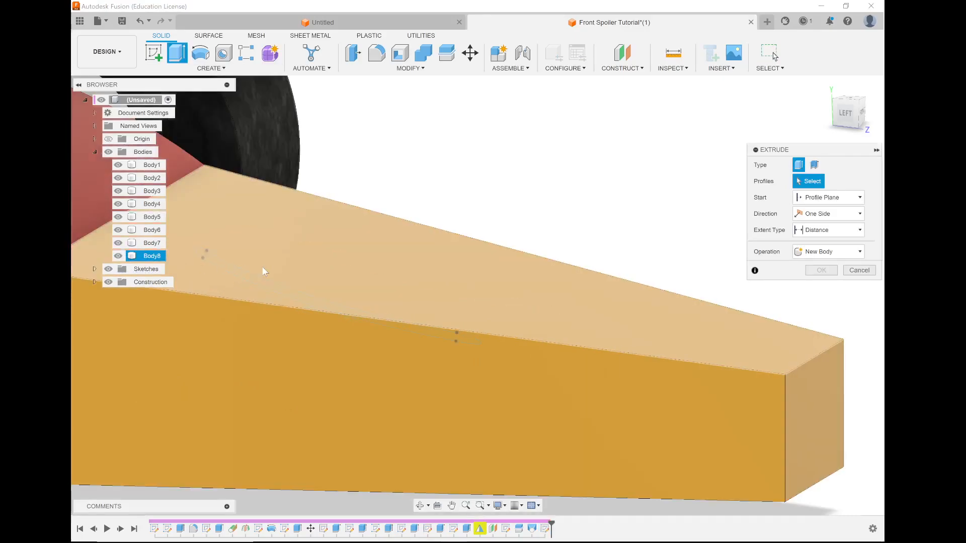
left_click(257, 284)
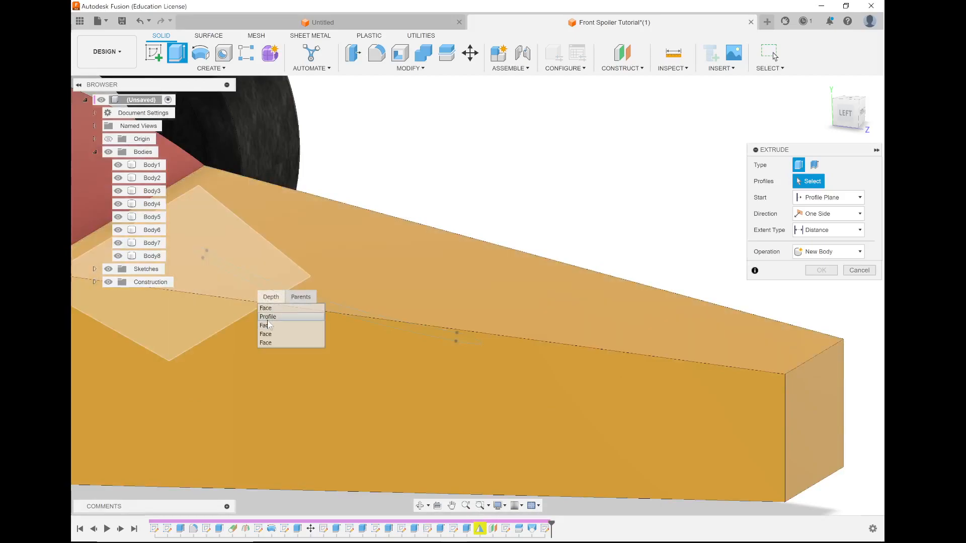
left_click(267, 318)
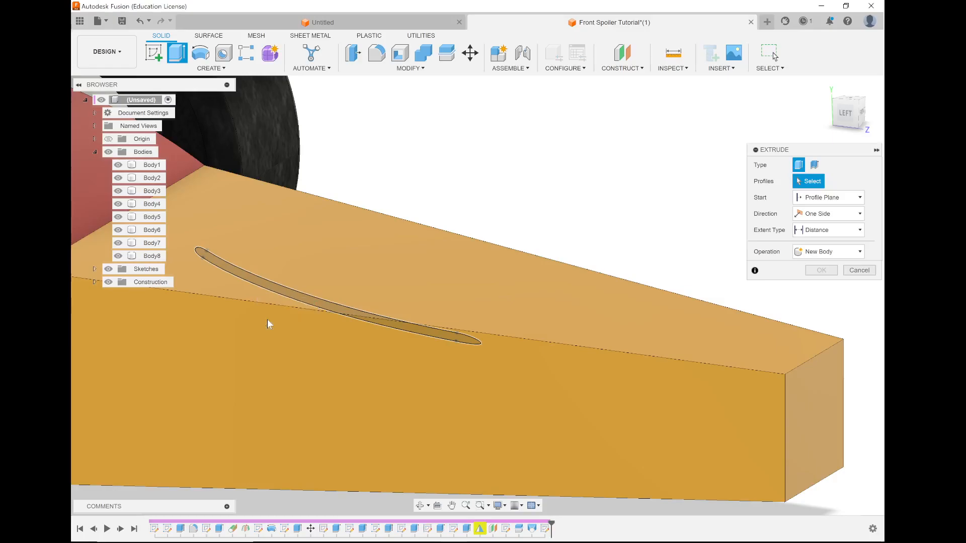
scroll(370, 296, "down", 3)
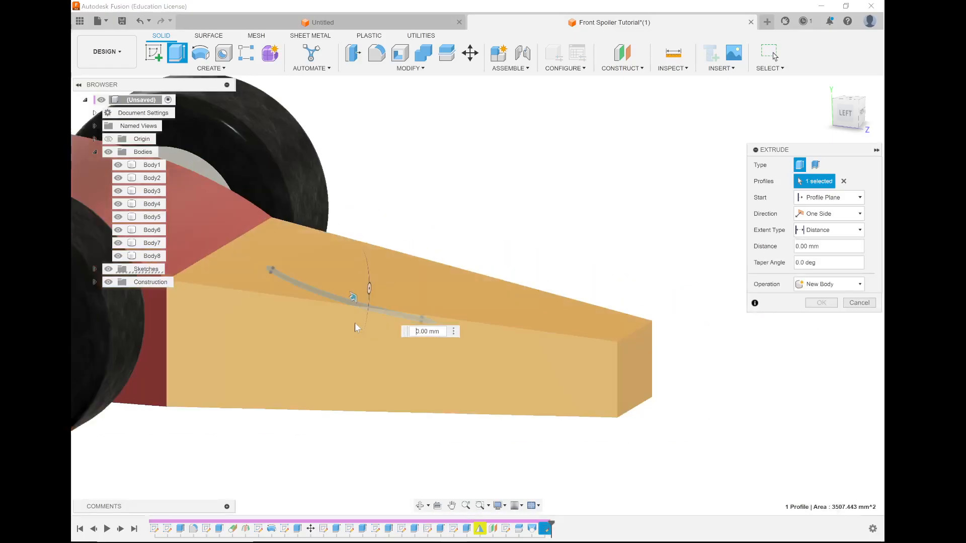
middle_click_drag(340, 336, 511, 294, "shift")
left_click_drag(509, 288, 766, 335)
scroll(413, 363, "down", 6)
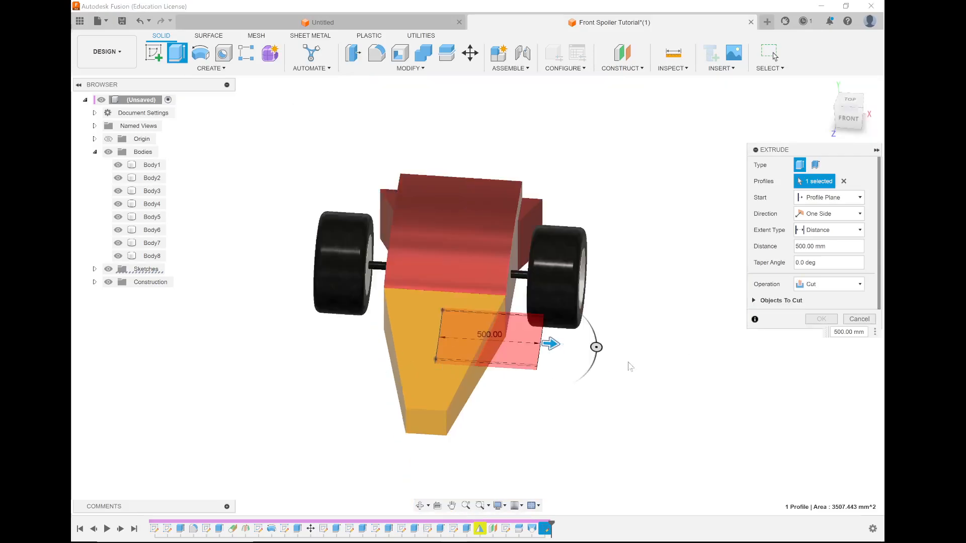
scroll(641, 361, "up", 4)
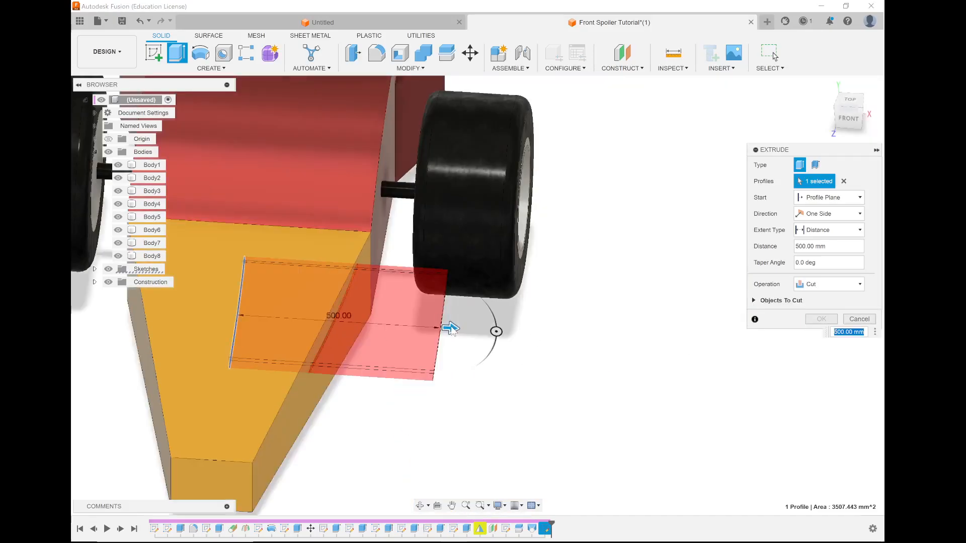
left_click_drag(463, 332, 489, 327)
middle_click_drag(467, 353, 849, 284, "shift")
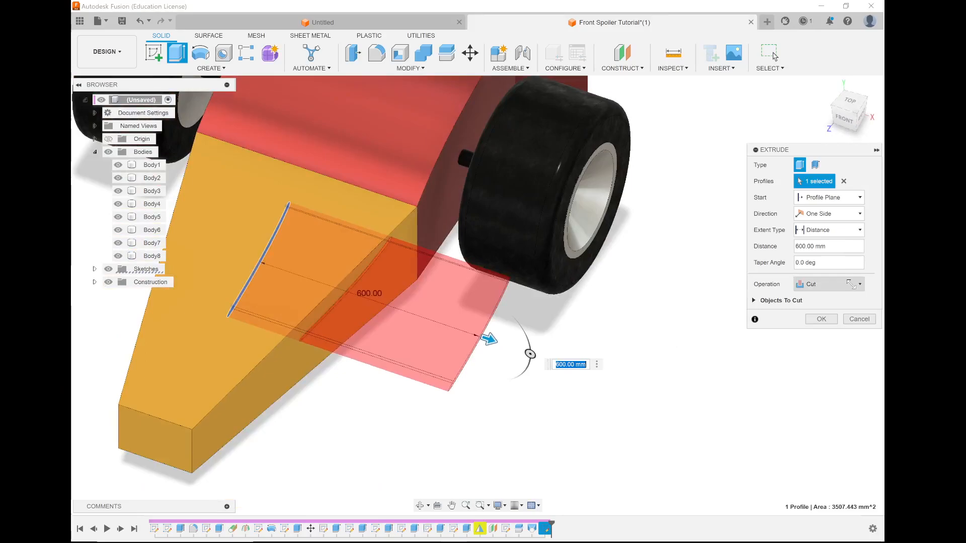
Set the extrusion's operation to Join and complete it so the wing merges with the nose body.
left_click(850, 284)
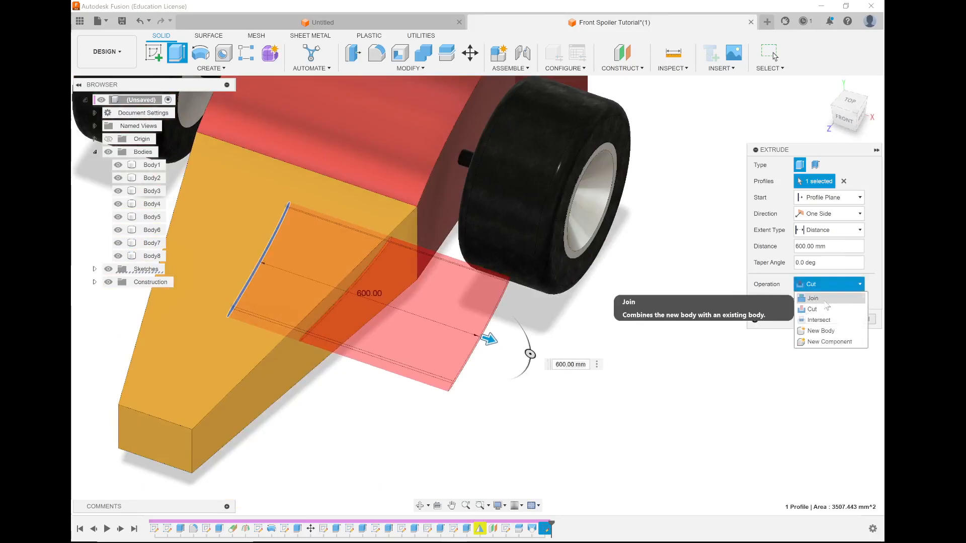
left_click(825, 299)
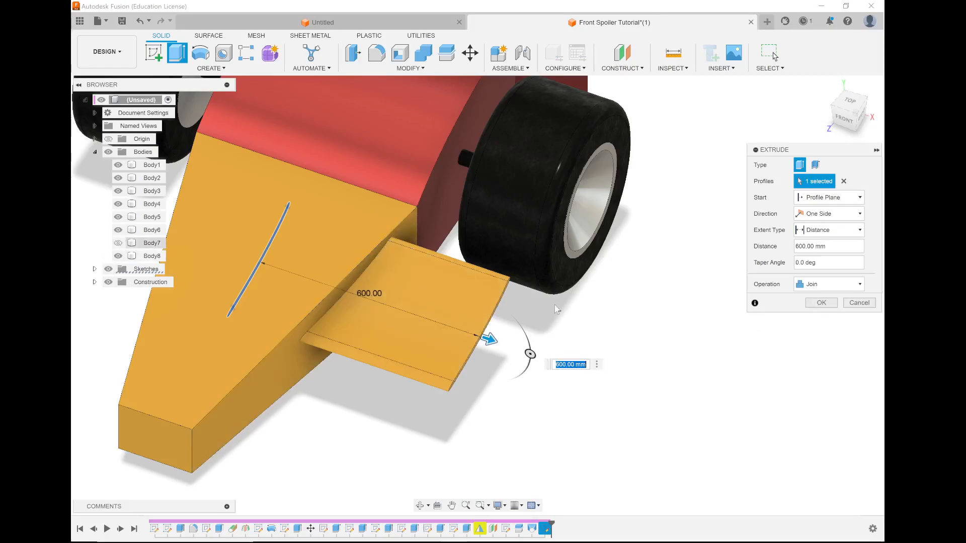
left_click(819, 303)
Create a new sketch on the YZ origin plane running through the car.
middle_click_drag(610, 356, 298, 322, "shift")
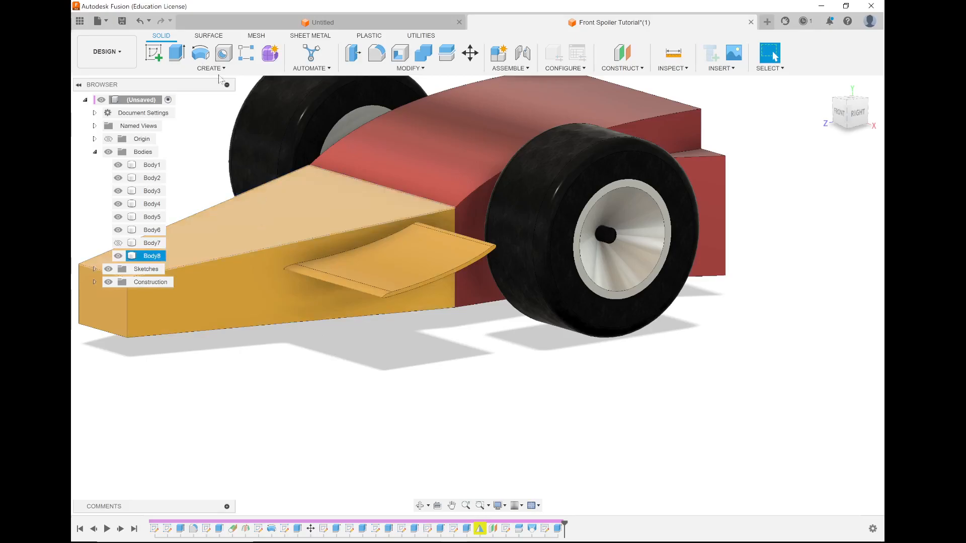
left_click(160, 53)
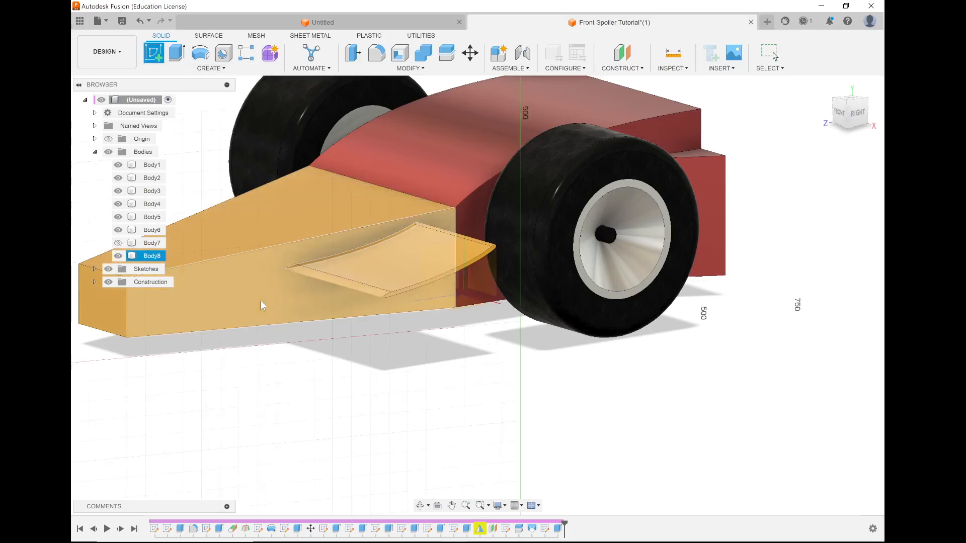
middle_click_drag(319, 298, 373, 300, "shift")
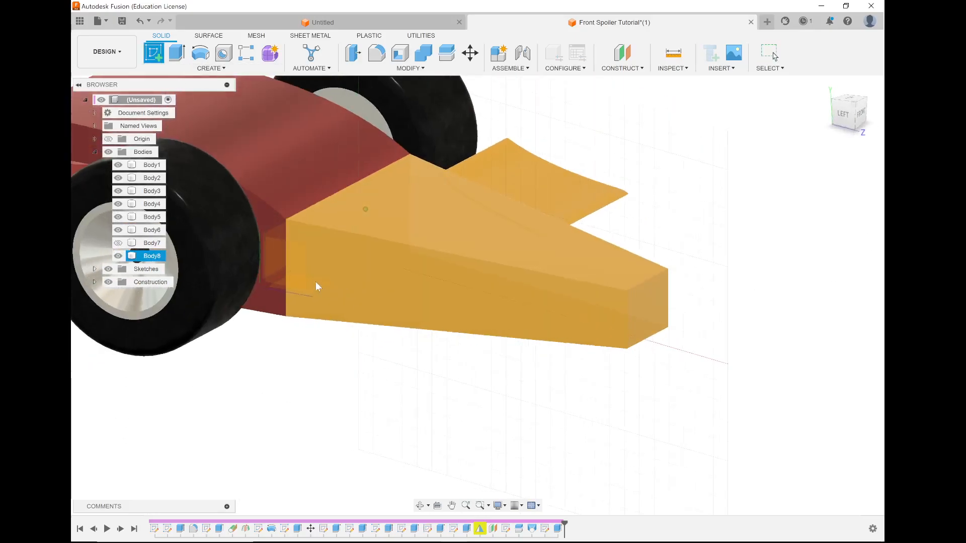
left_click(300, 273)
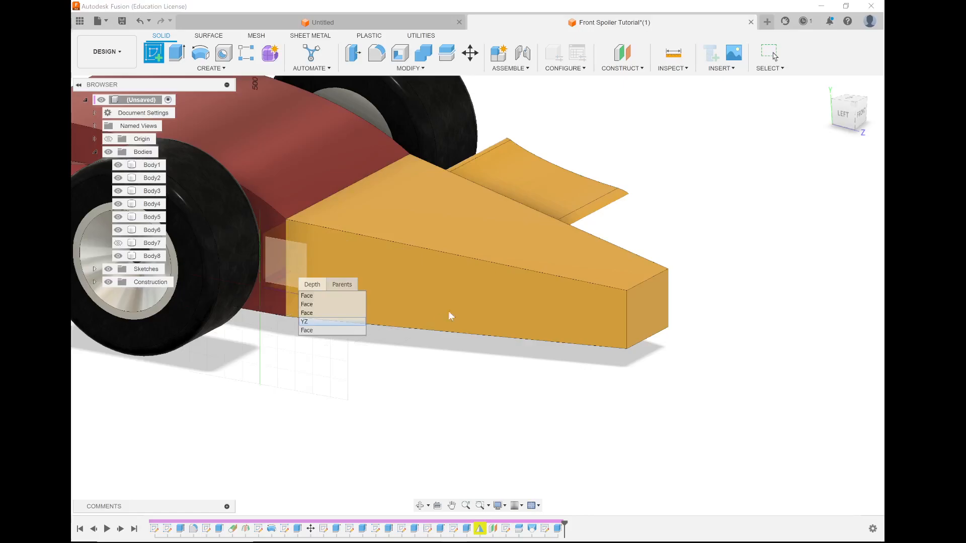
left_click(458, 280)
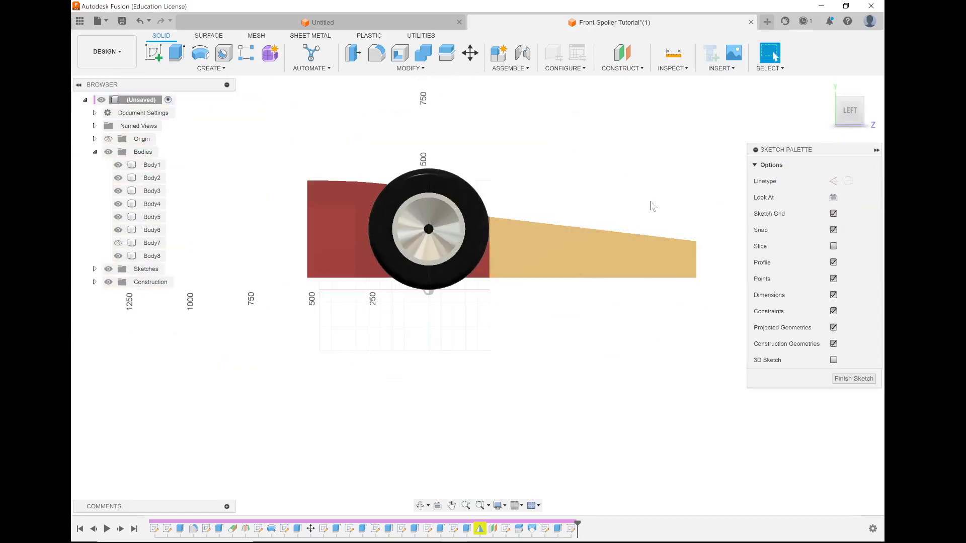
Expand the sketch list and show Sketch13's spline profile as a reference for the new side-view sketch.
scroll(642, 210, "up", 6)
scroll(386, 257, "down", 2)
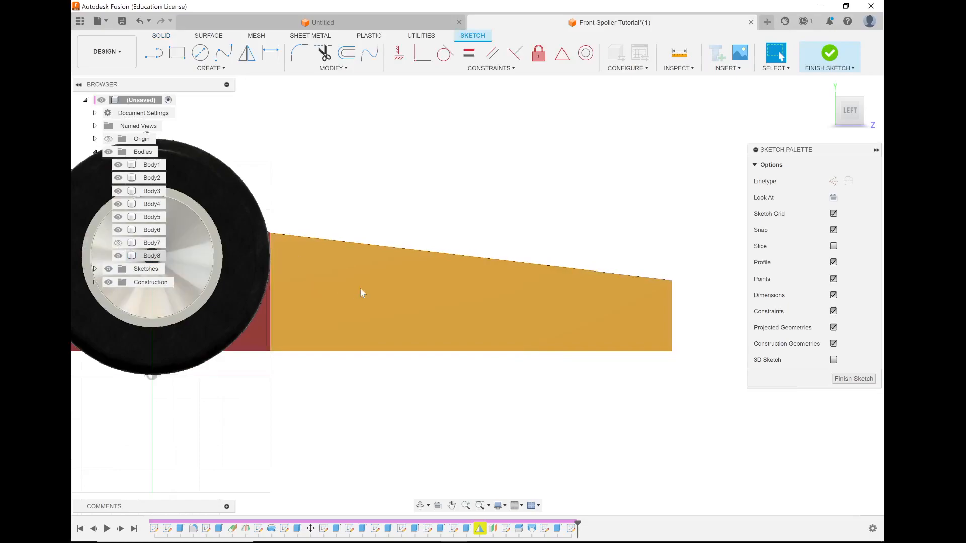
left_click(94, 270)
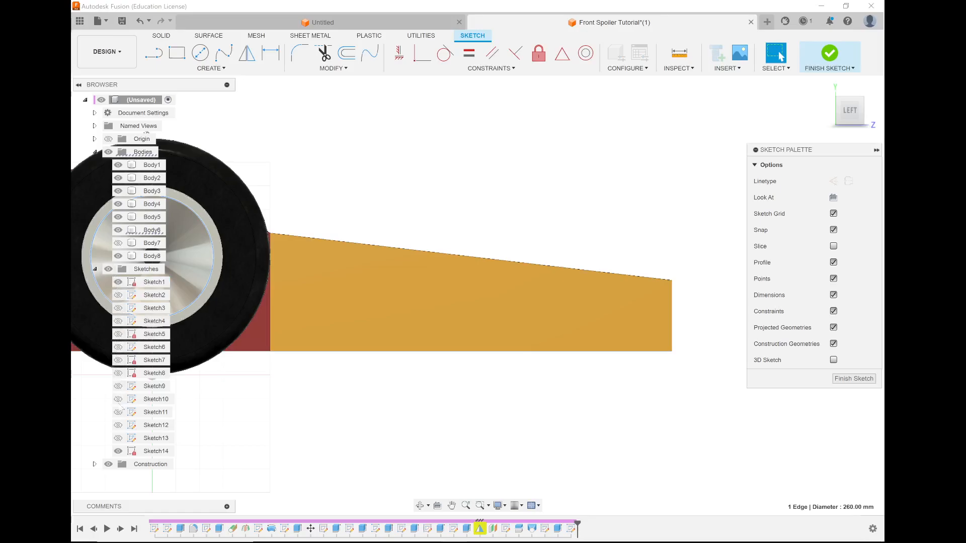
left_click(118, 438)
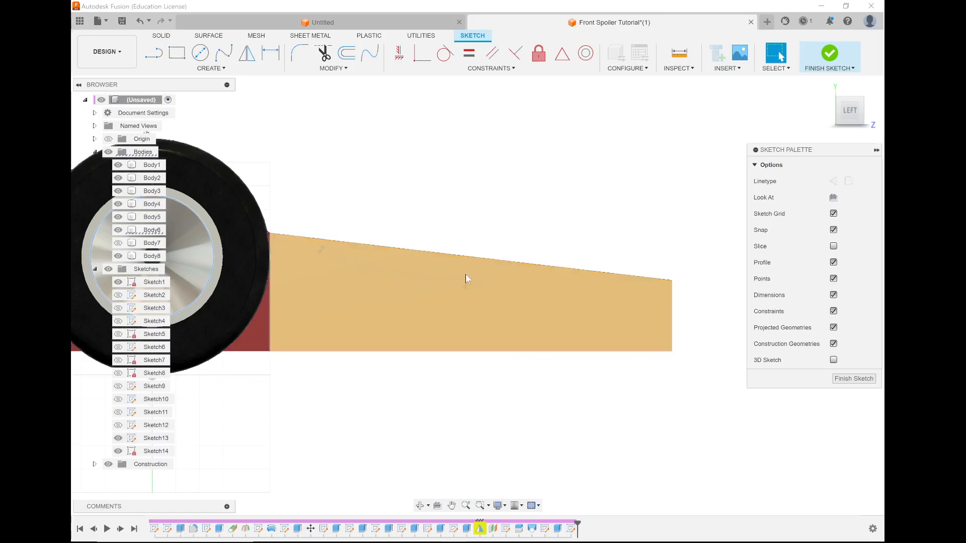
right_click(449, 278)
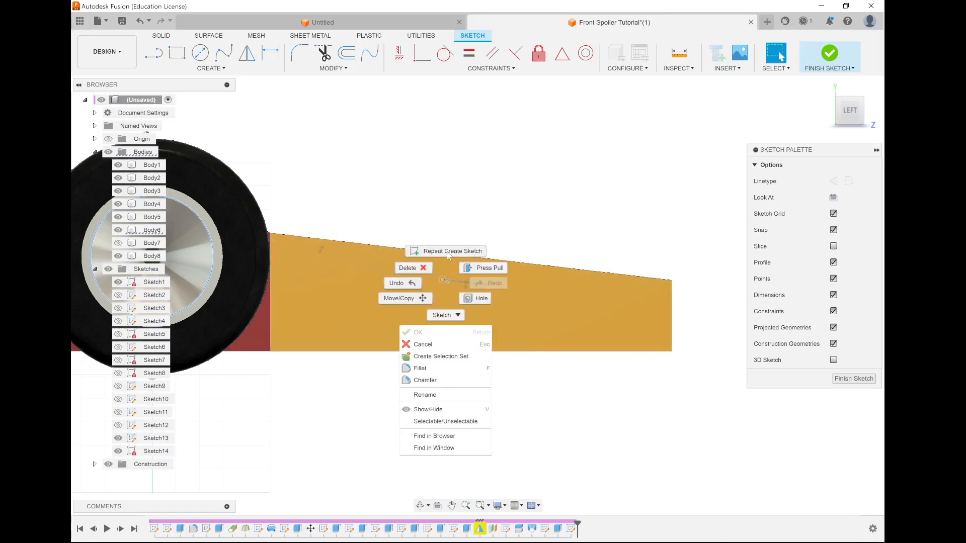
scroll(450, 279, "up", 3)
key("Escape")
scroll(421, 315, "down", 2)
left_click(423, 318)
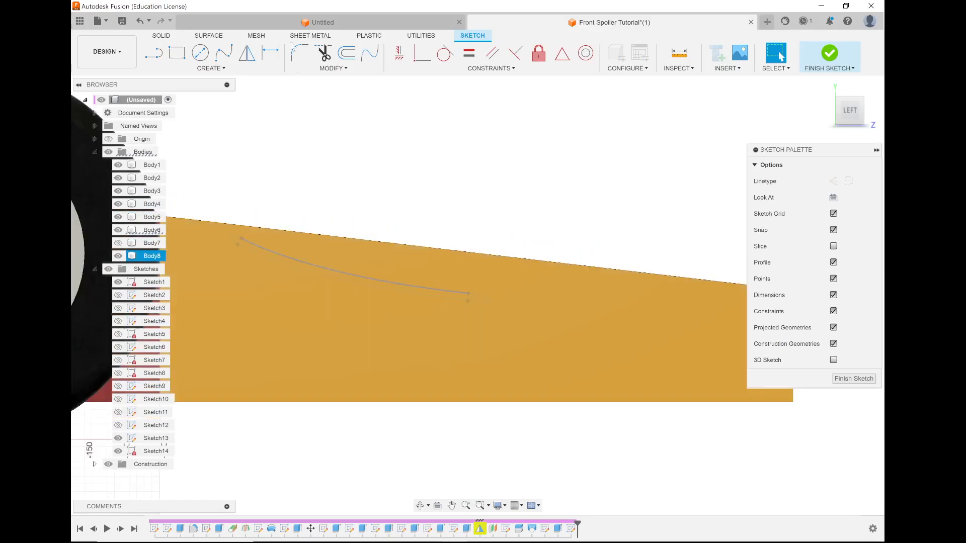
left_click(415, 264)
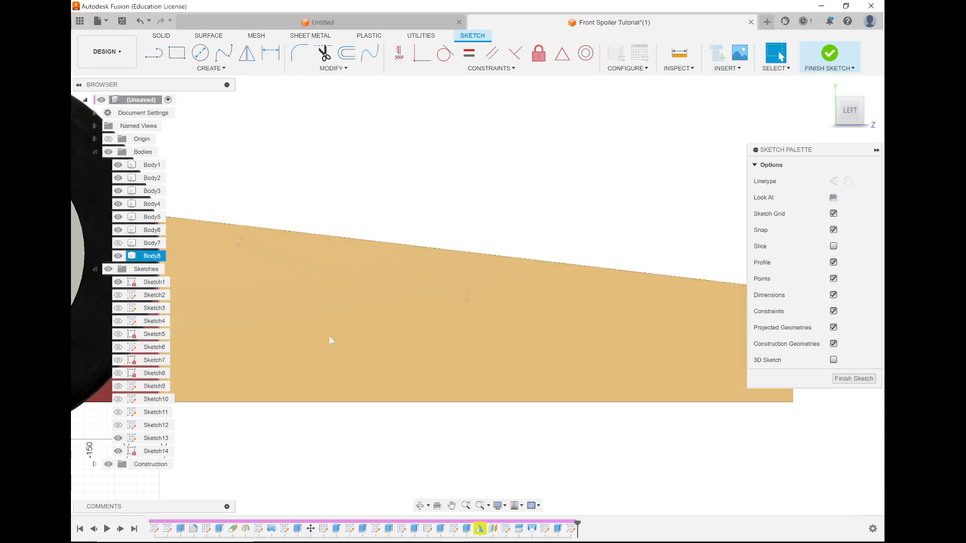
left_click(383, 342)
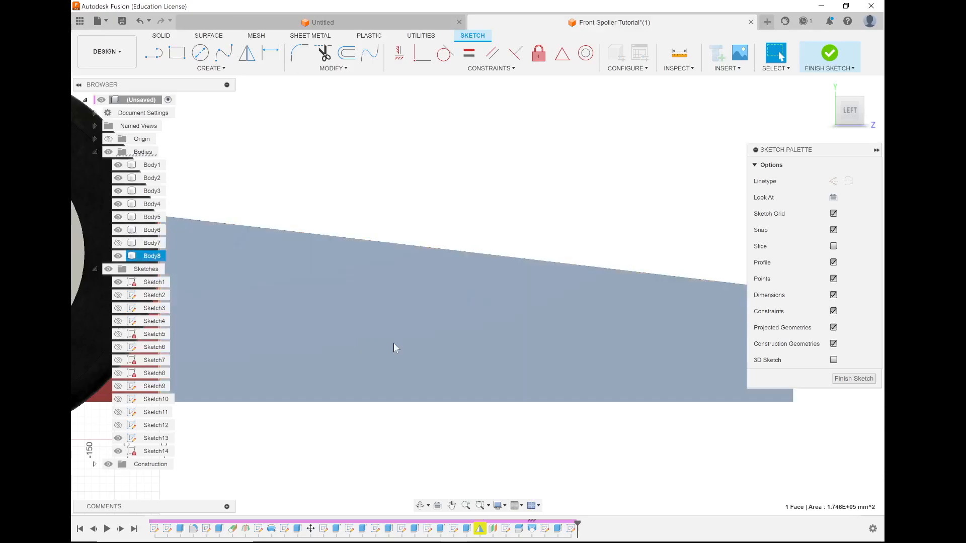
Draw a two-point fit point spline about 570 mm long through the nose's lower half, sloping down toward the front.
left_click(223, 52)
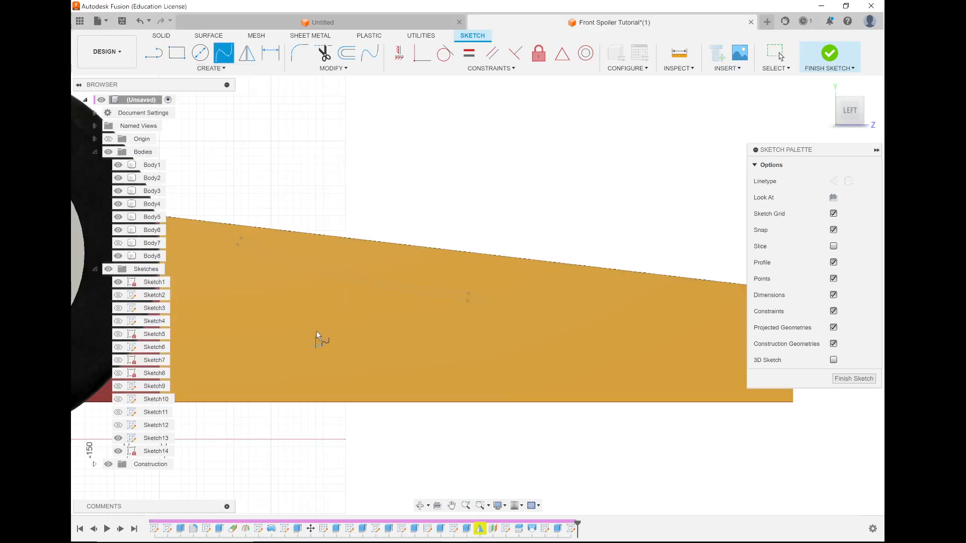
left_click(736, 374)
key("Escape")
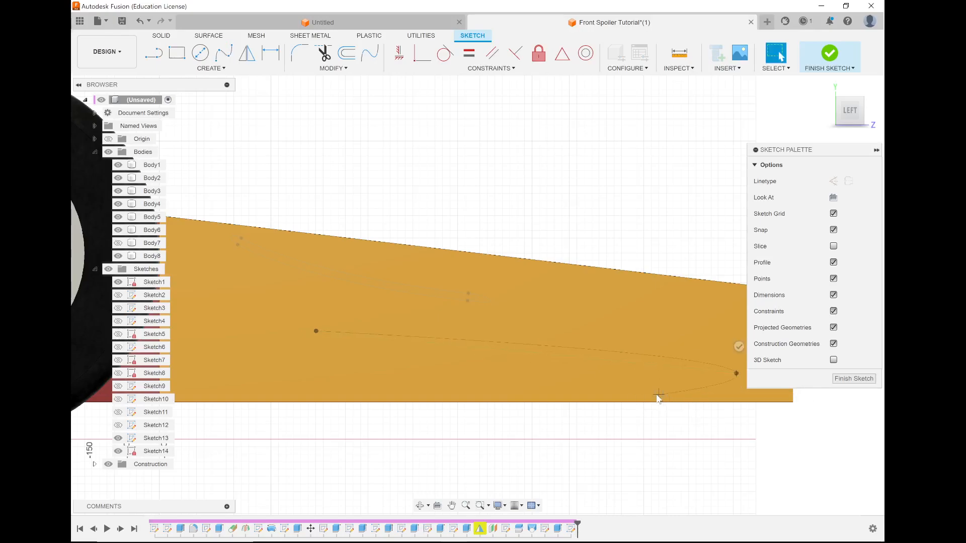
Adjust the tangent handles at both spline ends so the curve sags downward and levels out at the front.
left_click(273, 326)
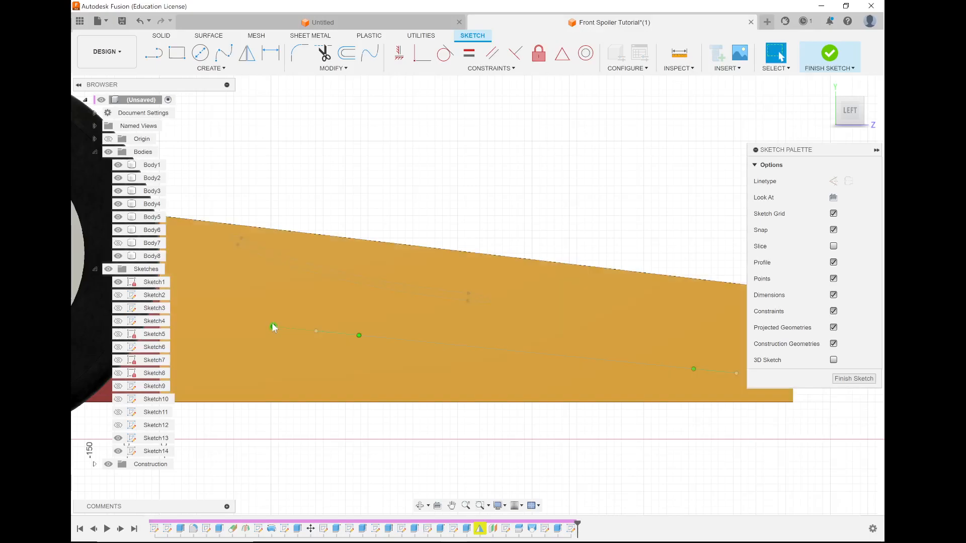
left_click_drag(260, 308, 256, 313)
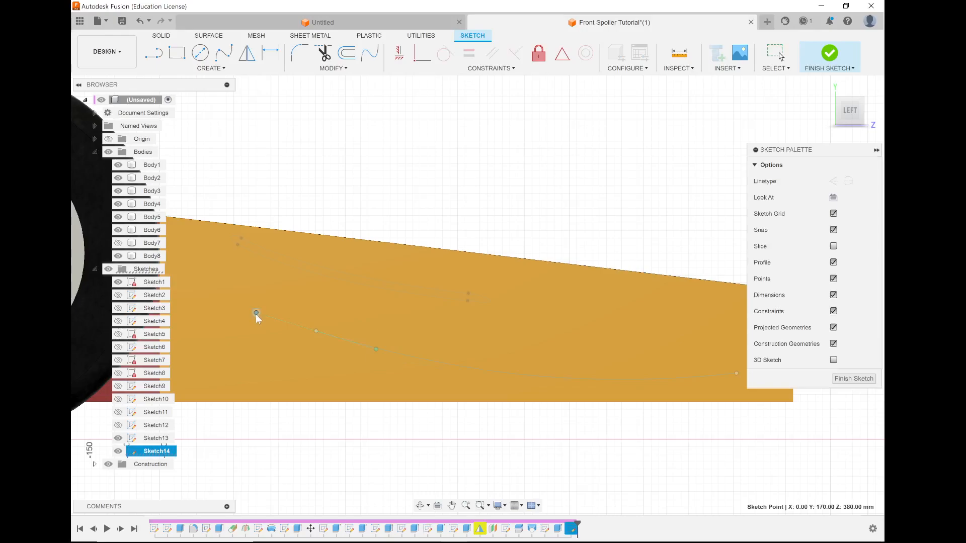
scroll(408, 329, "down", 3)
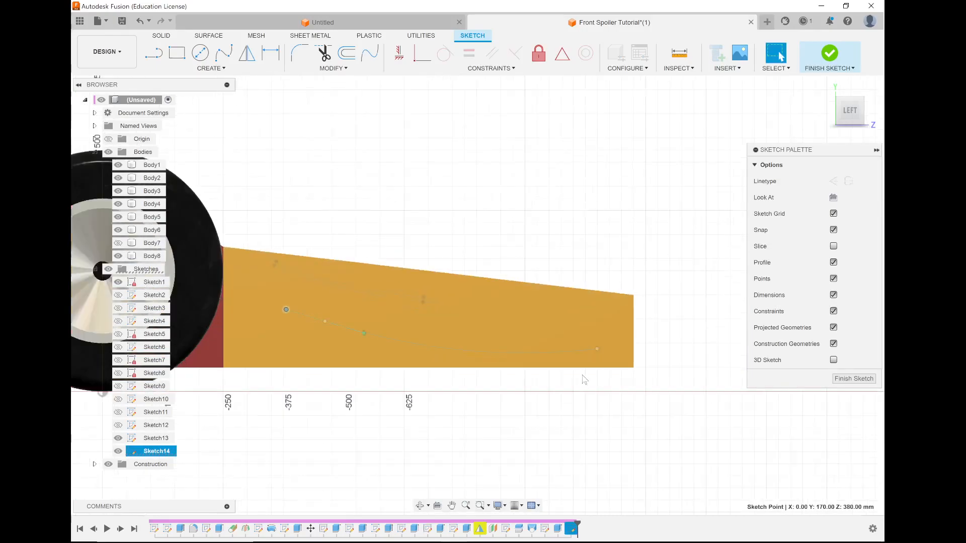
scroll(586, 384, "up", 2)
left_click(611, 326)
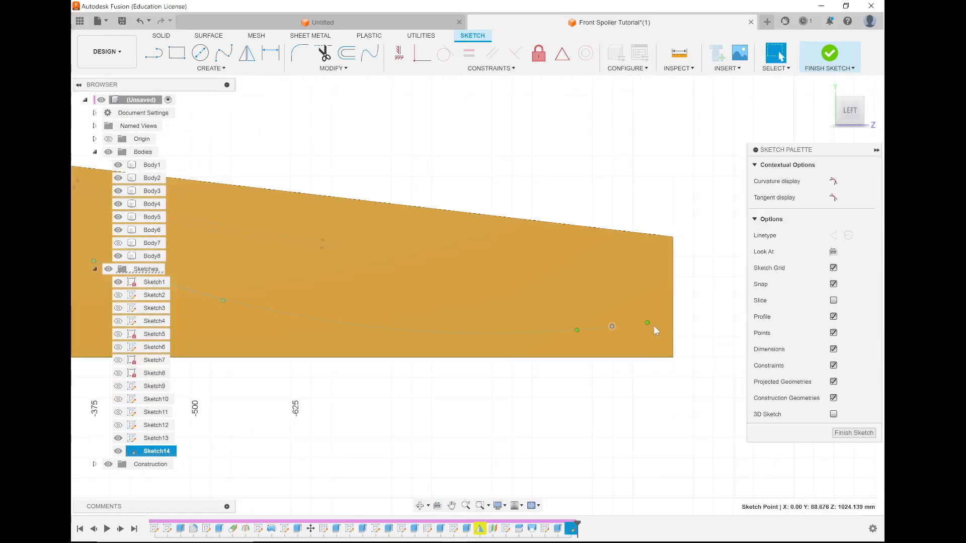
left_click_drag(647, 322, 645, 327)
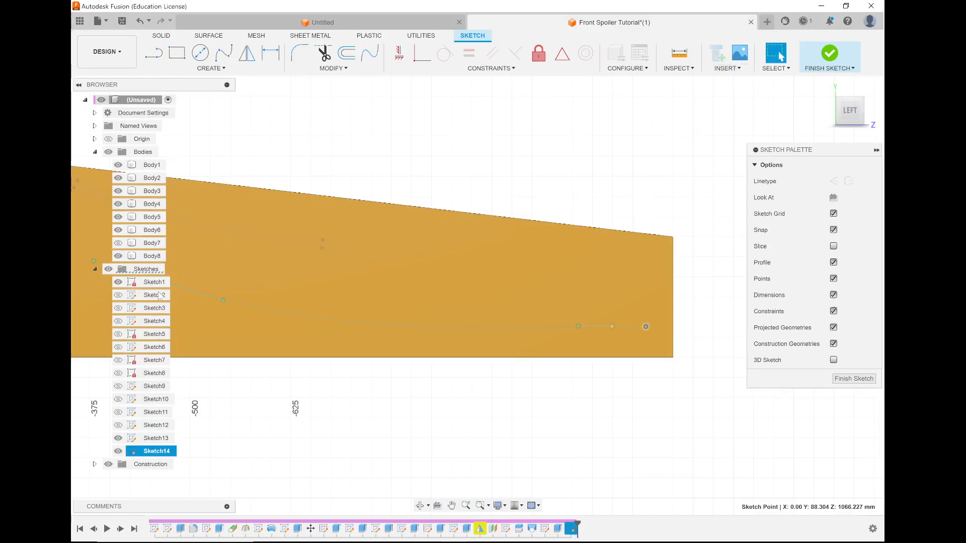
Offset the new spline 10 mm downward to create a parallel curve beneath it.
scroll(279, 252, "down", 2)
scroll(226, 292, "up", 3)
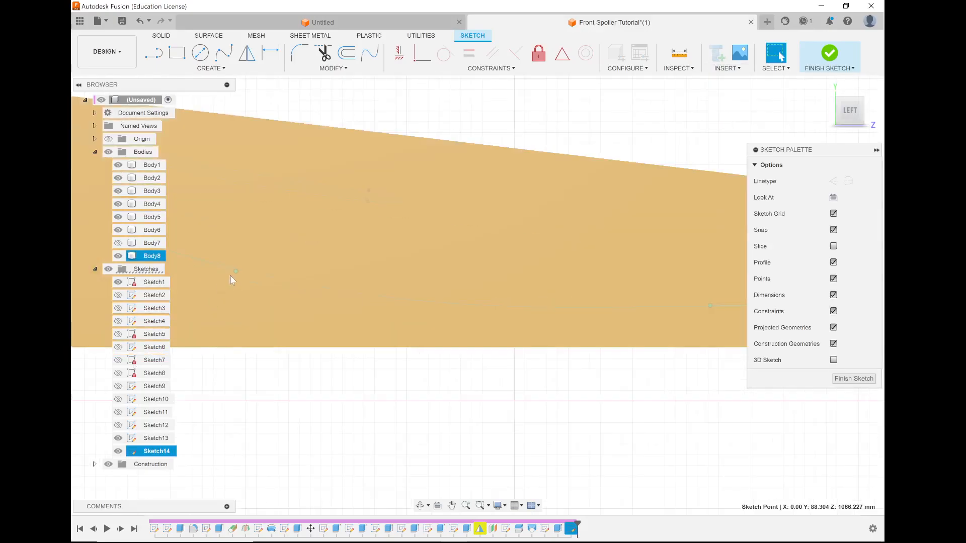
left_click(319, 285)
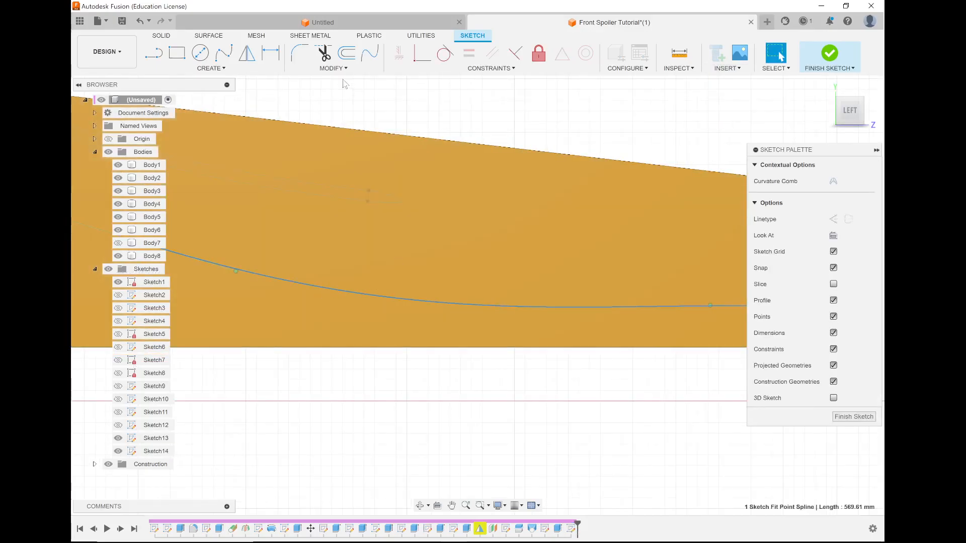
left_click(346, 53)
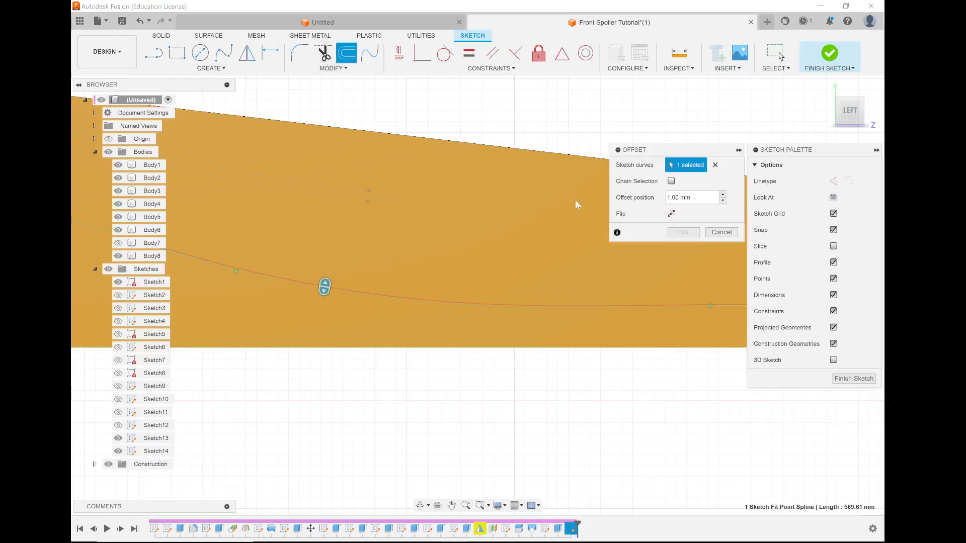
type("1")
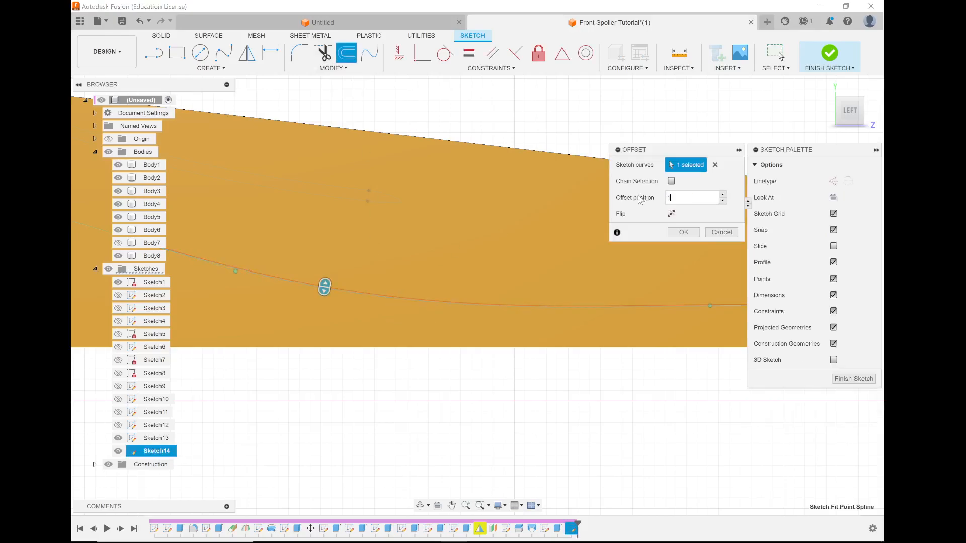
type("0")
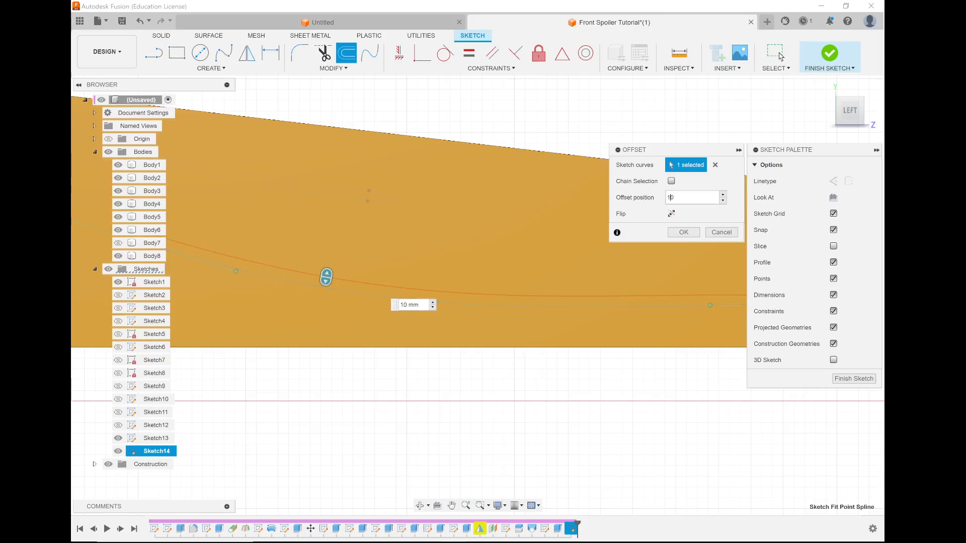
left_click(672, 214)
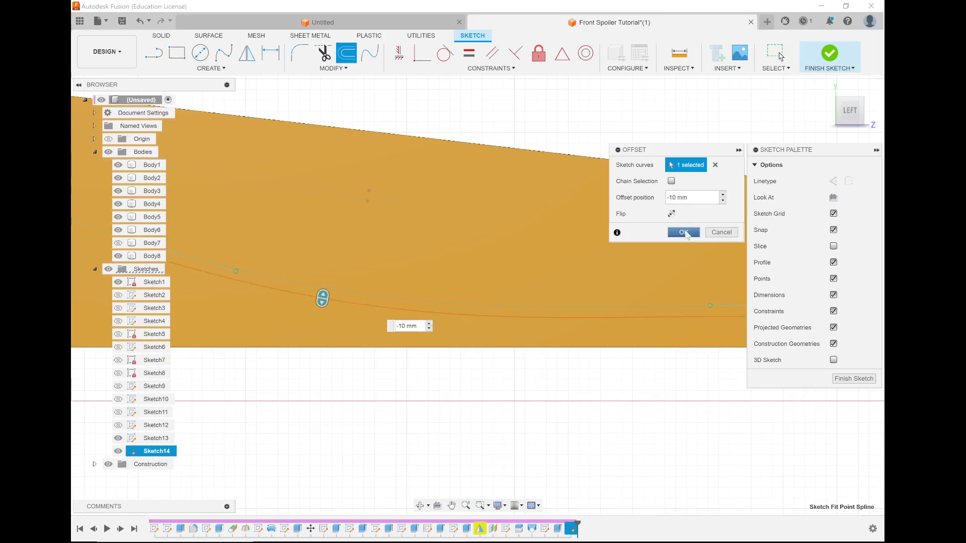
left_click(683, 233)
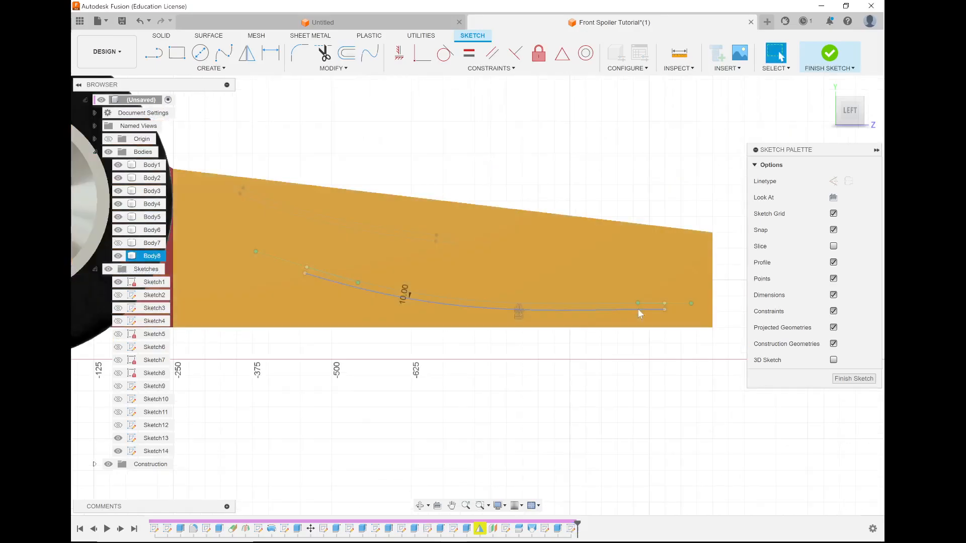
Hide the yellow nose body (Body8) to expose the front endpoints of the two parallel splines.
scroll(708, 306, "down", 2)
scroll(725, 306, "up", 7)
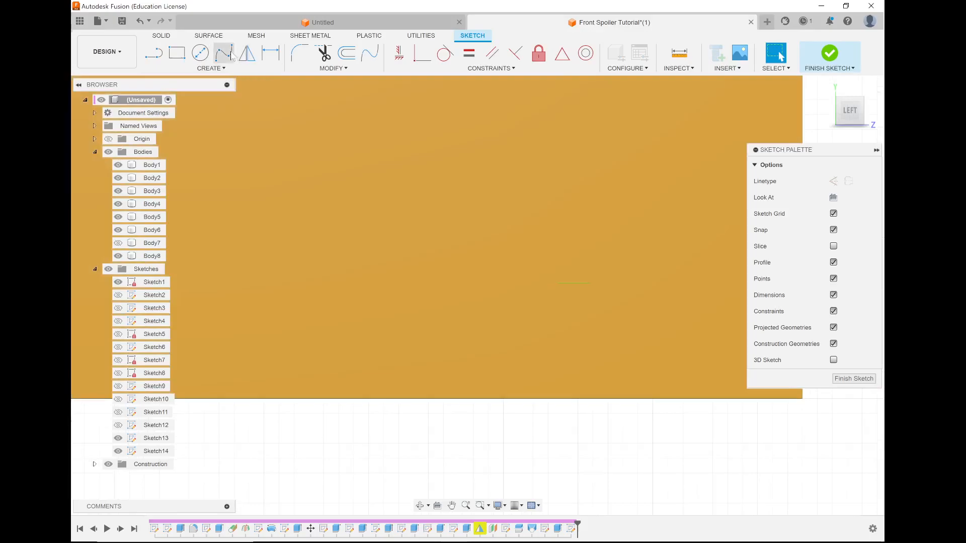
left_click(207, 70)
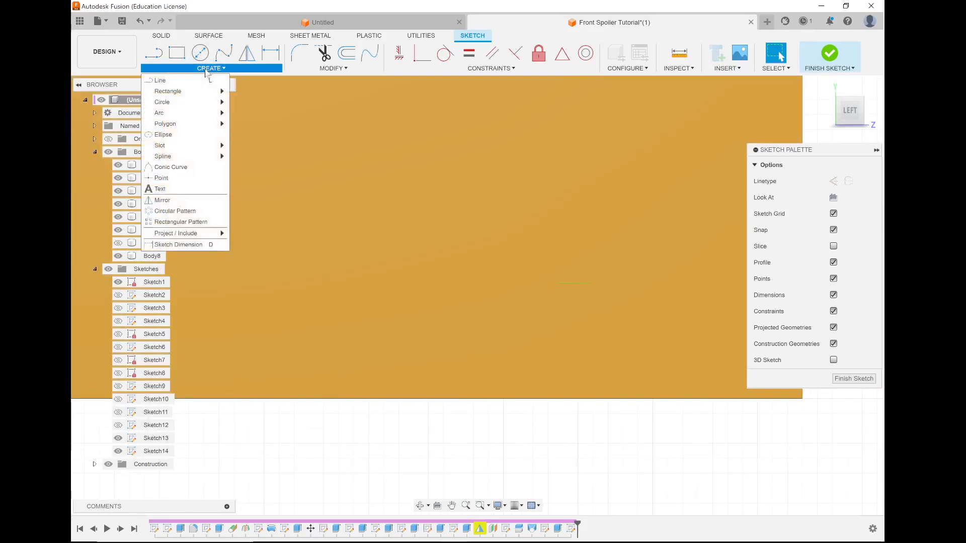
mouse_move(190, 103)
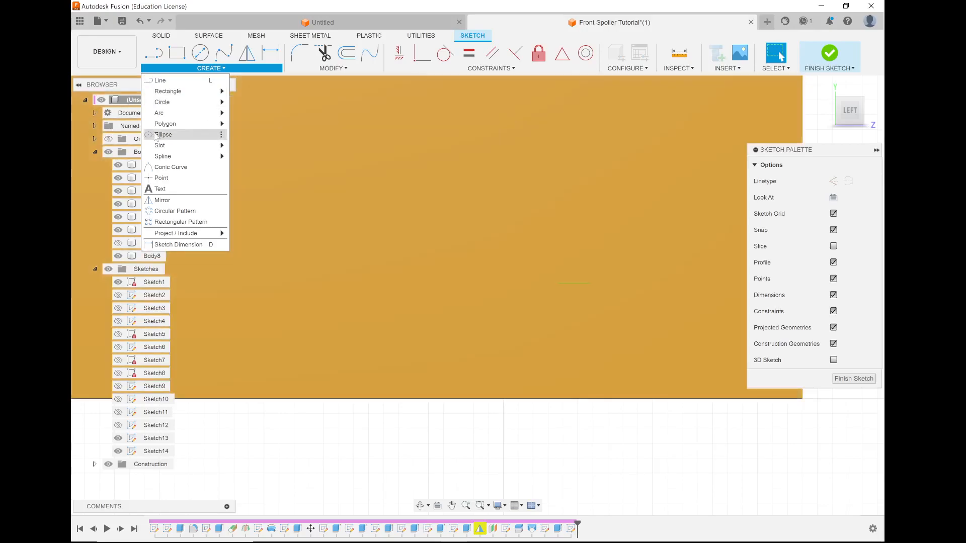
left_click(162, 134)
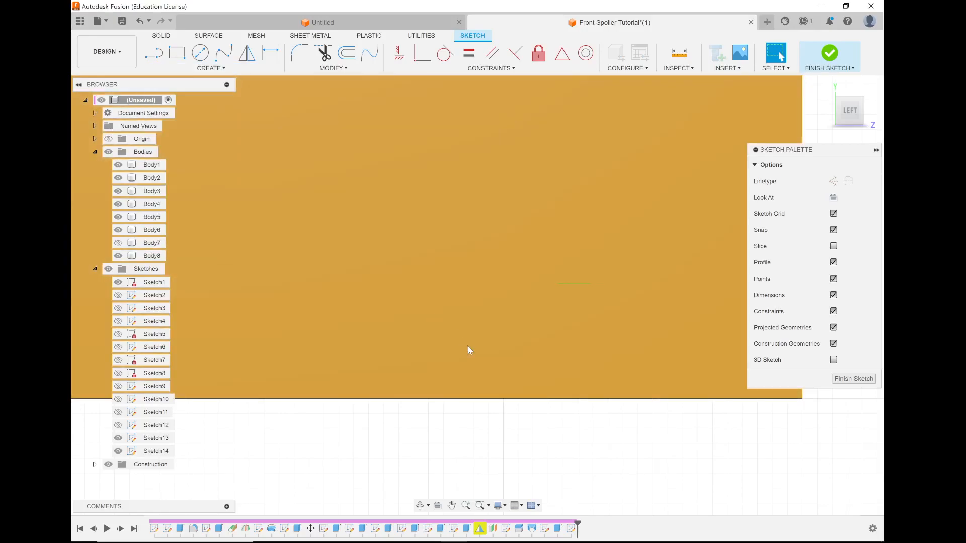
left_click(118, 256)
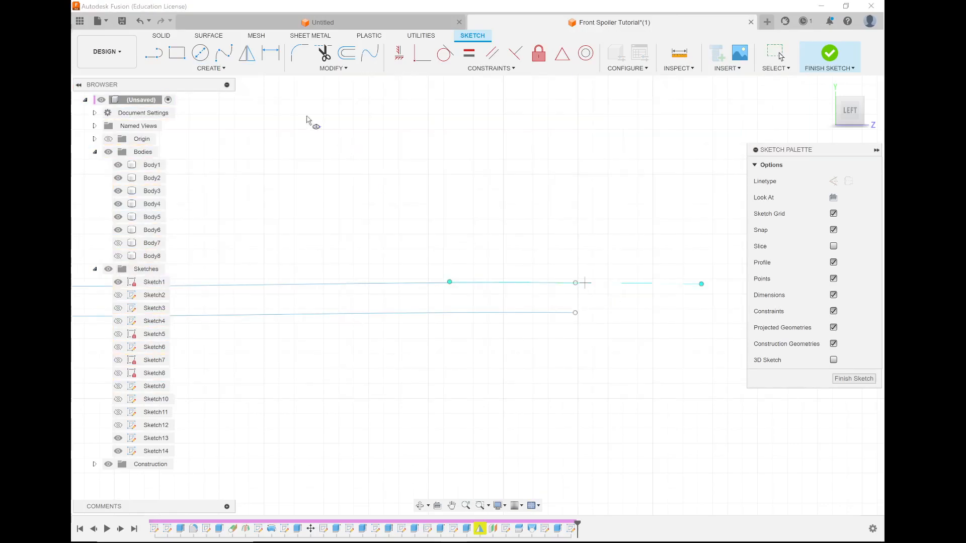
scroll(613, 288, "up", 3)
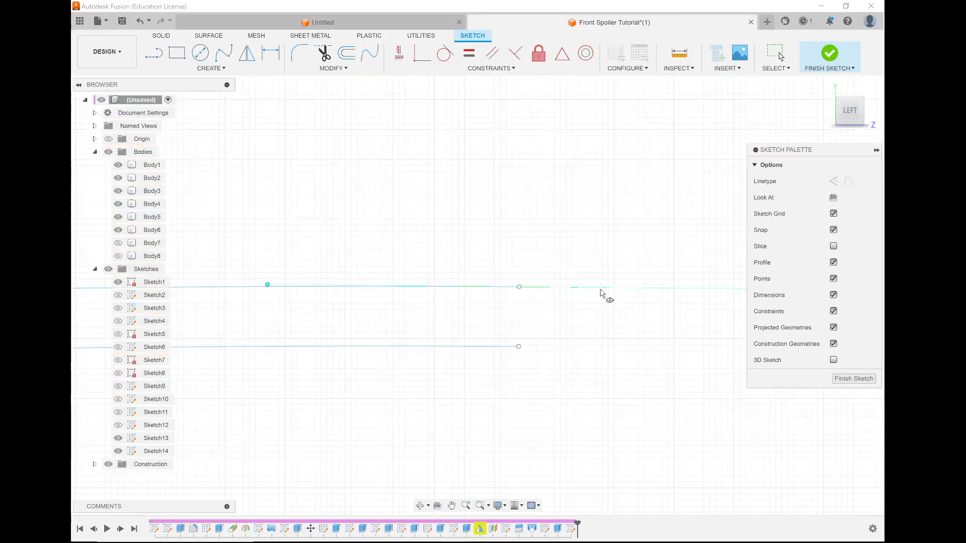
left_click(519, 287)
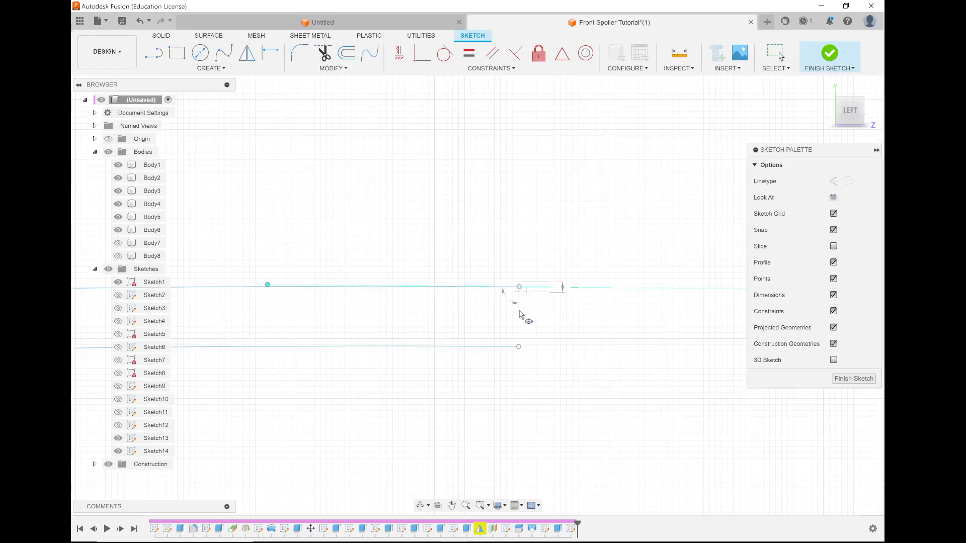
left_click(519, 346)
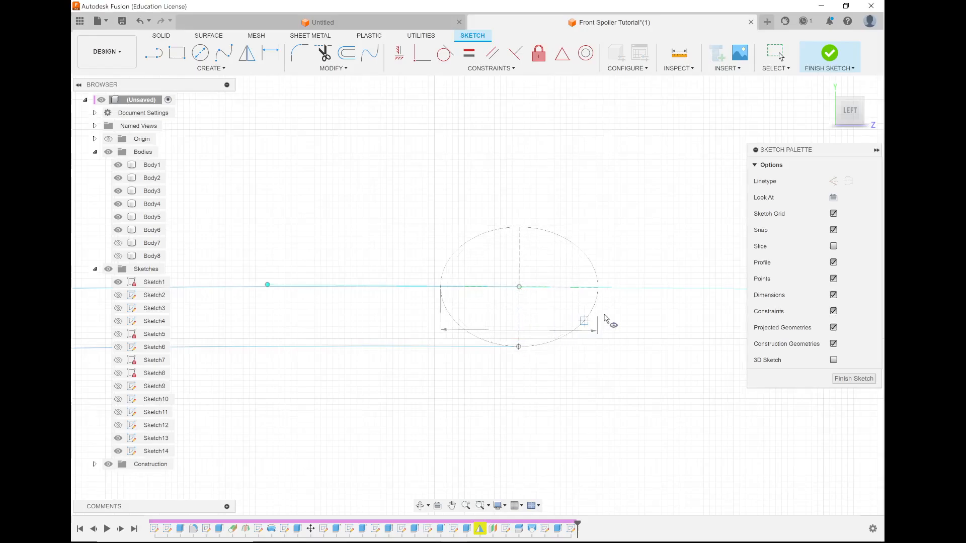
key("Escape")
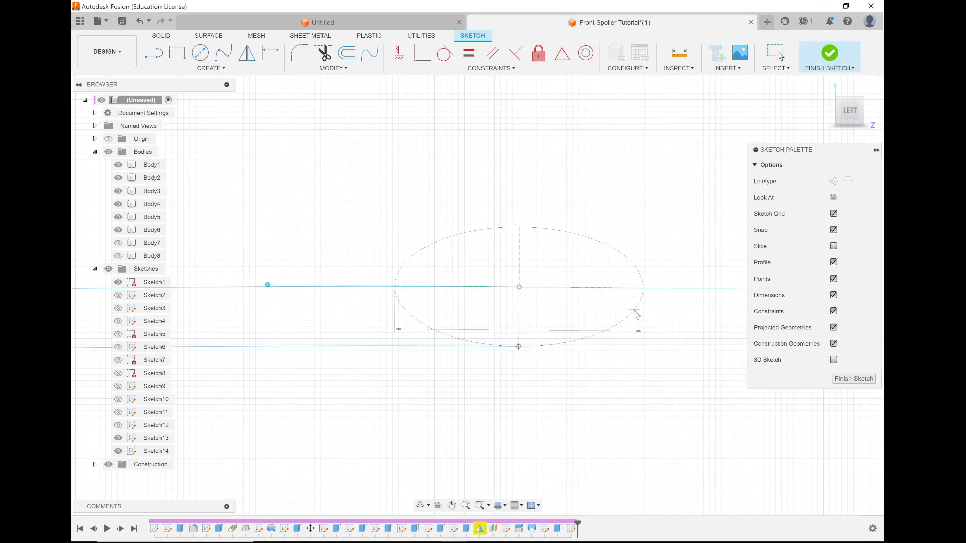
key("ctrl+z")
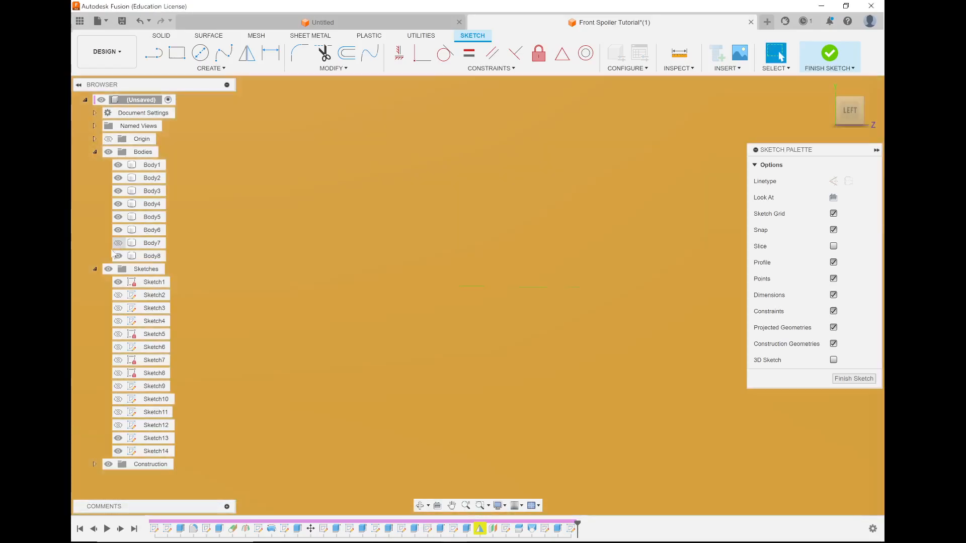
left_click(117, 256)
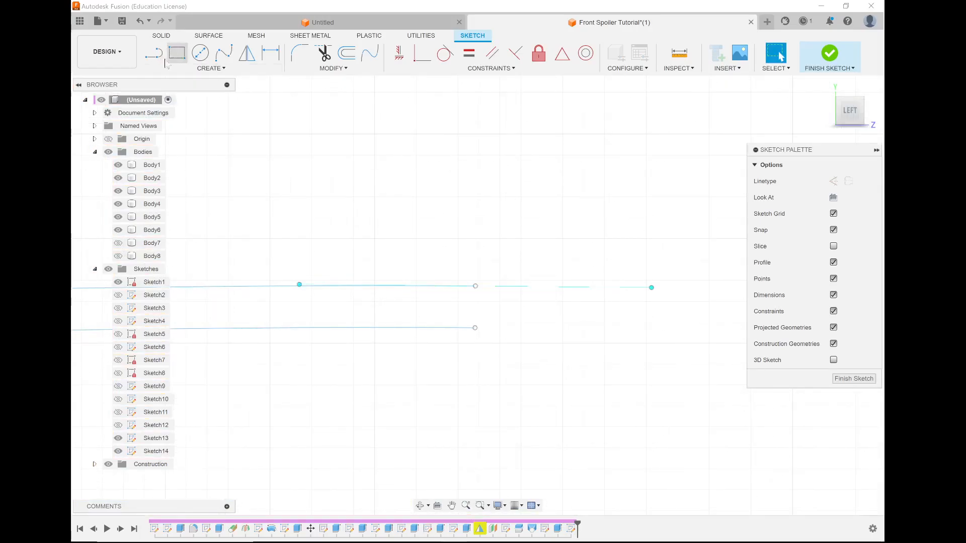
Draw a 2-point circle spanning the front endpoints of the lower and upper splines.
left_click(212, 68)
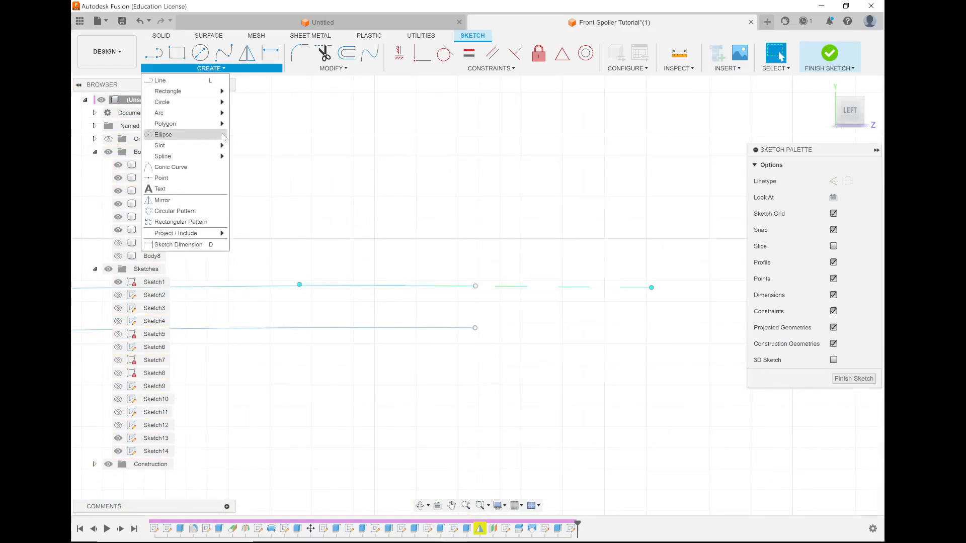
mouse_move(216, 106)
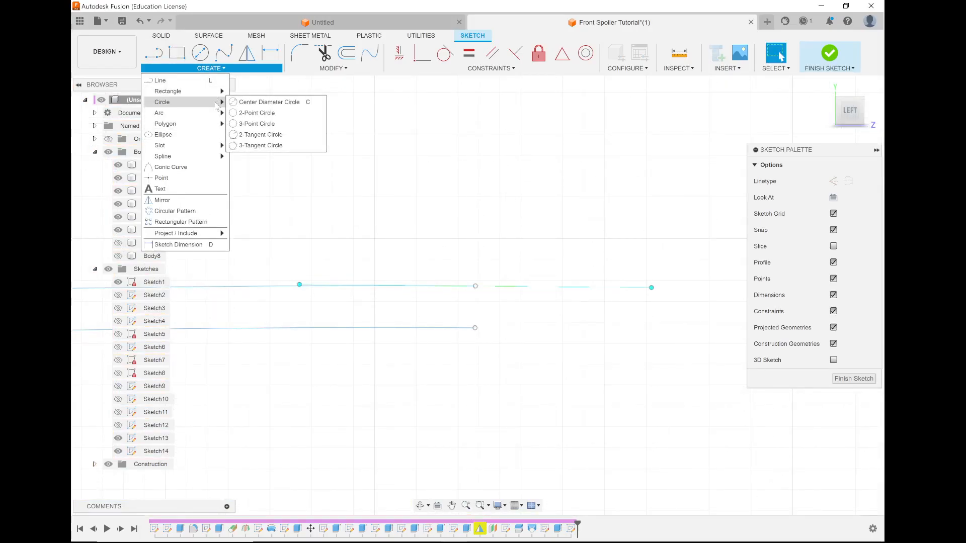
left_click(256, 113)
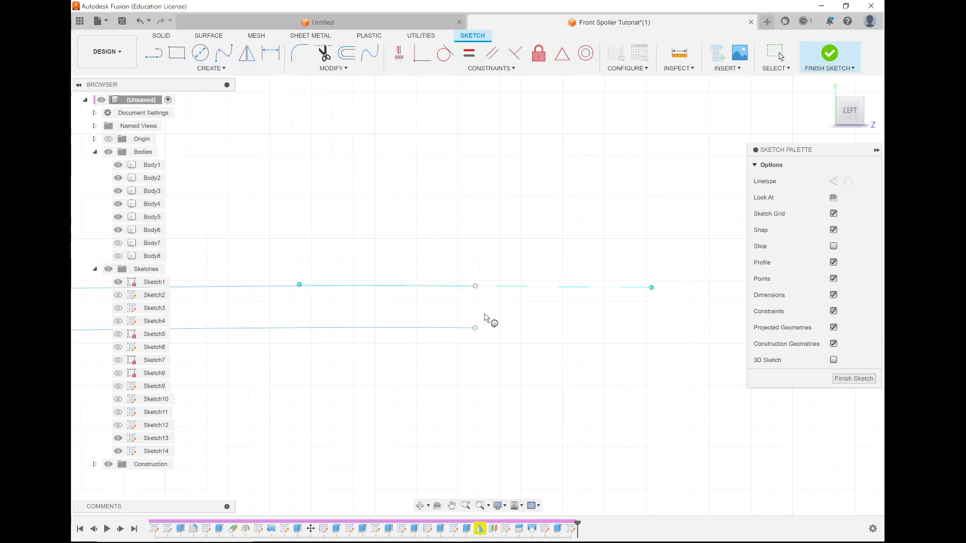
left_click(475, 286)
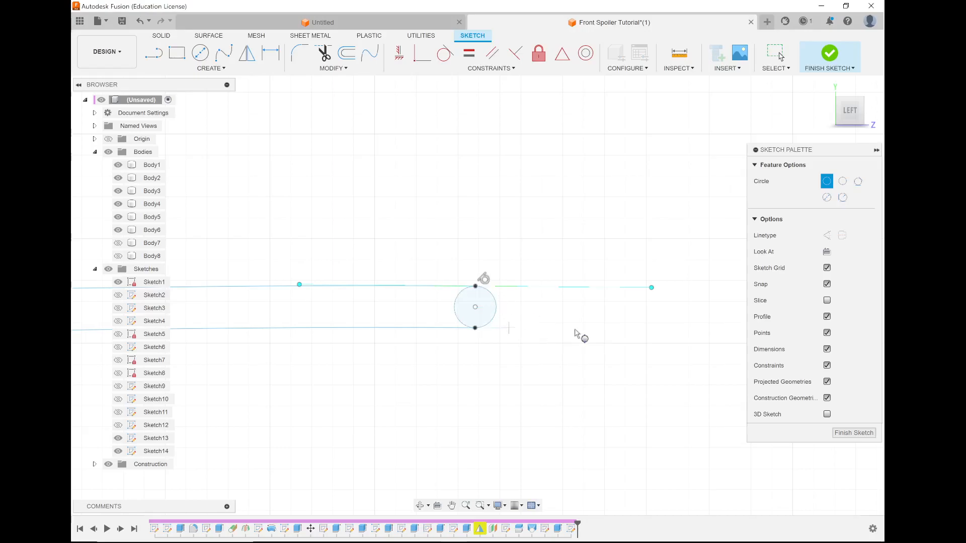
Draw a 2-point circle spanning the rear endpoints of the two parallel splines and finish the sketch.
scroll(553, 271, "down", 5)
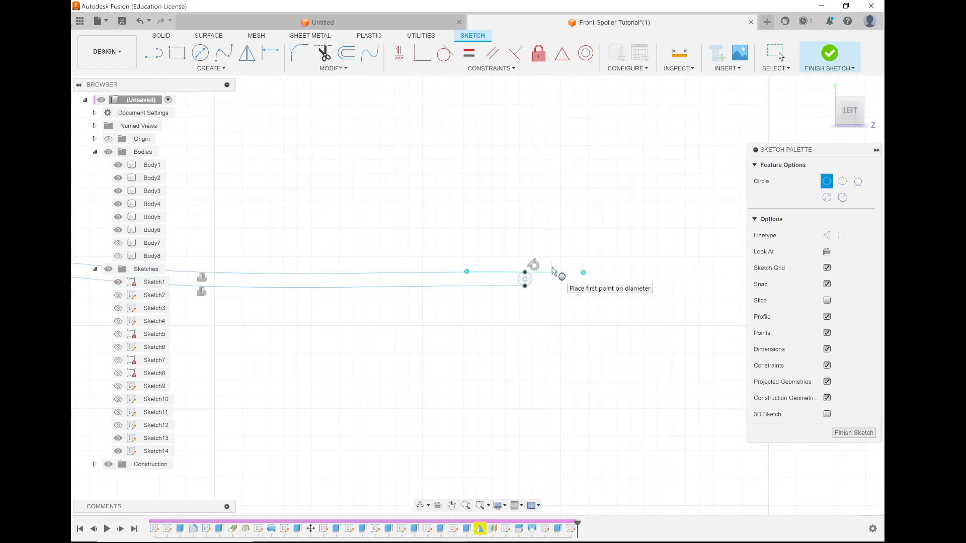
scroll(212, 227, "up", 4)
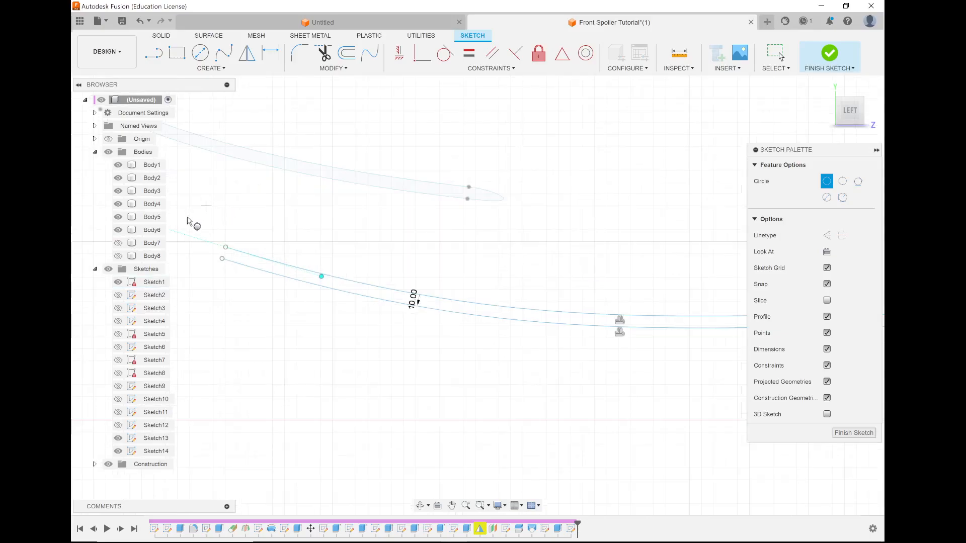
scroll(258, 297, "up", 3)
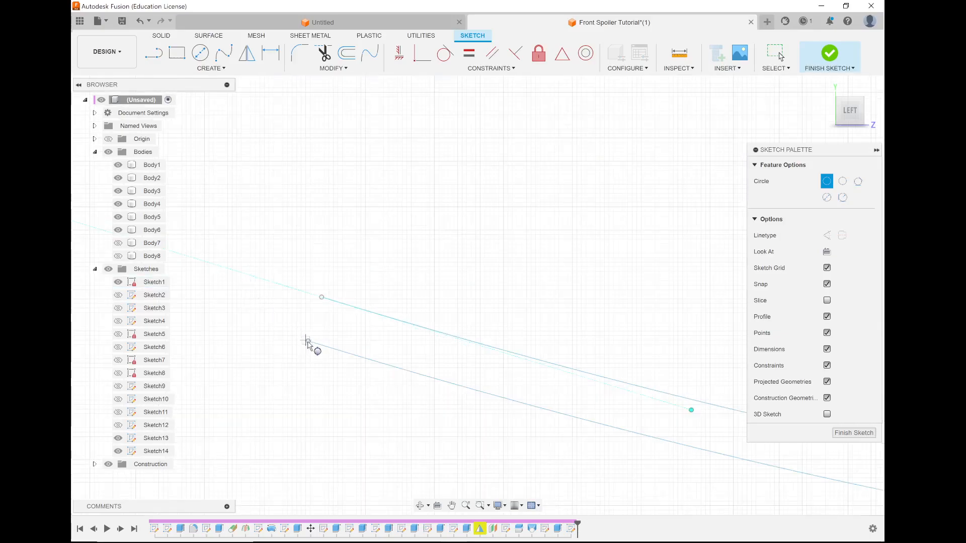
left_click(321, 297)
scroll(267, 304, "down", 8)
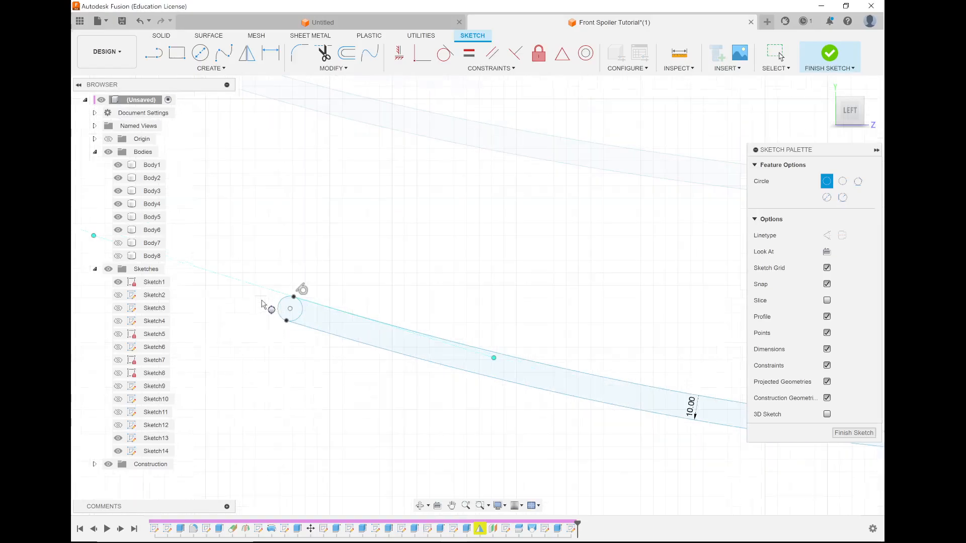
left_click(830, 53)
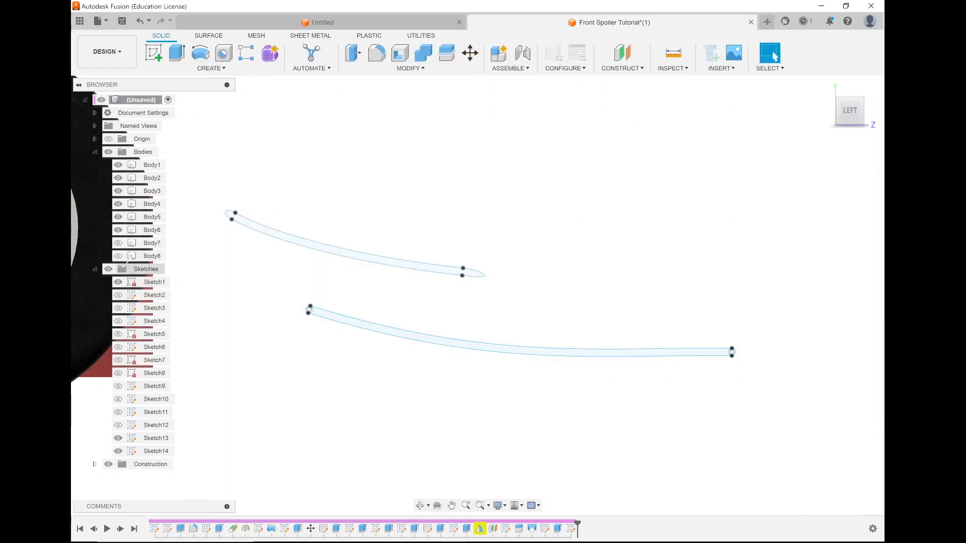
Start an Extrude with the lower curved strip and the full circles at both its ends selected as profiles.
left_click(177, 54)
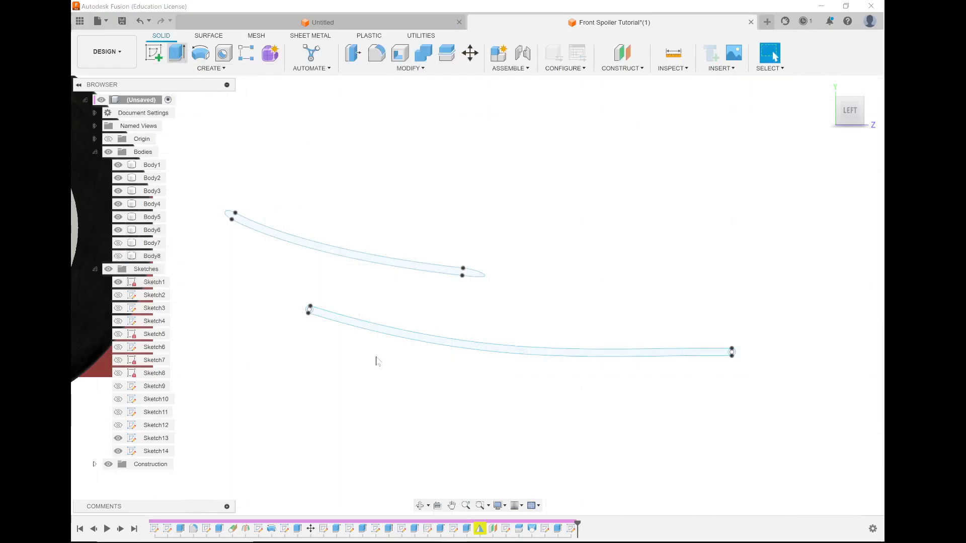
scroll(312, 312, "up", 5)
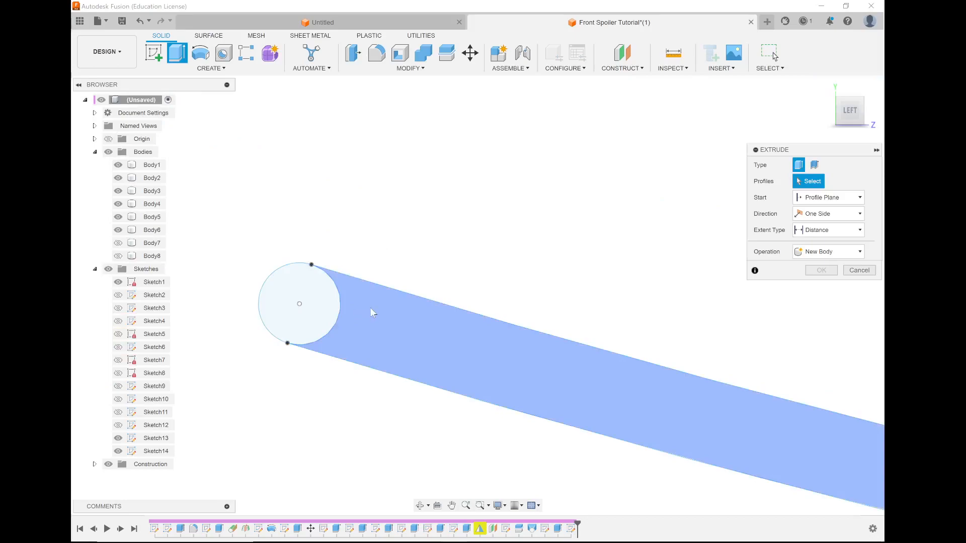
left_click(347, 297)
left_click(319, 297)
scroll(286, 376, "down", 10)
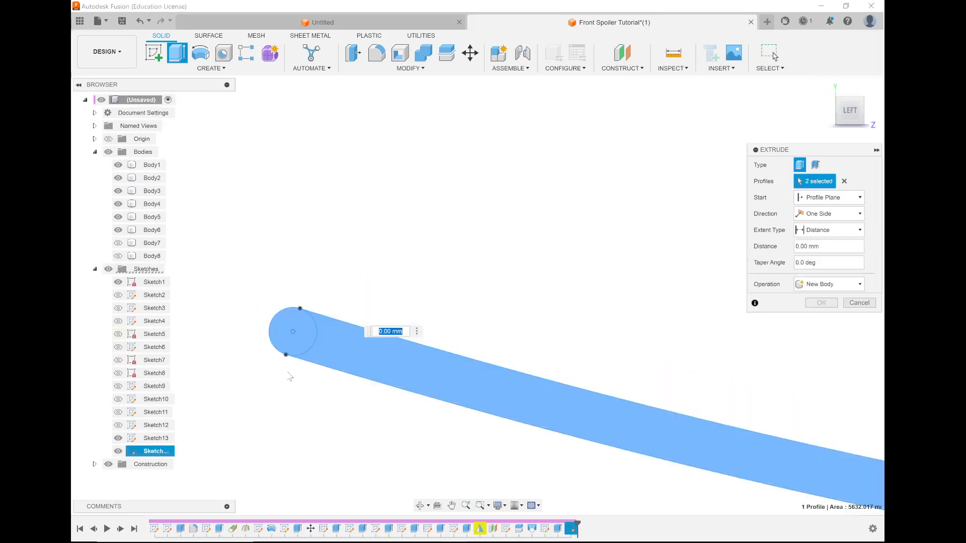
scroll(761, 393, "up", 3)
scroll(828, 426, "up", 5)
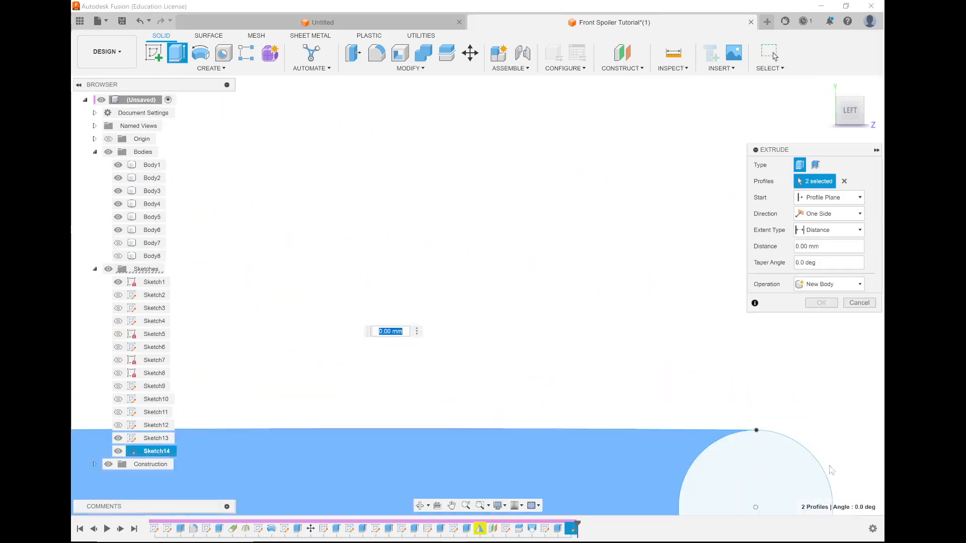
left_click(775, 465)
scroll(638, 377, "down", 6)
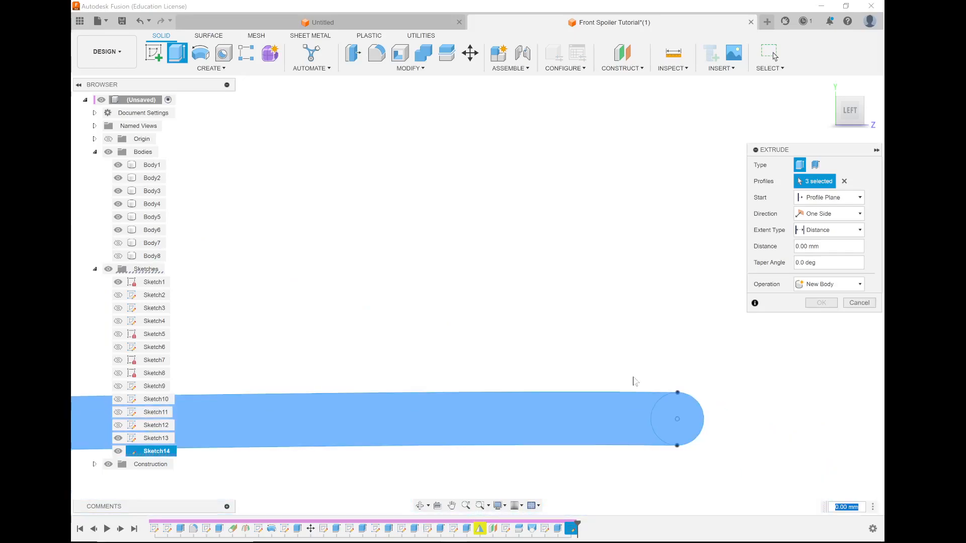
Show Body8 again and set the extrusion distance to 600 mm, level with the upper wing's outer end.
left_click(118, 256)
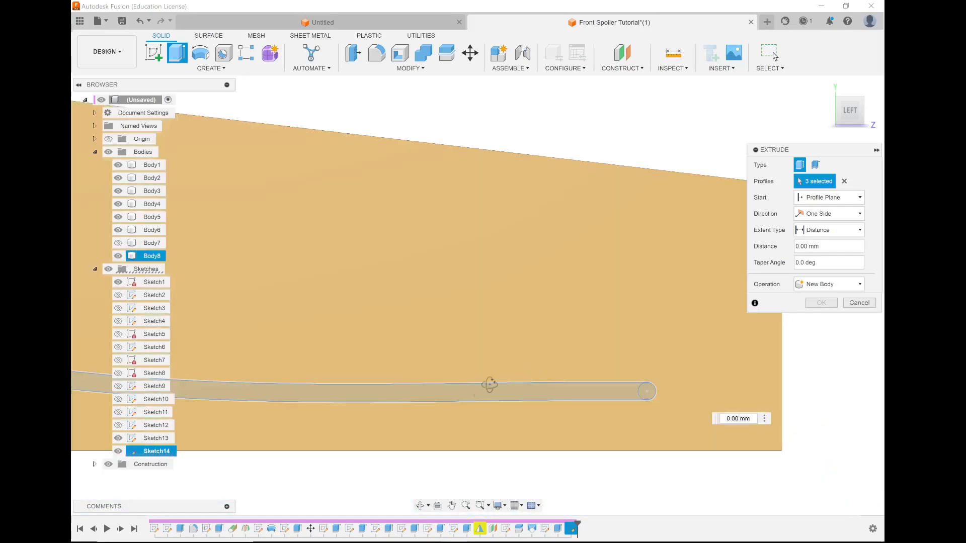
middle_click_drag(489, 385, 503, 364, "shift")
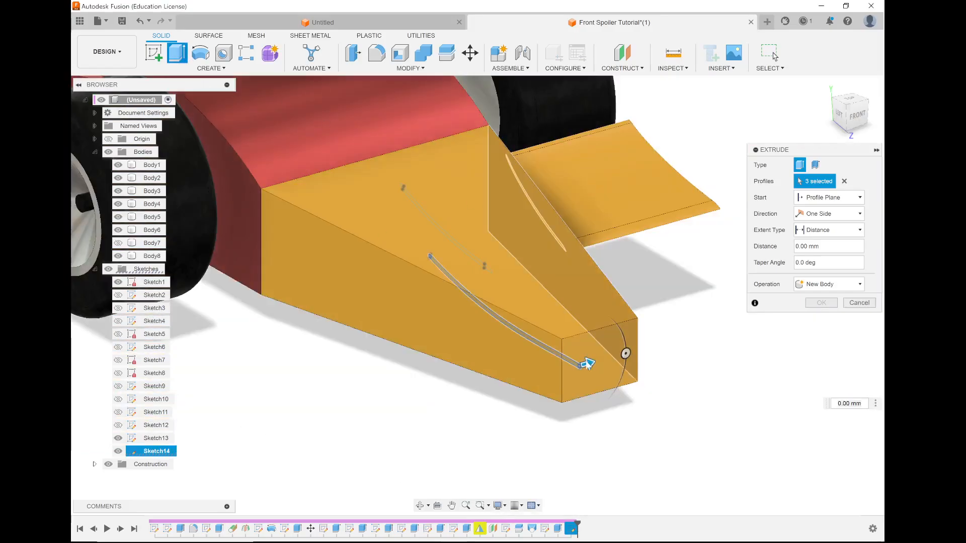
left_click_drag(587, 363, 722, 325)
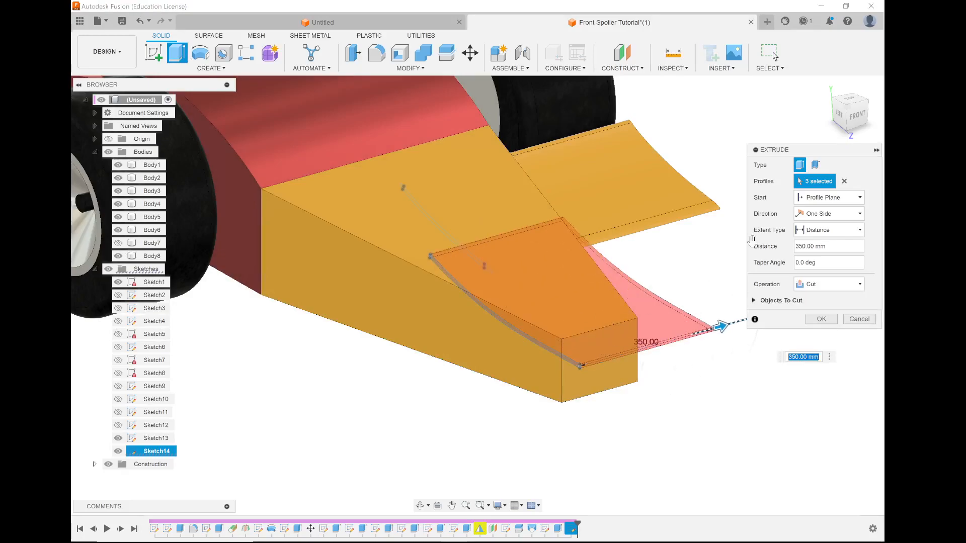
left_click(861, 118)
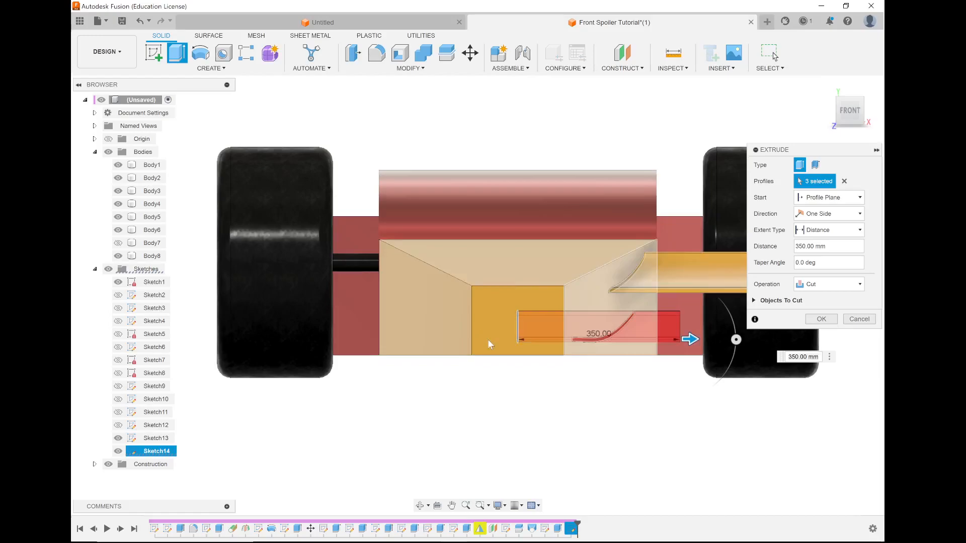
scroll(488, 340, "down", 3)
scroll(722, 290, "up", 3)
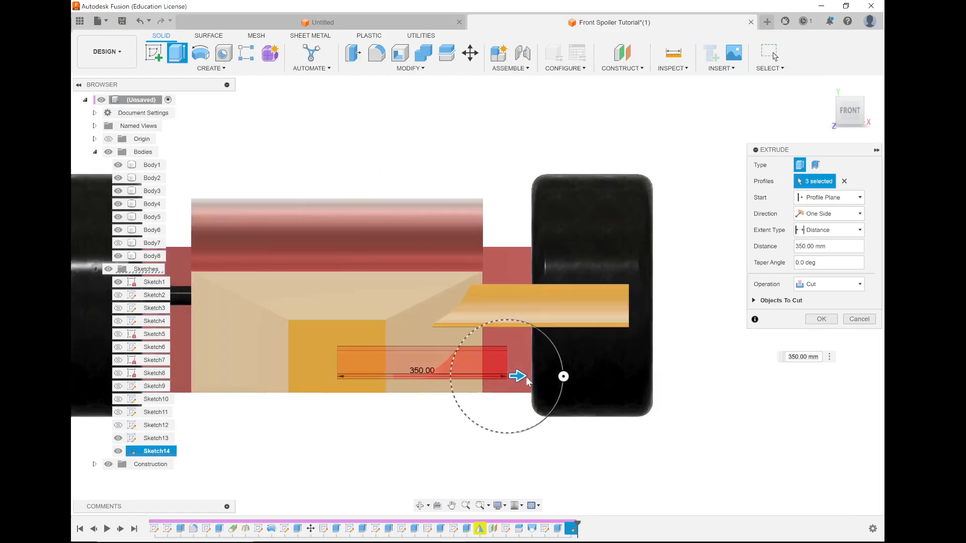
left_click_drag(555, 376, 640, 367)
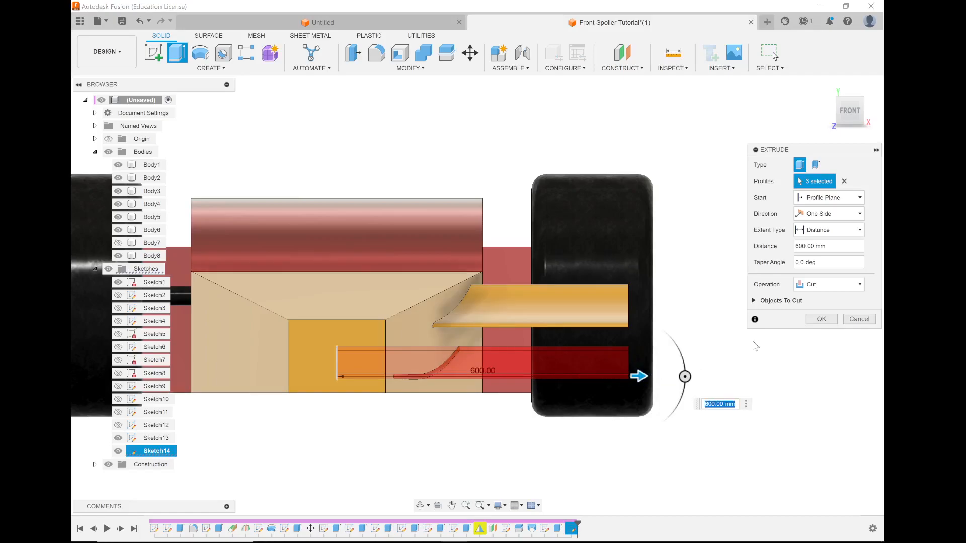
Set the lower wing extrusion's operation to Join and complete it.
middle_click_drag(559, 403, 593, 409, "shift")
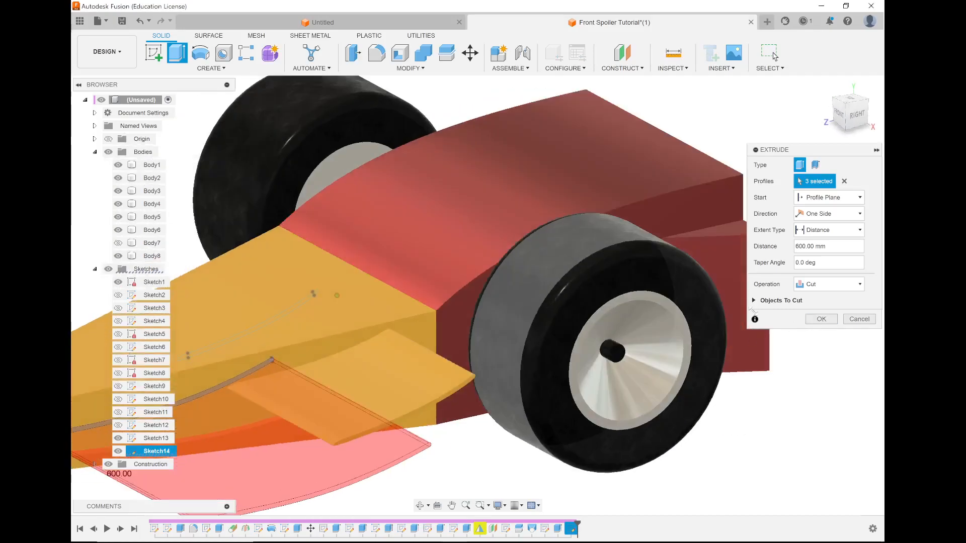
left_click(808, 282)
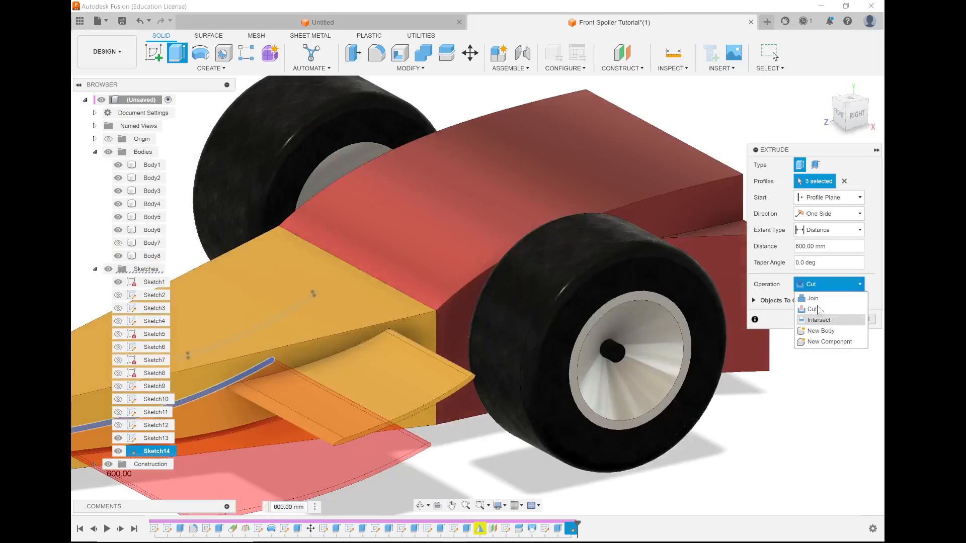
left_click(818, 305)
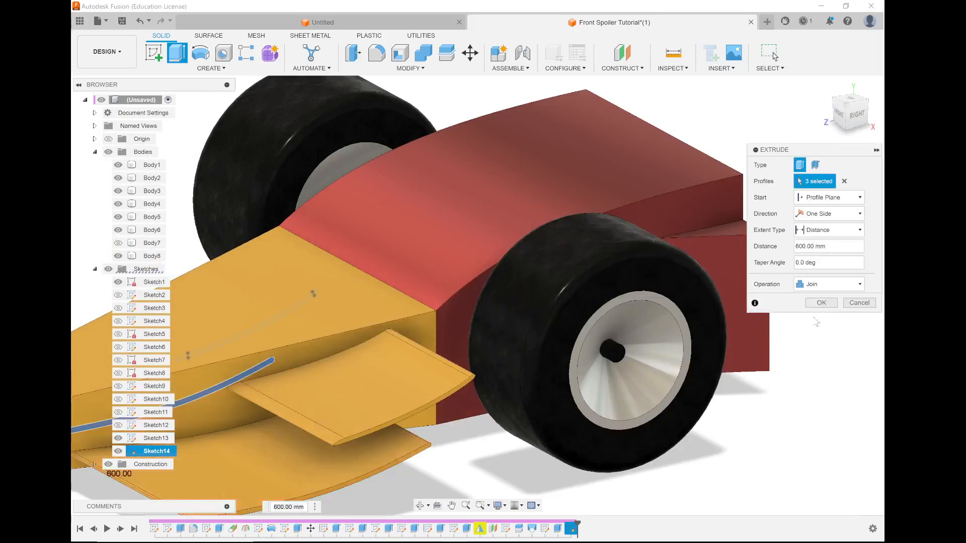
left_click(817, 303)
middle_click_drag(556, 292, 546, 309, "shift")
scroll(586, 292, "down", 4)
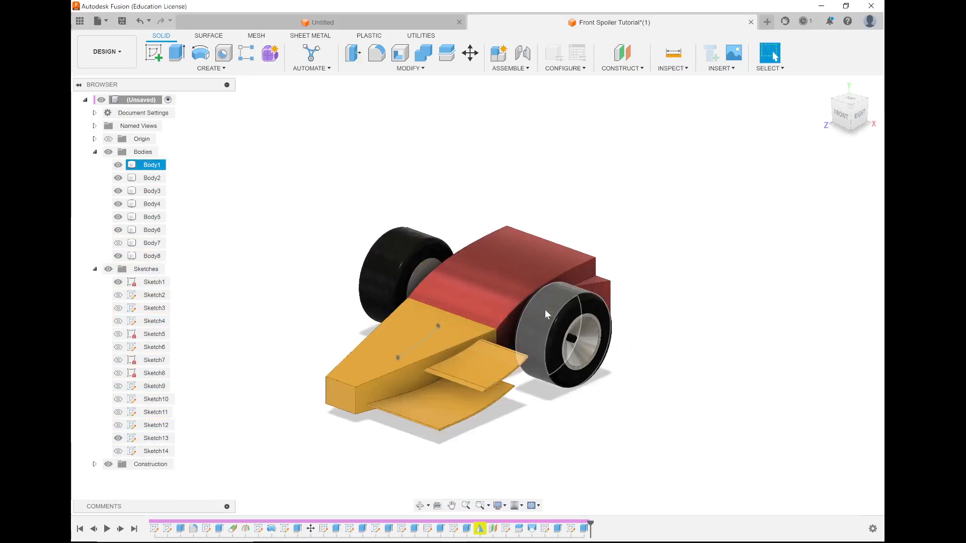
Create a new sketch on the narrow outer end face of the upper wing.
left_click(438, 390)
scroll(437, 392, "up", 3)
left_click(530, 433)
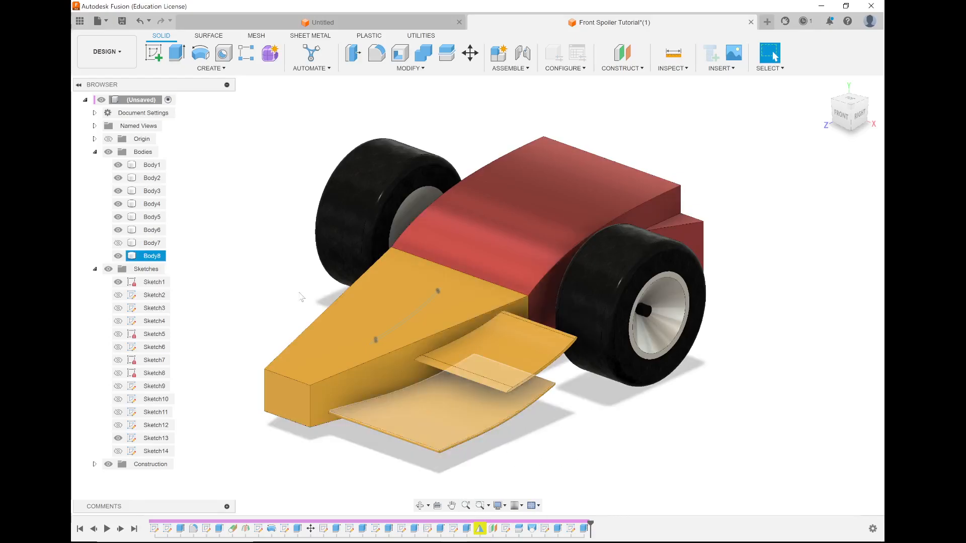
left_click(155, 56)
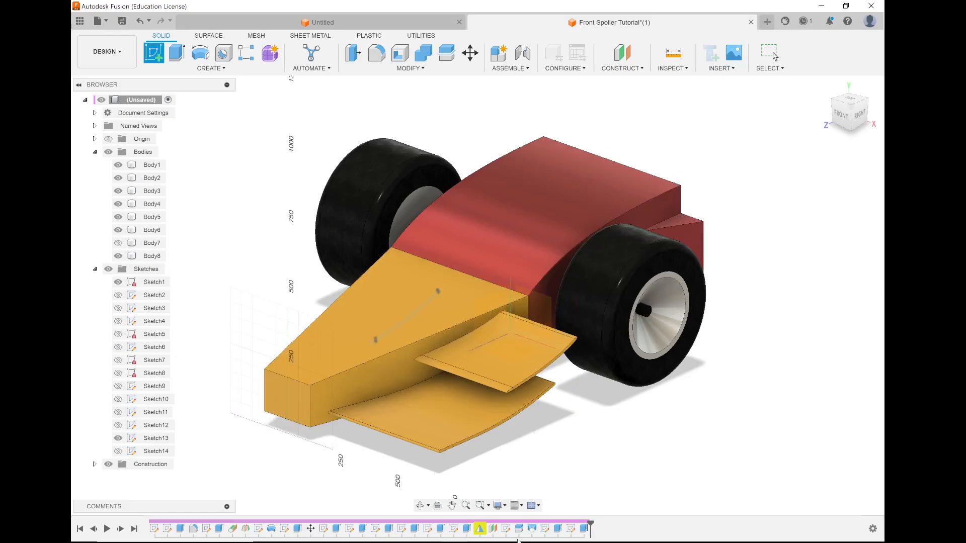
scroll(513, 347, "up", 5)
scroll(505, 338, "up", 3)
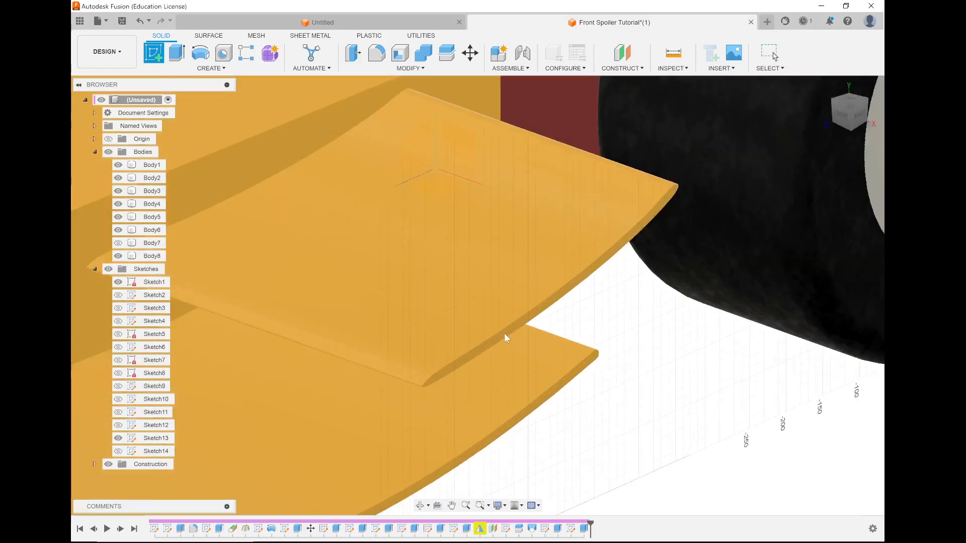
scroll(505, 331, "up", 2)
scroll(480, 384, "down", 10)
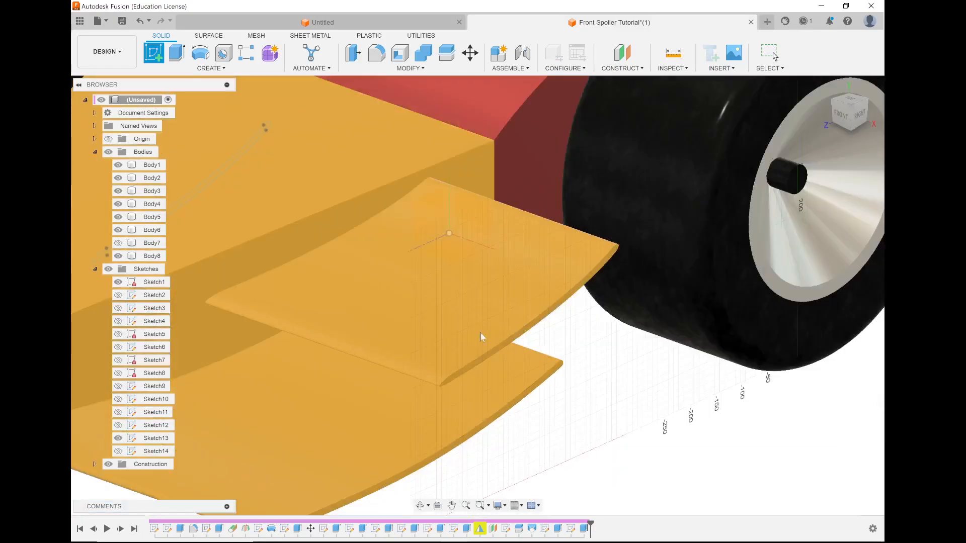
scroll(470, 337, "up", 5)
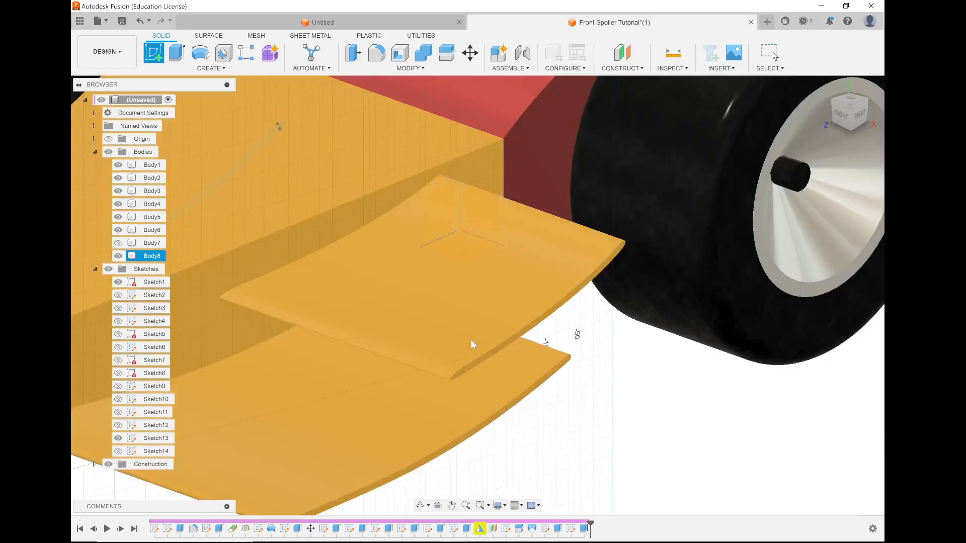
scroll(477, 355, "up", 1)
left_click(478, 360)
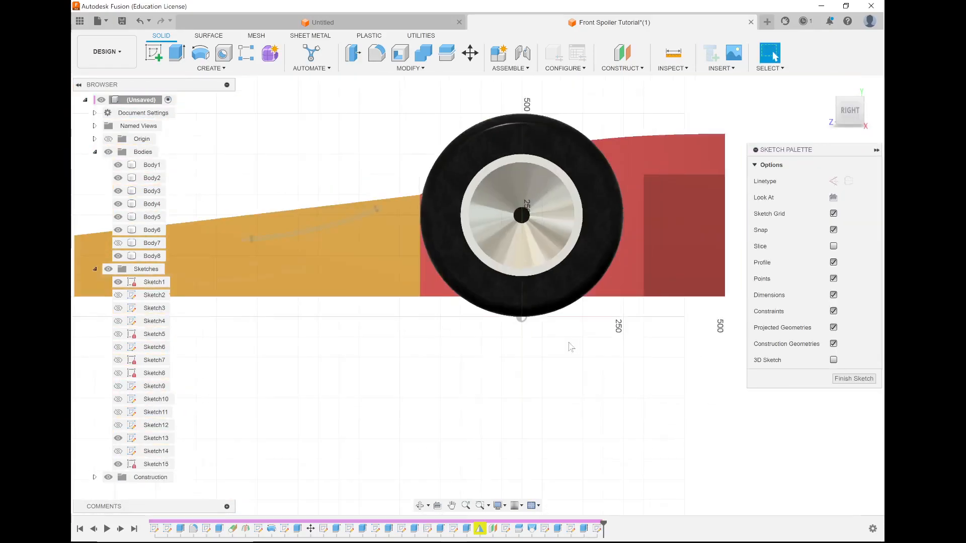
scroll(241, 216, "up", 6)
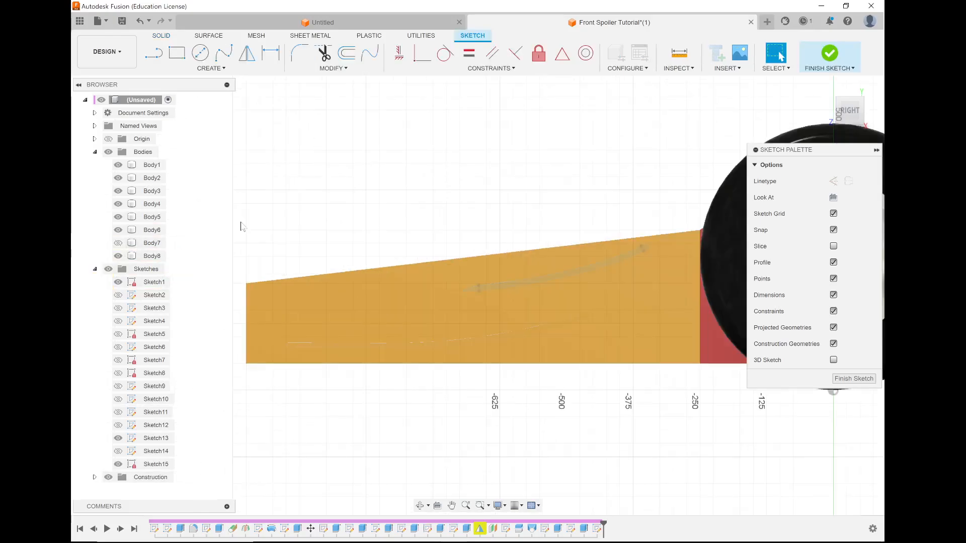
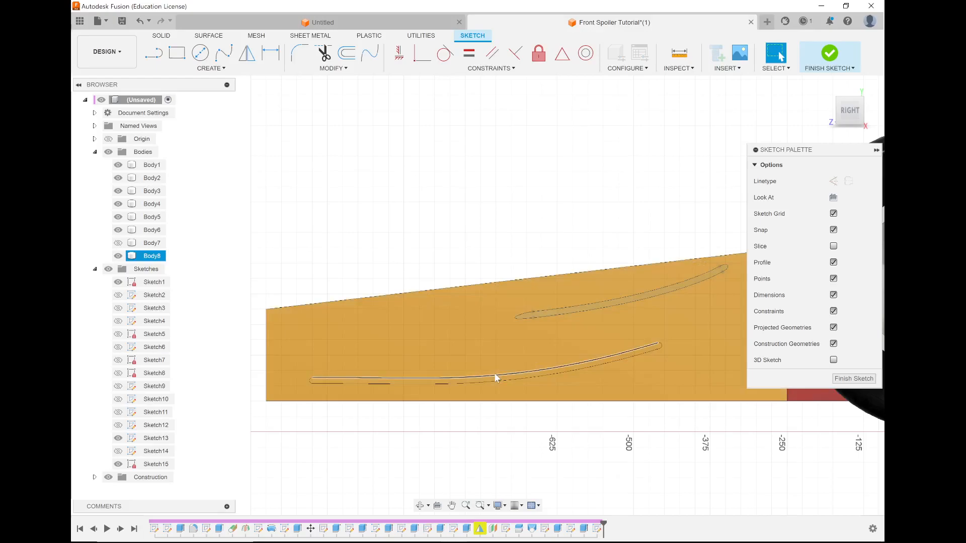
Project the nose's side face, including both wing outlines, into the sketch and hide Body8.
left_click(224, 70)
mouse_move(197, 238)
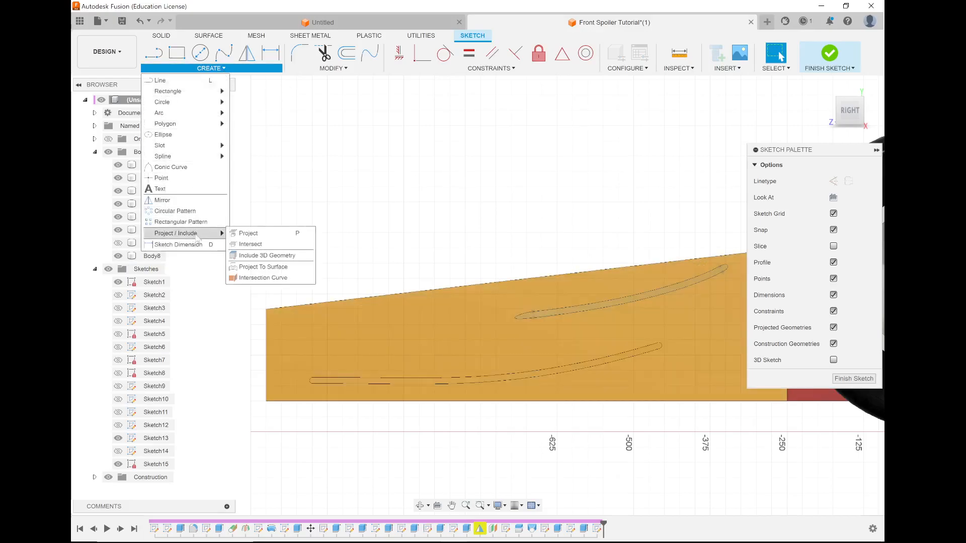
left_click(266, 234)
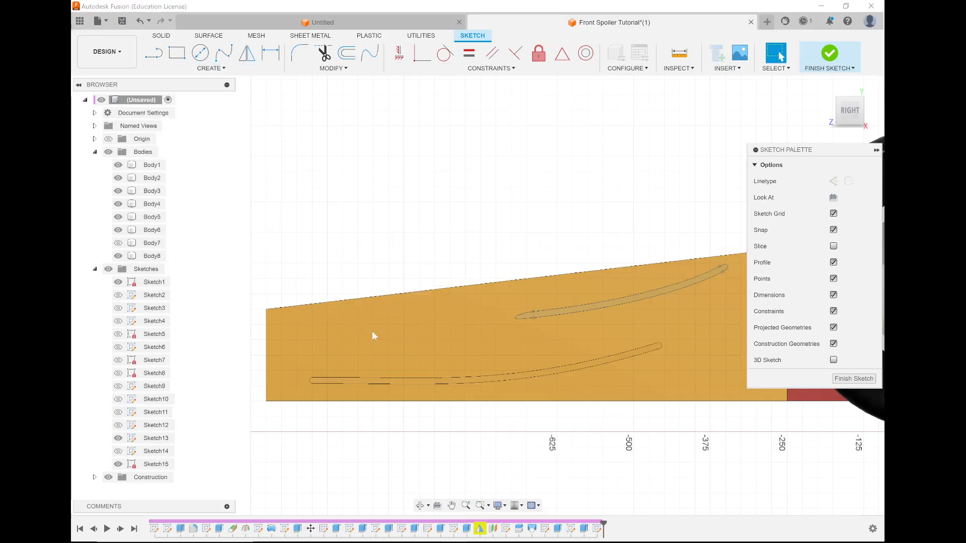
left_click(403, 338)
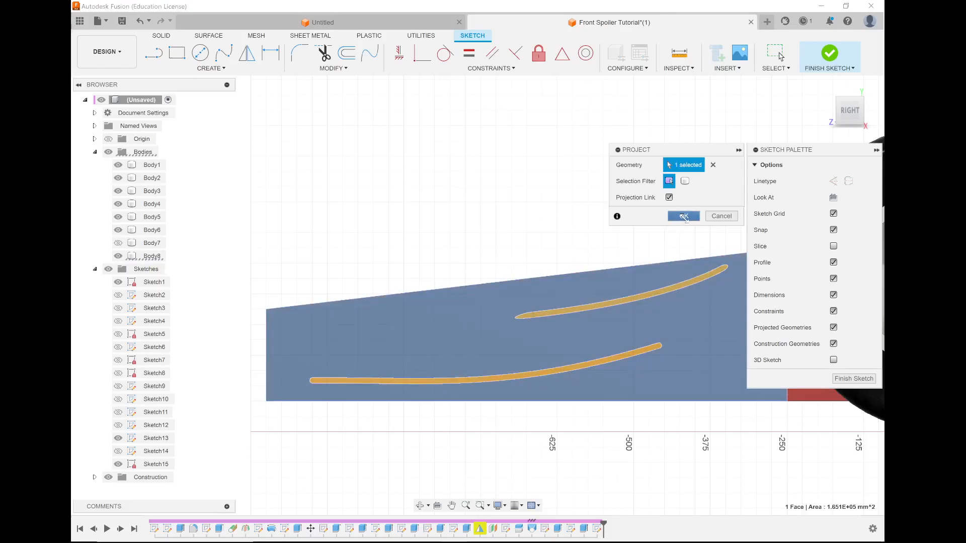
left_click(684, 217)
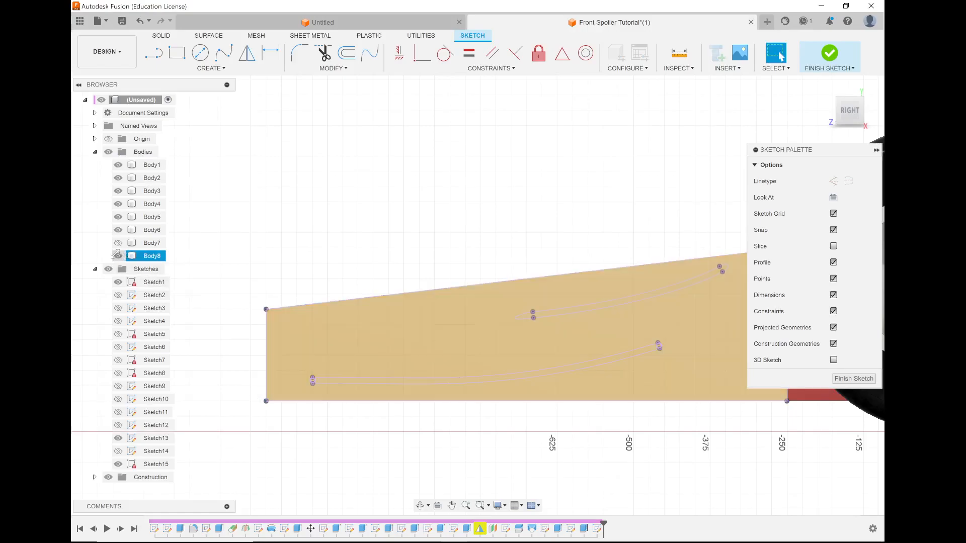
left_click(117, 256)
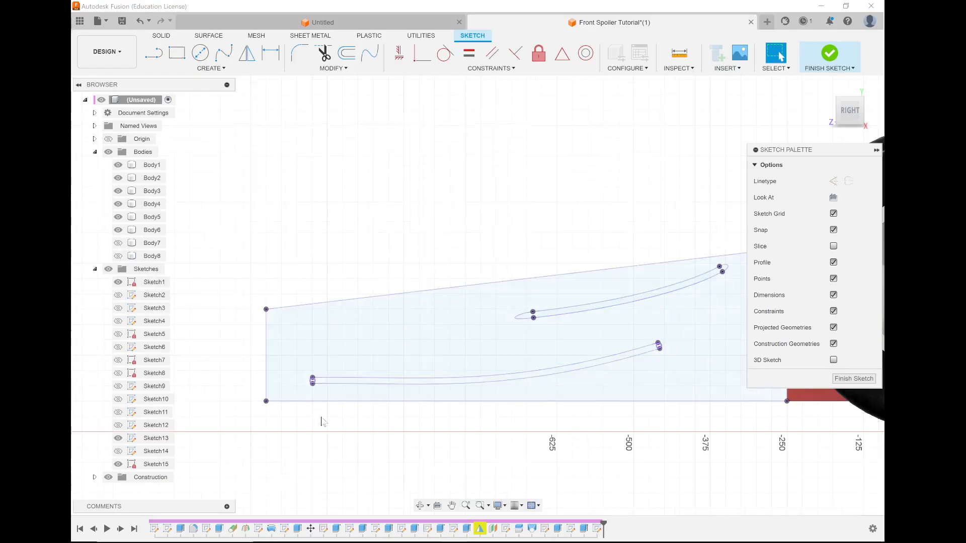
Draw a horizontal line about 480 mm long beneath the lower wing outline, just above the nose's bottom edge.
scroll(320, 419, "down", 3)
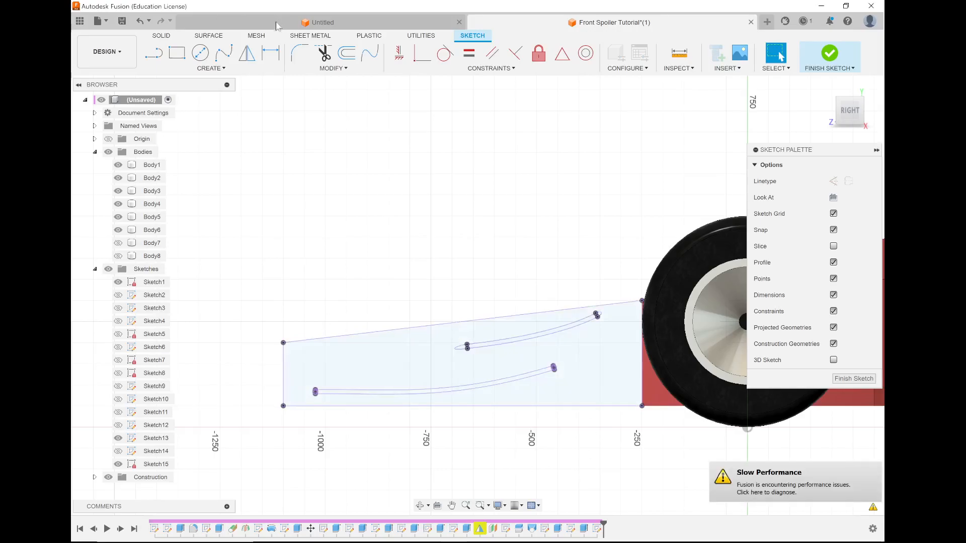
left_click(160, 57)
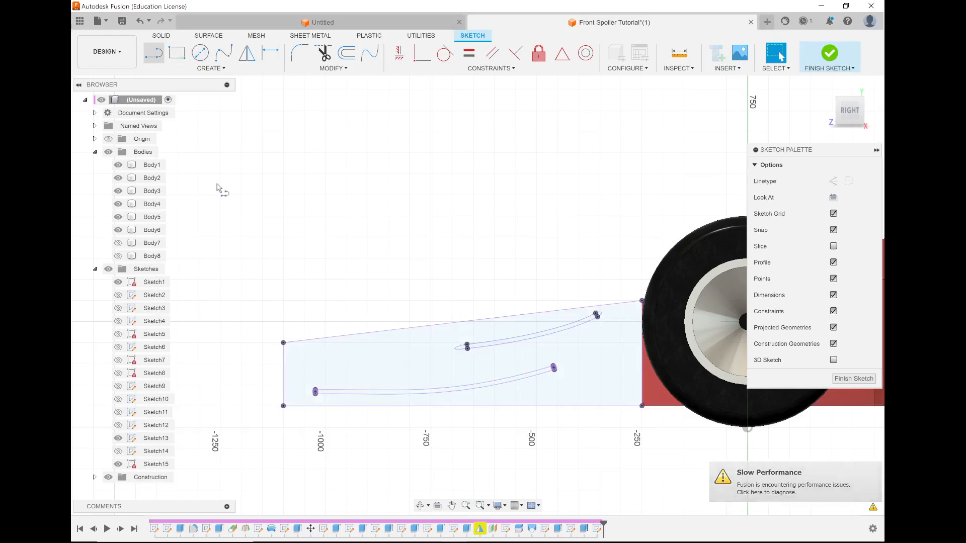
scroll(370, 410, "up", 2)
scroll(291, 409, "up", 2)
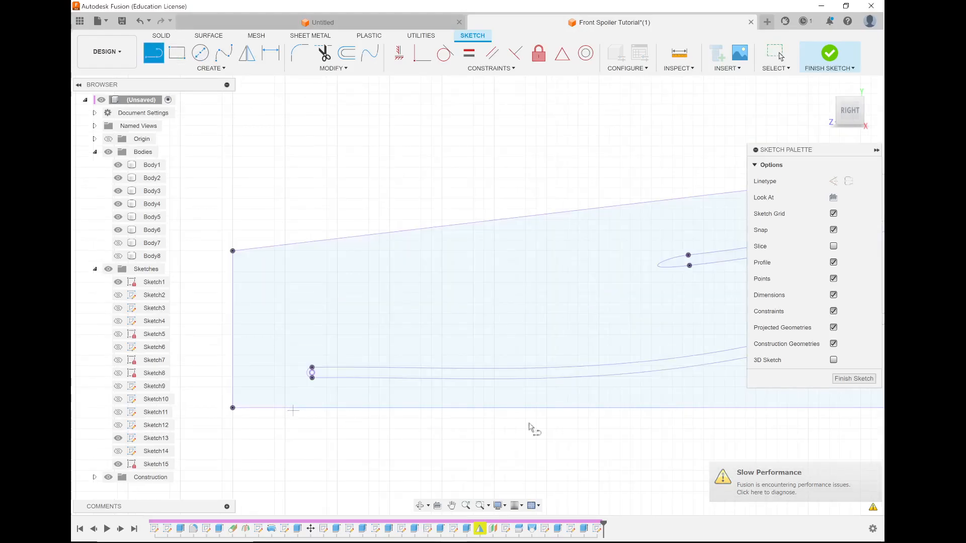
left_click(286, 400)
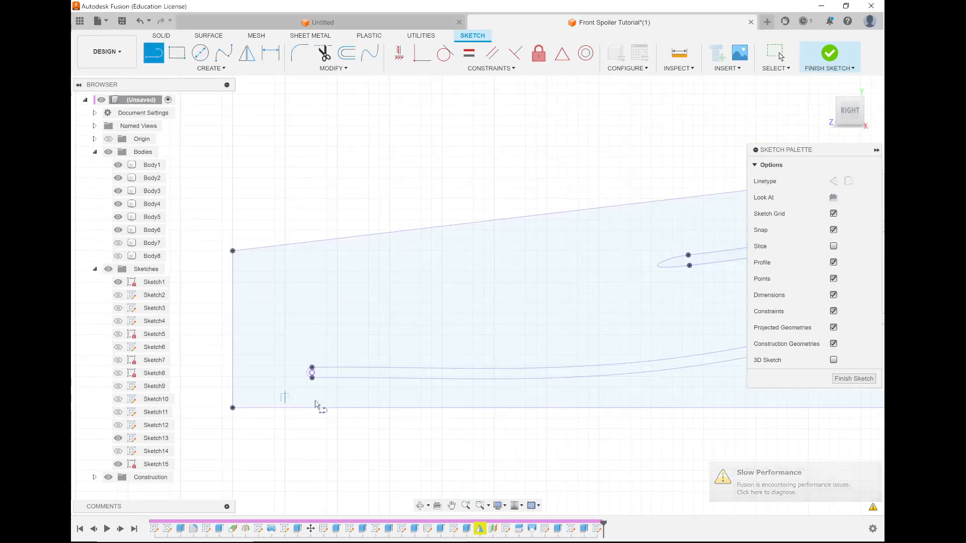
scroll(378, 408, "down", 3)
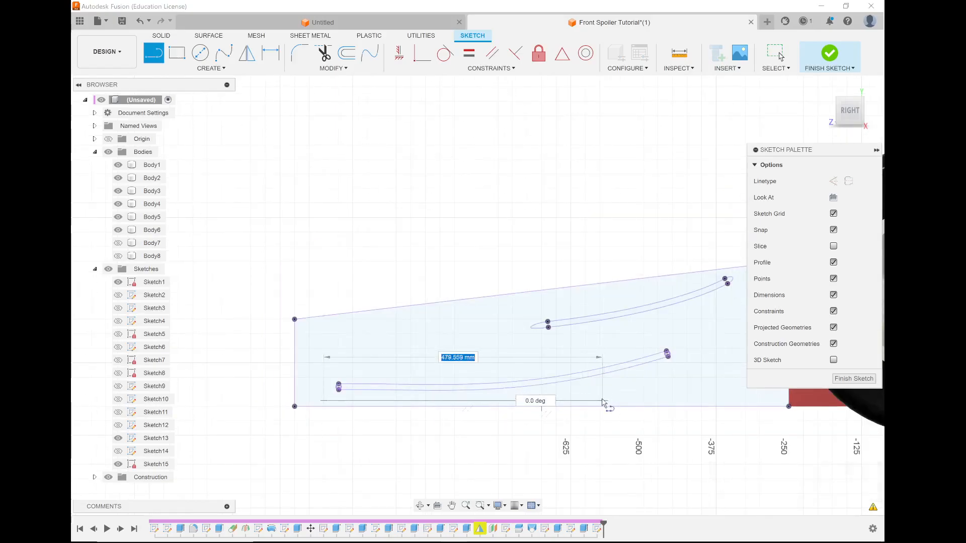
left_click(603, 401)
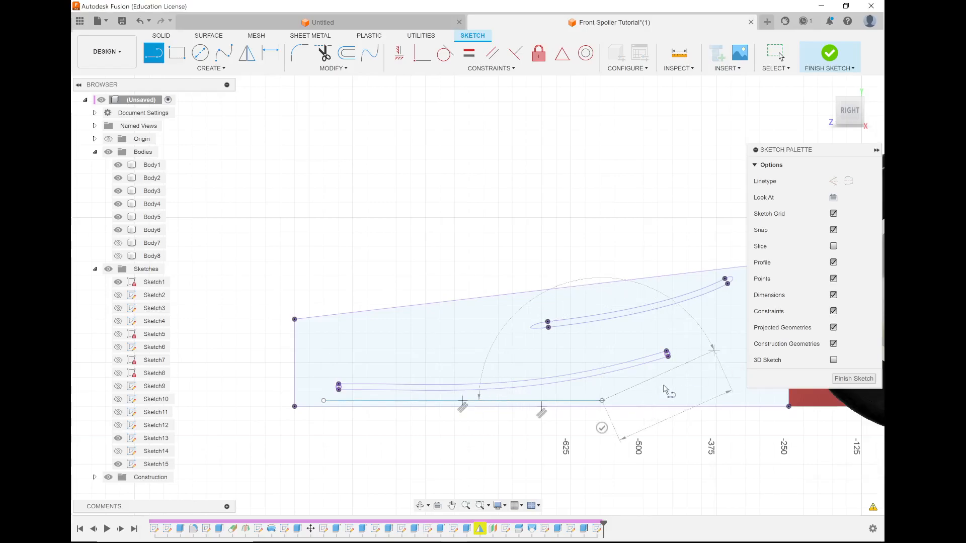
Continue the outline around the wings' rear tips with two rising sloped lines, a short vertical line and a horizontal line above the upper wing.
scroll(704, 352, "down", 3)
scroll(720, 321, "up", 4)
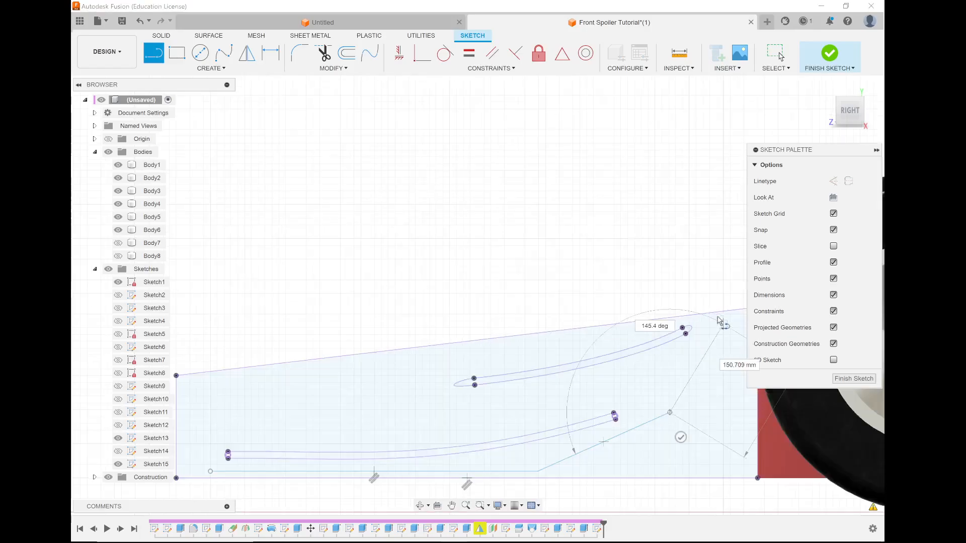
left_click(715, 351)
left_click(717, 323)
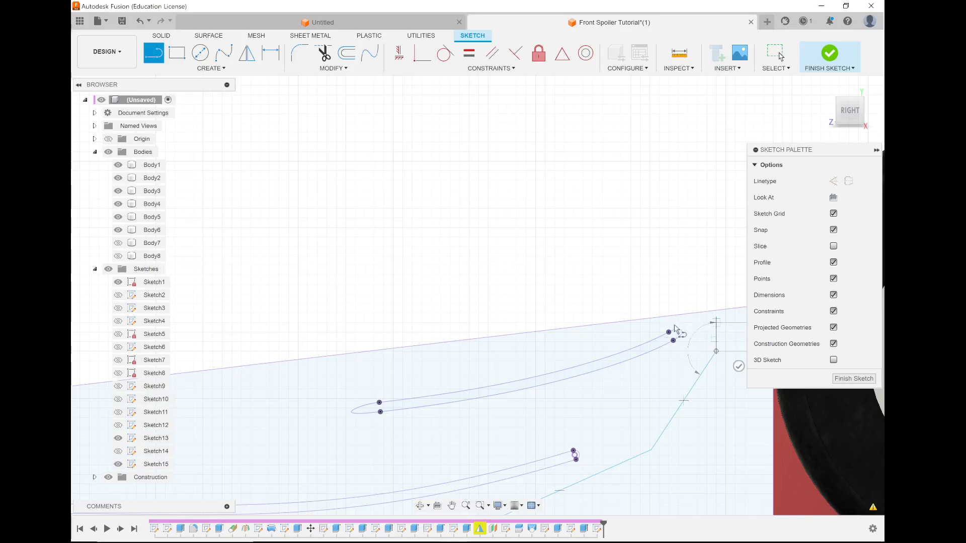
left_click(630, 323)
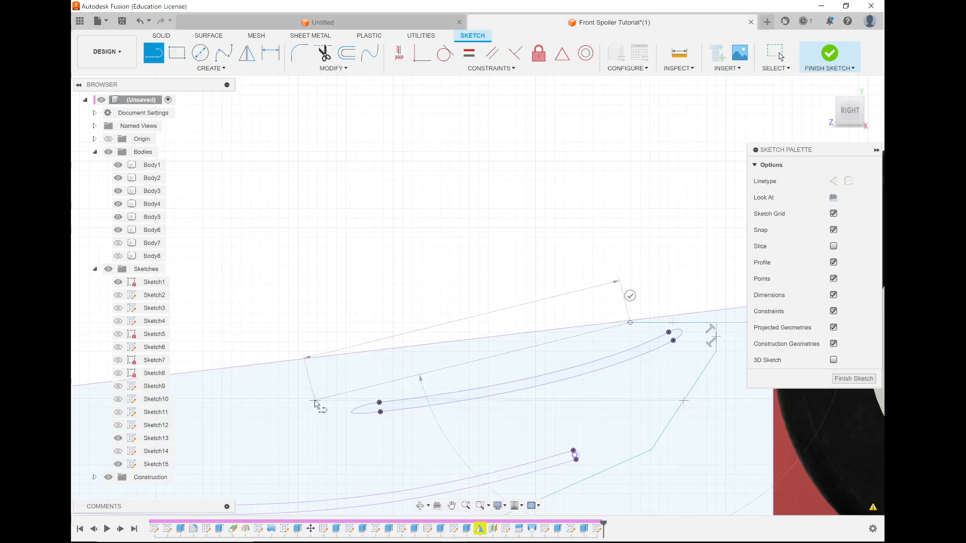
Close the end-plate outline with a long line sloping down to the front and a vertical line to the start point, finishing the sketch.
scroll(395, 324, "down", 3)
scroll(272, 391, "up", 5)
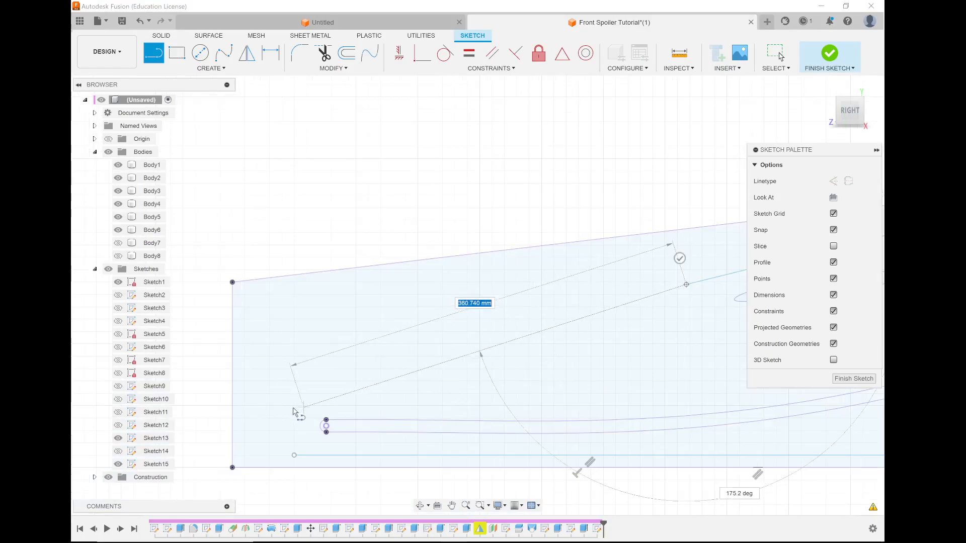
left_click(294, 406)
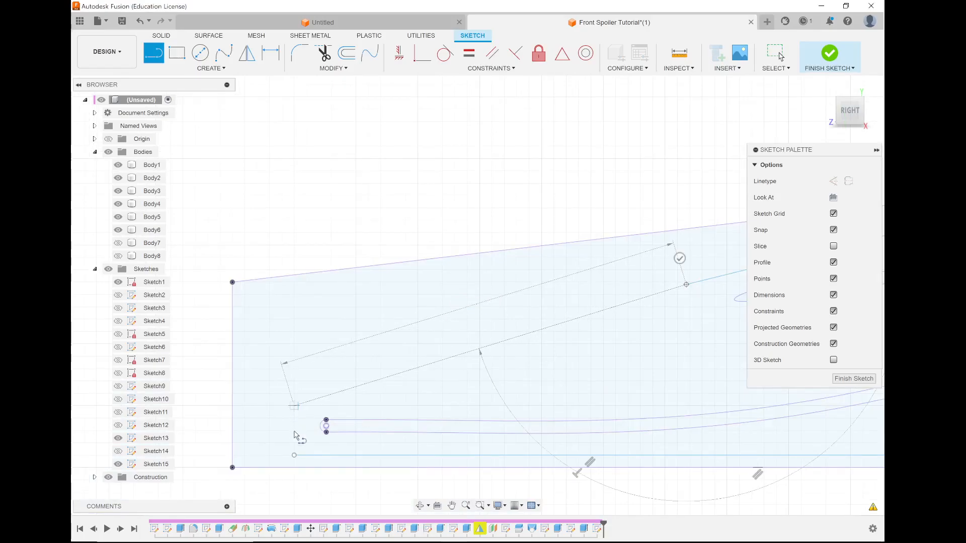
left_click(295, 456)
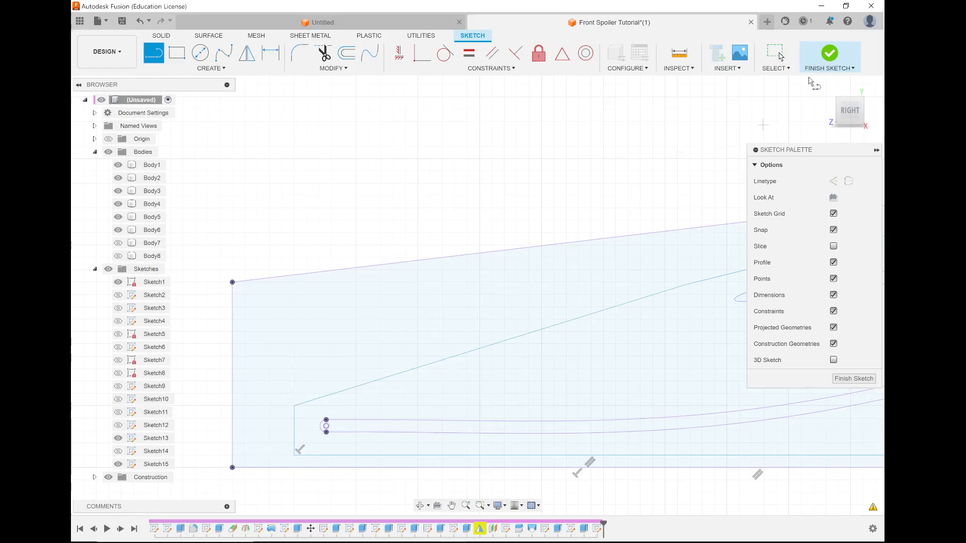
left_click(829, 54)
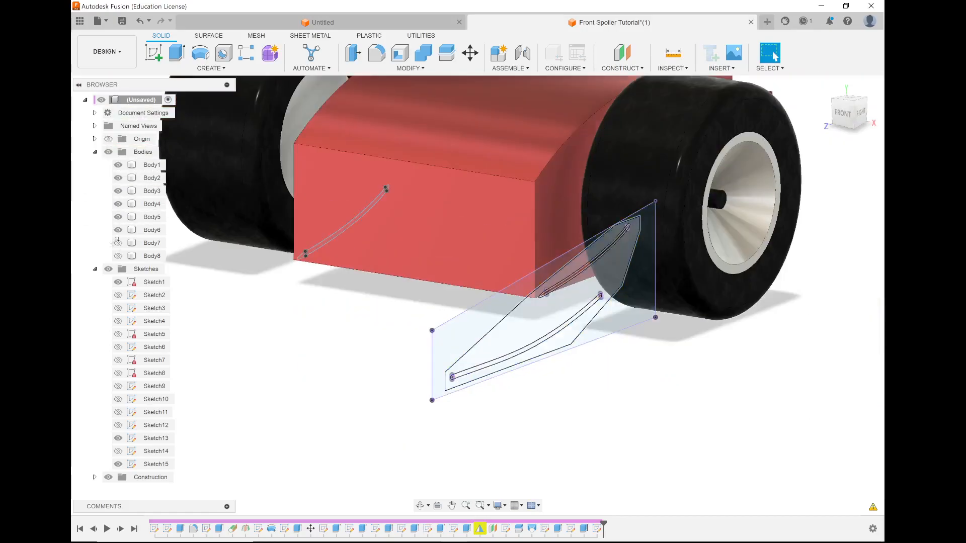
Show Body8 and Body7 again and start an Extrude with the end-plate area around the wings as profile.
left_click(117, 256)
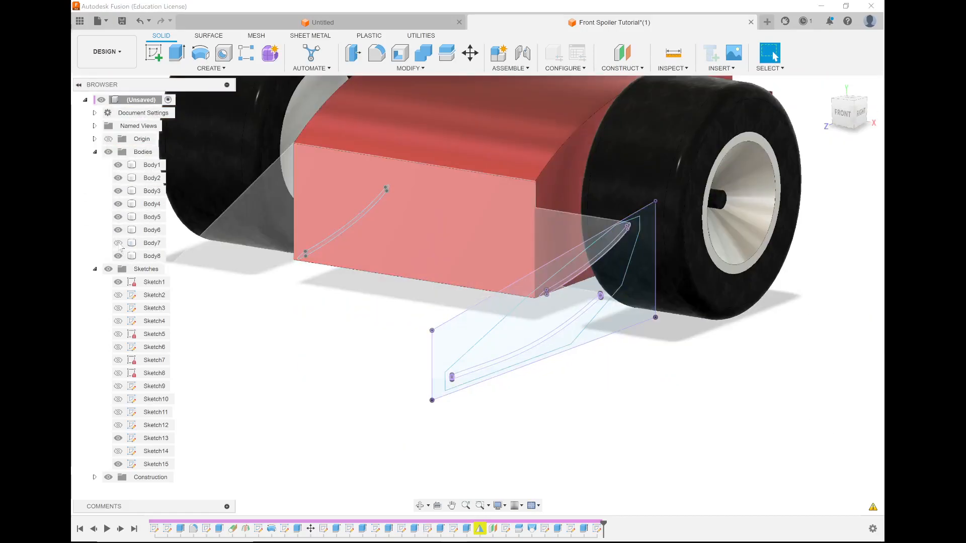
left_click(118, 243)
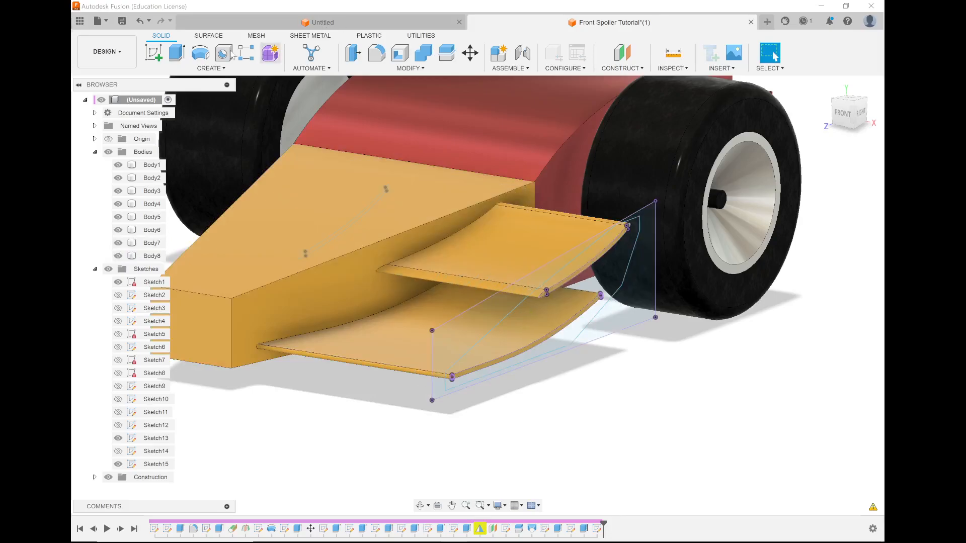
left_click(176, 52)
left_click(576, 319)
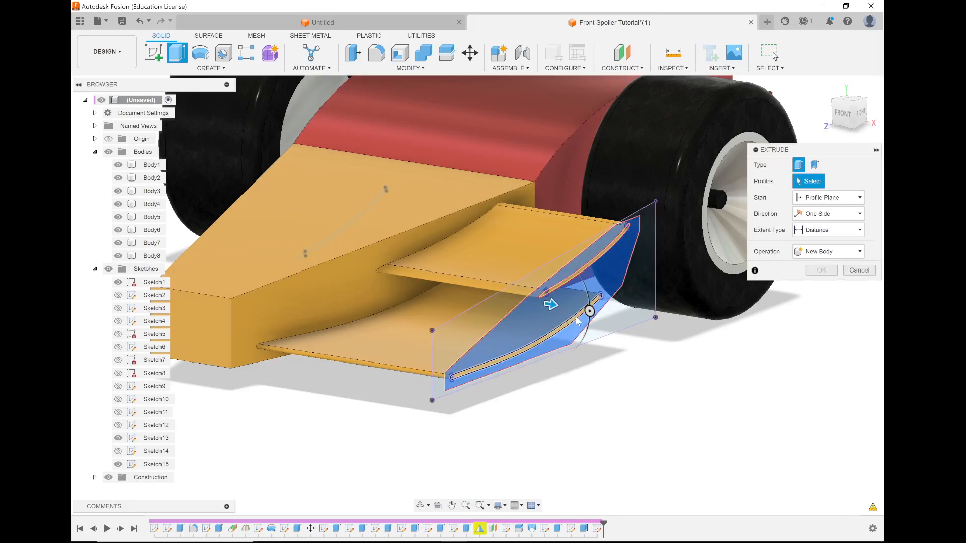
Add the end profiles of the two wings to the end-plate extrusion's selection.
scroll(569, 325, "up", 6)
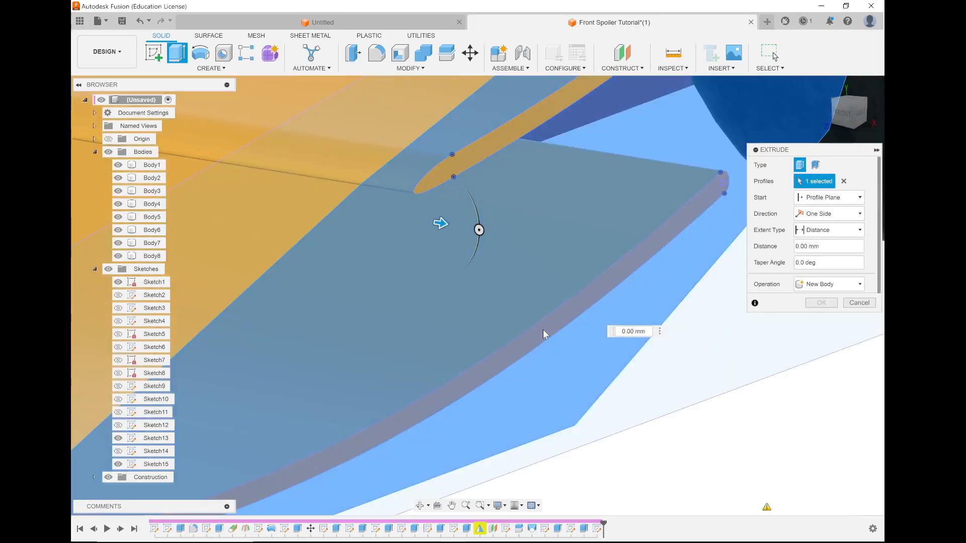
left_click(542, 330)
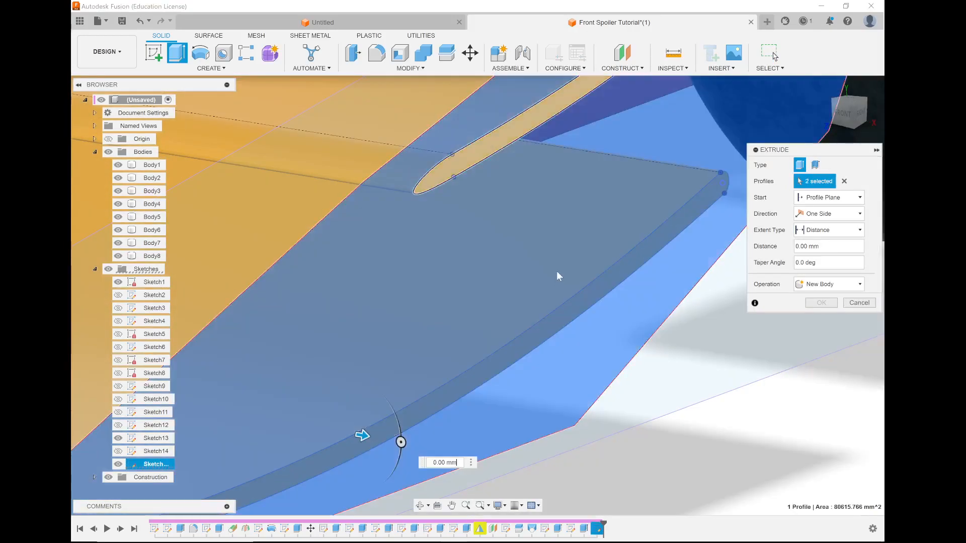
scroll(559, 276, "down", 3)
middle_click_drag(558, 280, 581, 179, "shift")
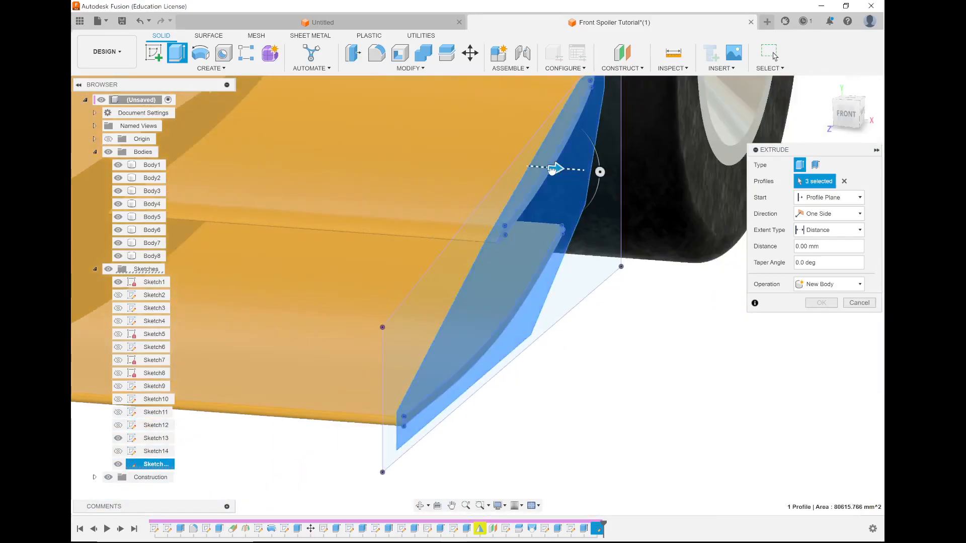
Set the end-plate extrusion's distance to -10 mm and its operation to Join.
left_click_drag(543, 171, 530, 173)
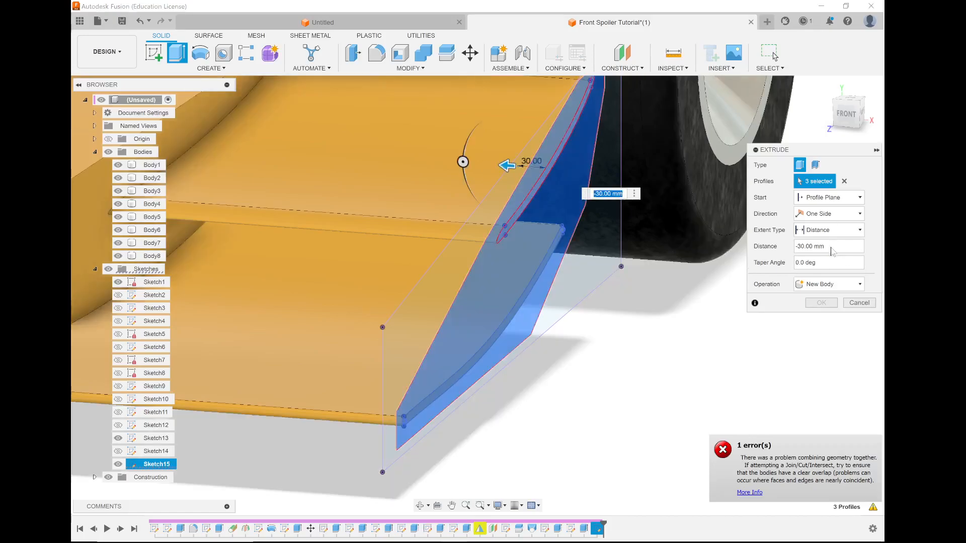
left_click_drag(830, 247, 763, 247)
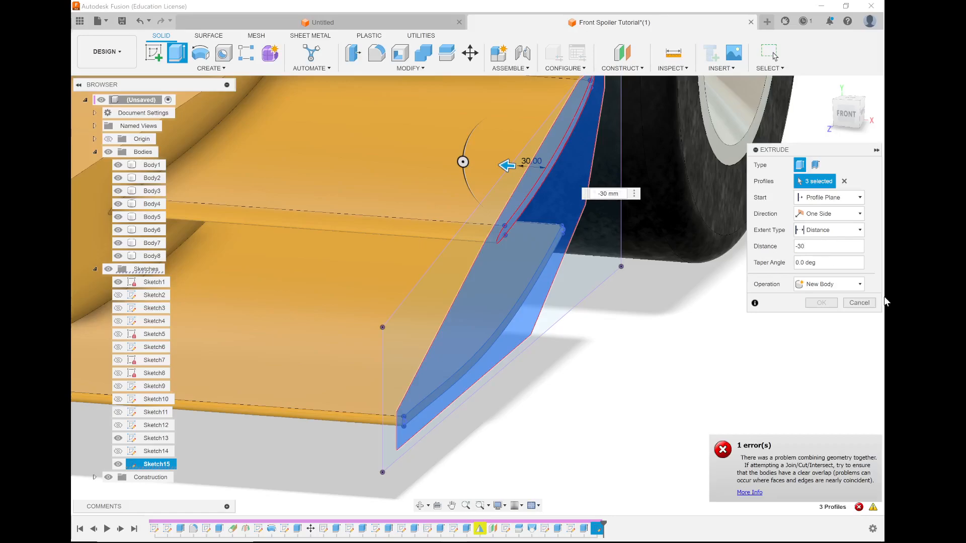
left_click_drag(805, 246, 788, 250)
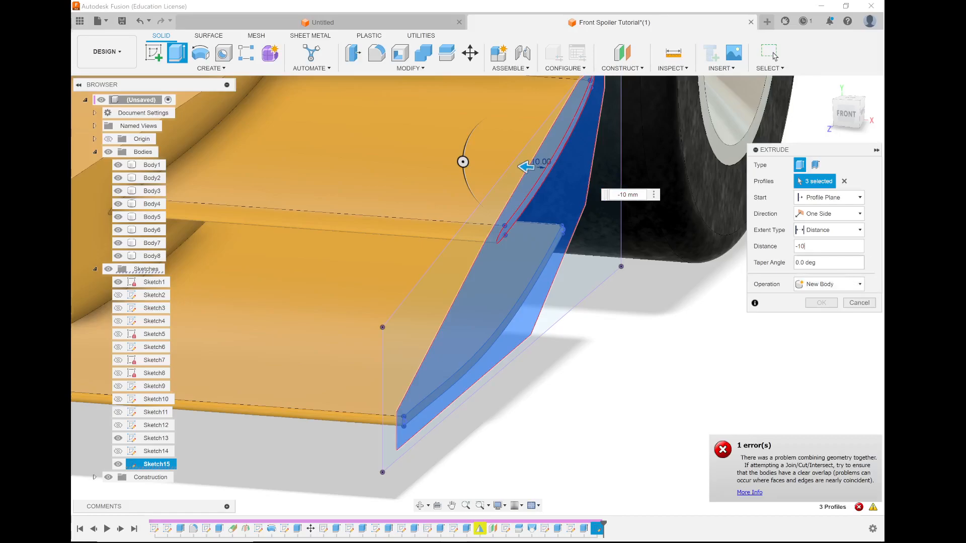
left_click(847, 285)
left_click(824, 298)
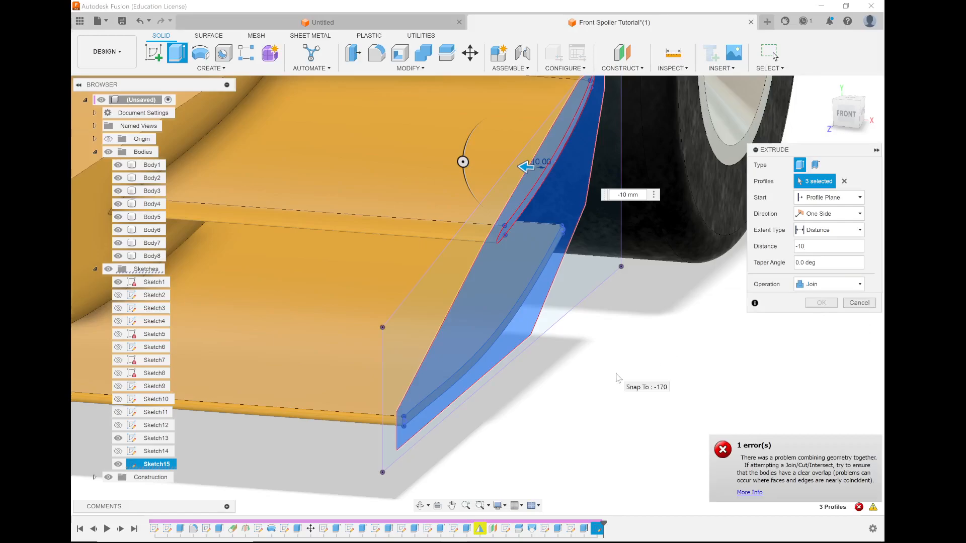
Clear the selected profiles, reselect only the end-plate area around the wing ends, and complete the extrusion.
scroll(624, 378, "down", 3)
middle_click_drag(637, 282, 600, 284, "shift")
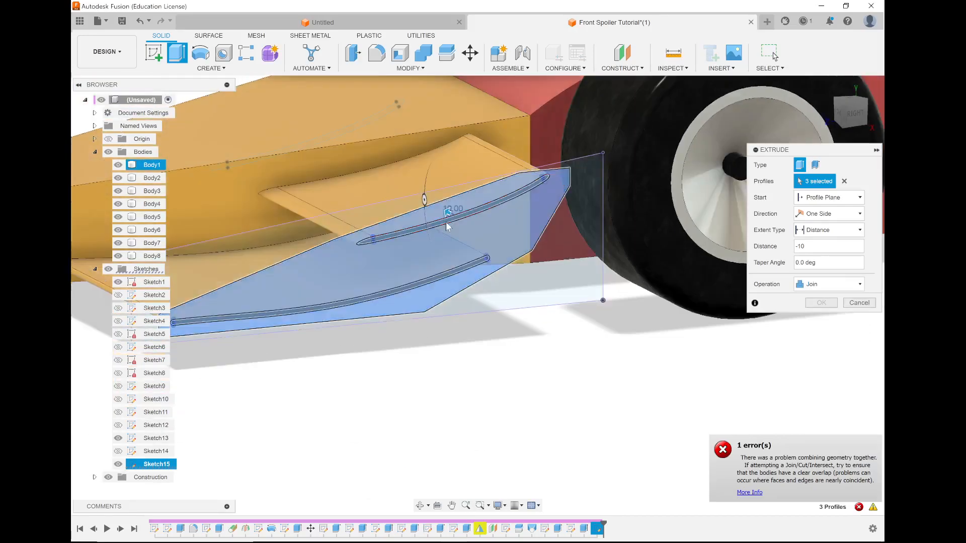
left_click(844, 181)
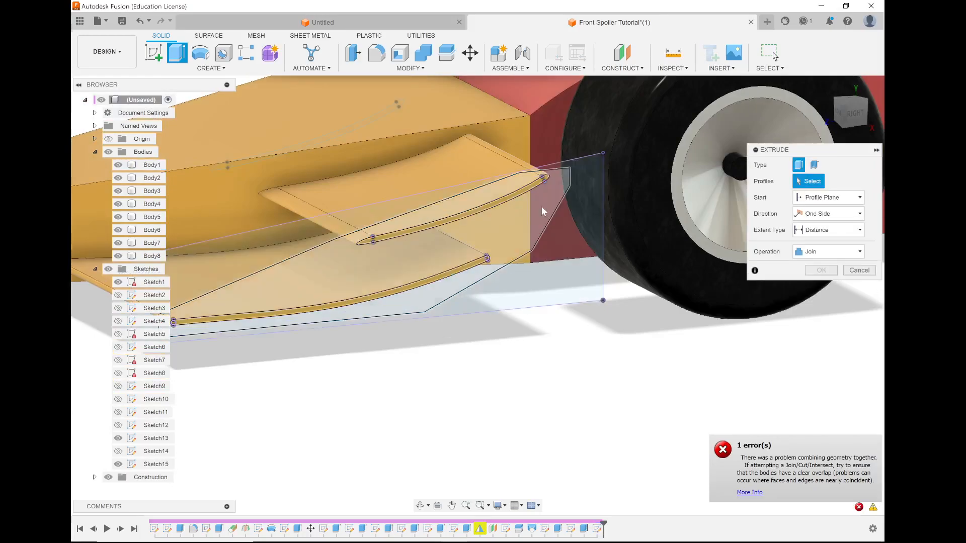
left_click(357, 249)
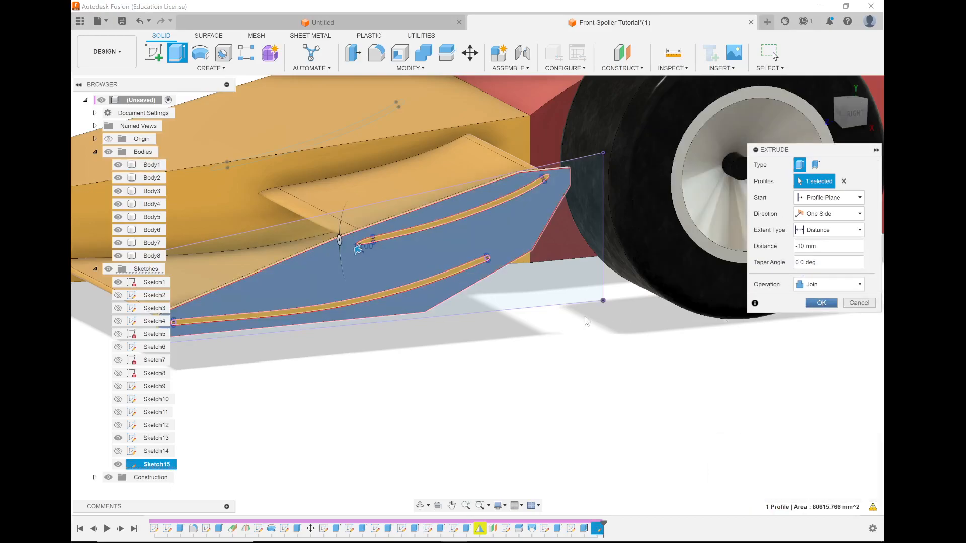
key("Return")
middle_click_drag(486, 306, 481, 329, "shift")
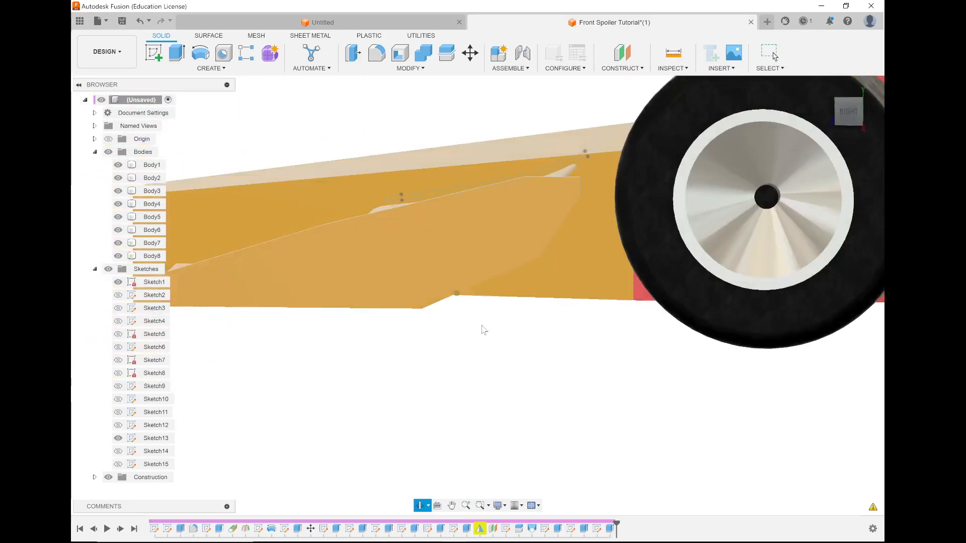
scroll(483, 330, "down", 5)
scroll(486, 327, "up", 3)
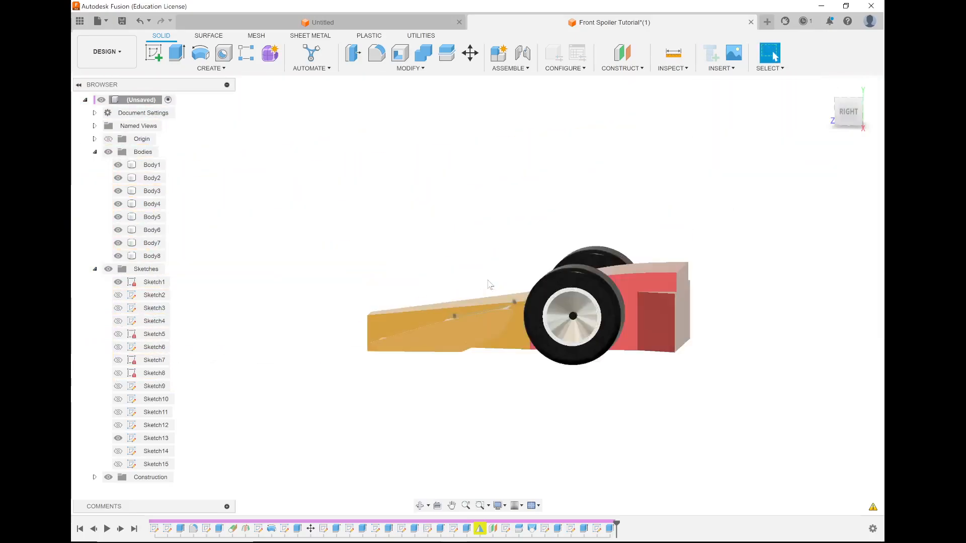
middle_click_drag(498, 282, 556, 355, "shift")
left_click(556, 355)
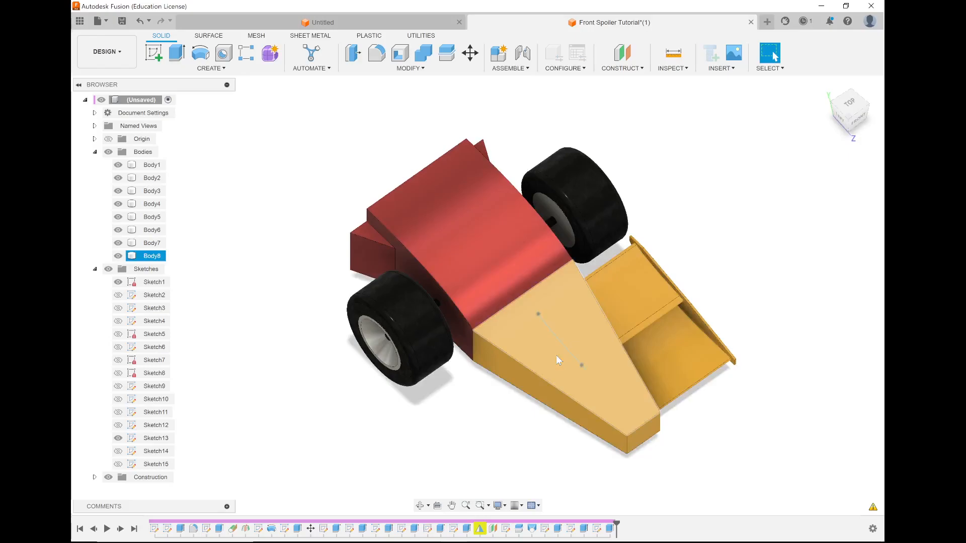
key("Escape")
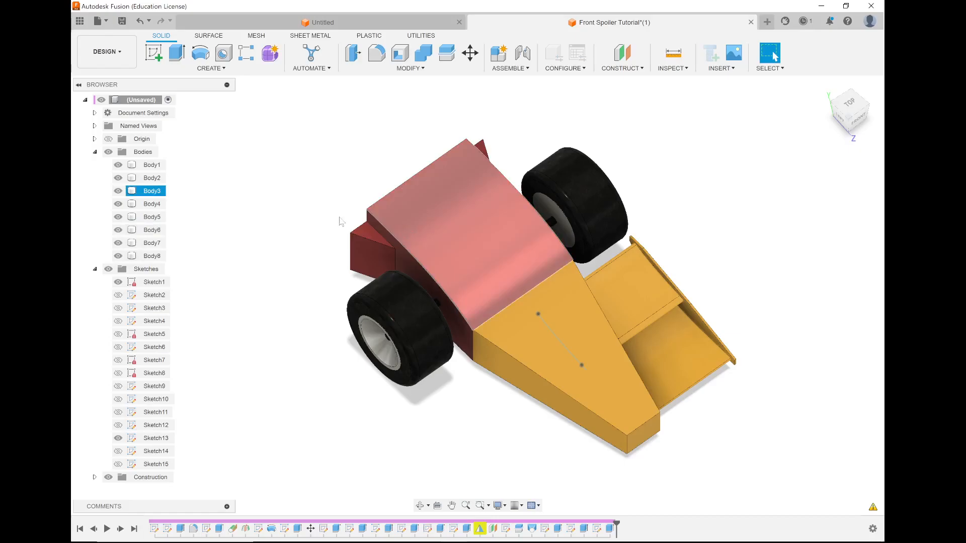
Hide Body1 through Body6 so only Body7 and the nose with its spoiler stay visible.
left_click(118, 191)
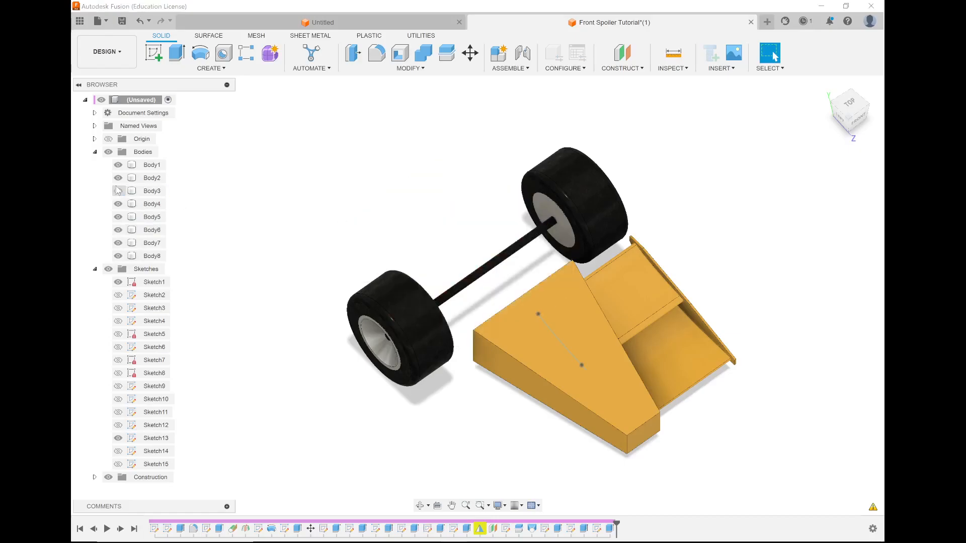
left_click(118, 177)
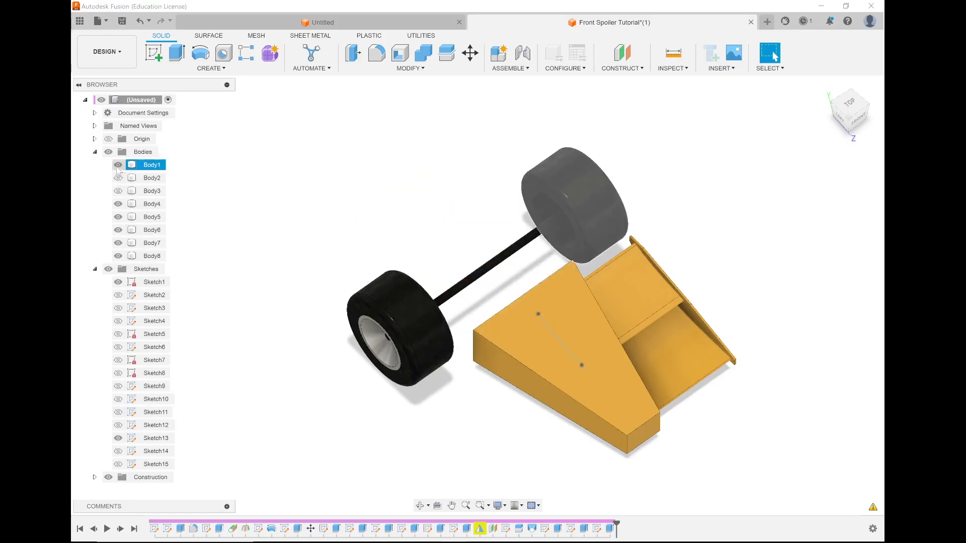
left_click(118, 165)
left_click(118, 204)
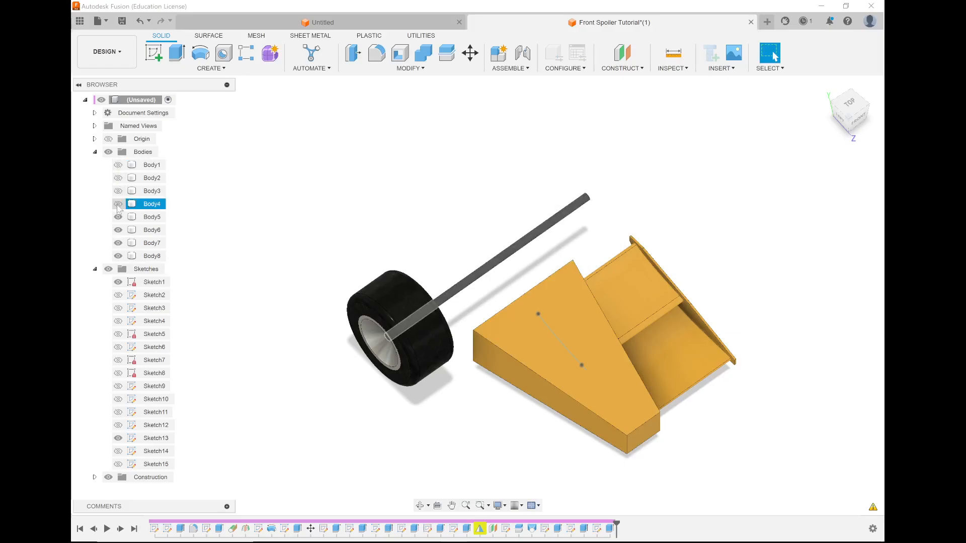
left_click(118, 217)
left_click(118, 216)
left_click(117, 230)
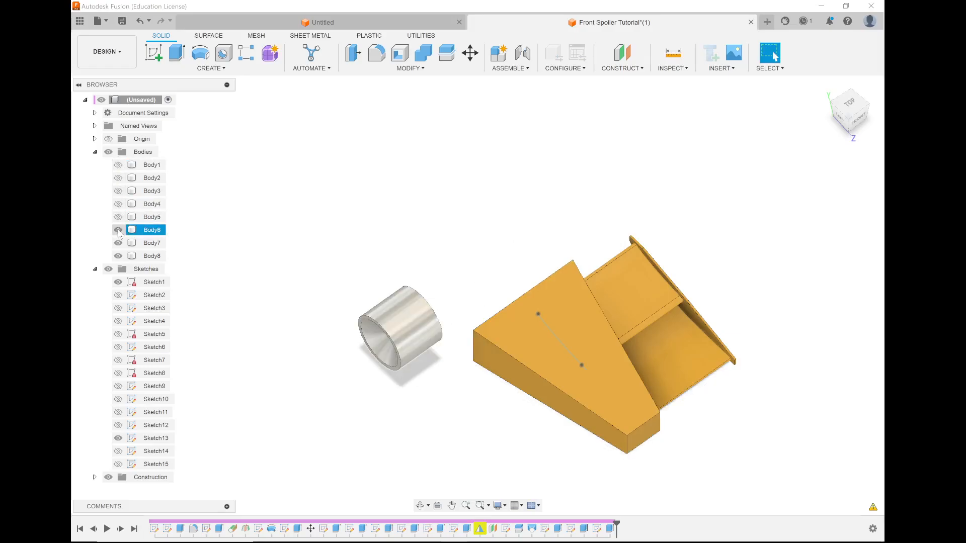
Examine how Body7 overlaps the rear of Body8 by temporarily hiding each of the two bodies.
middle_click_drag(292, 267, 393, 235, "shift")
scroll(605, 393, "up", 10)
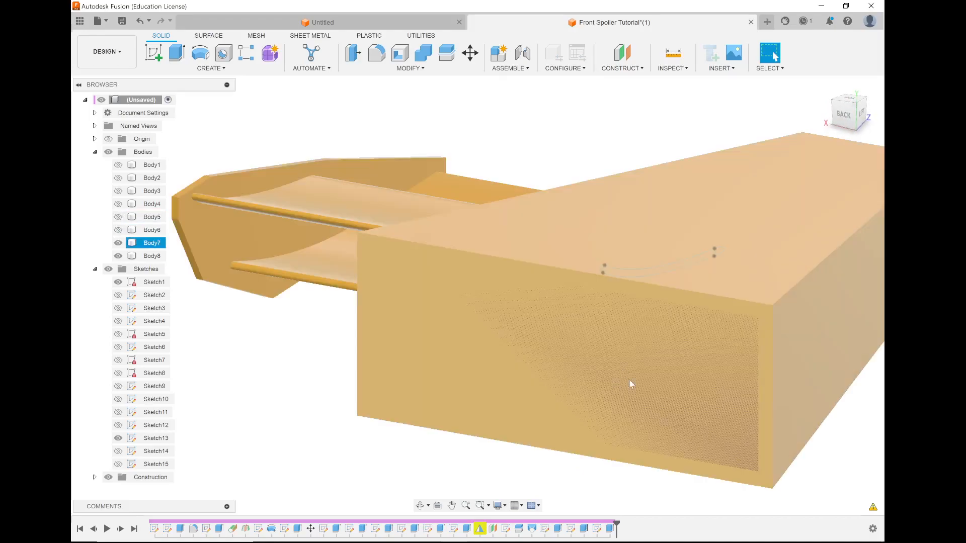
left_click(117, 256)
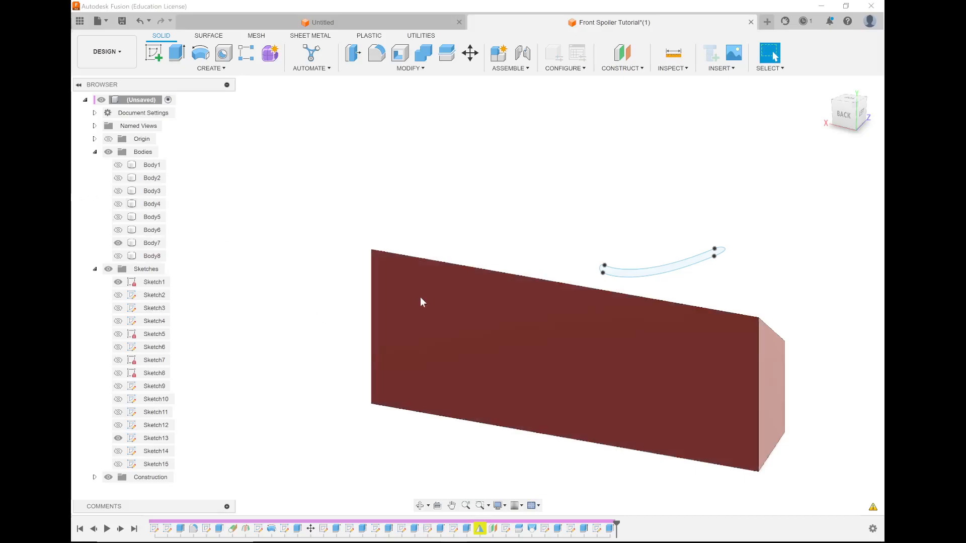
left_click(117, 256)
left_click(118, 243)
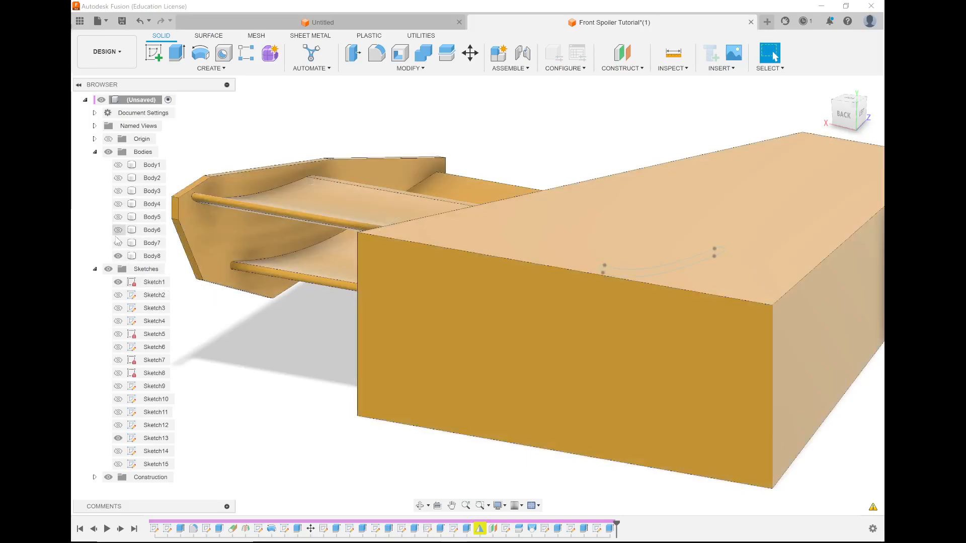
mouse_move(385, 277)
middle_mouse_down("shift")
mouse_move(368, 278)
mouse_move(394, 276)
middle_mouse_up("shift")
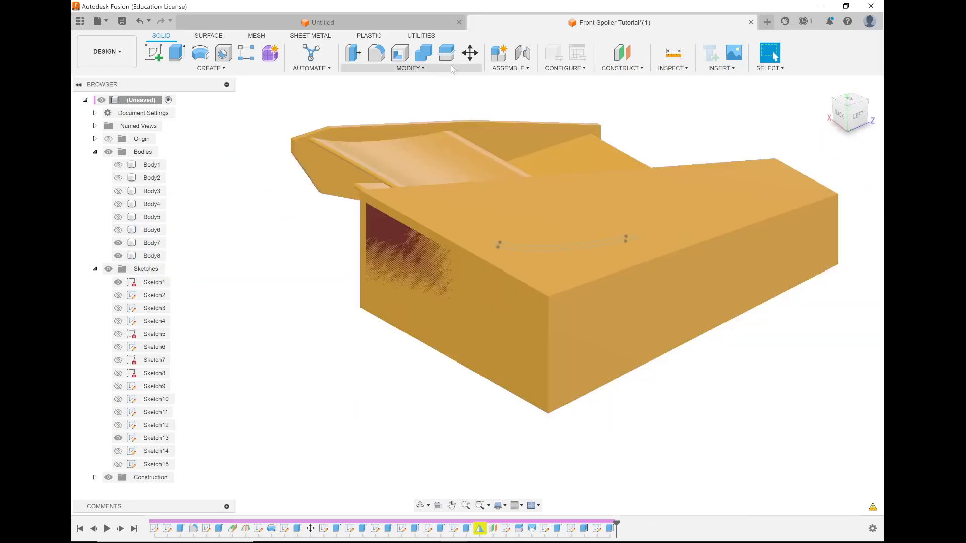
Combine with Body8 as target and Body7 as tool, using the Cut operation and keeping the tool body.
left_click(446, 53)
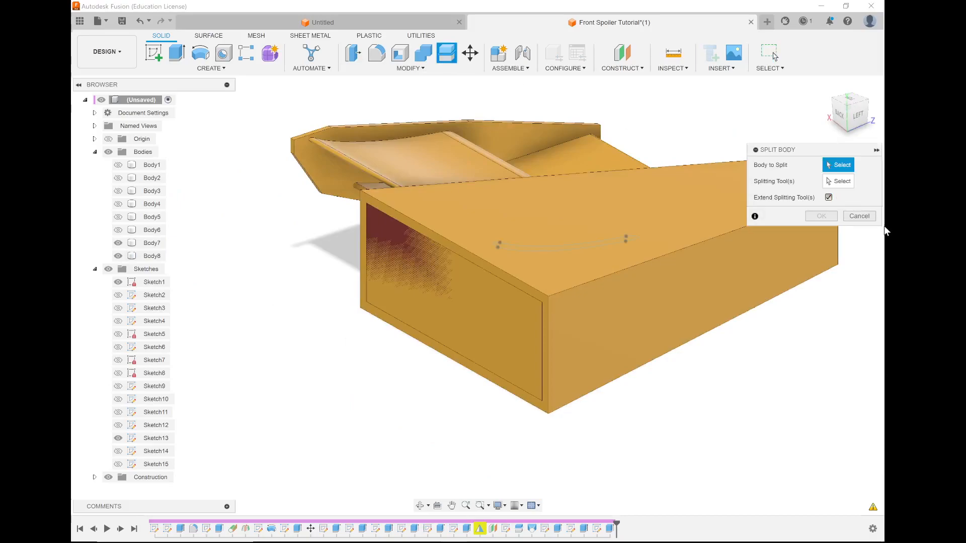
left_click(858, 216)
left_click(419, 56)
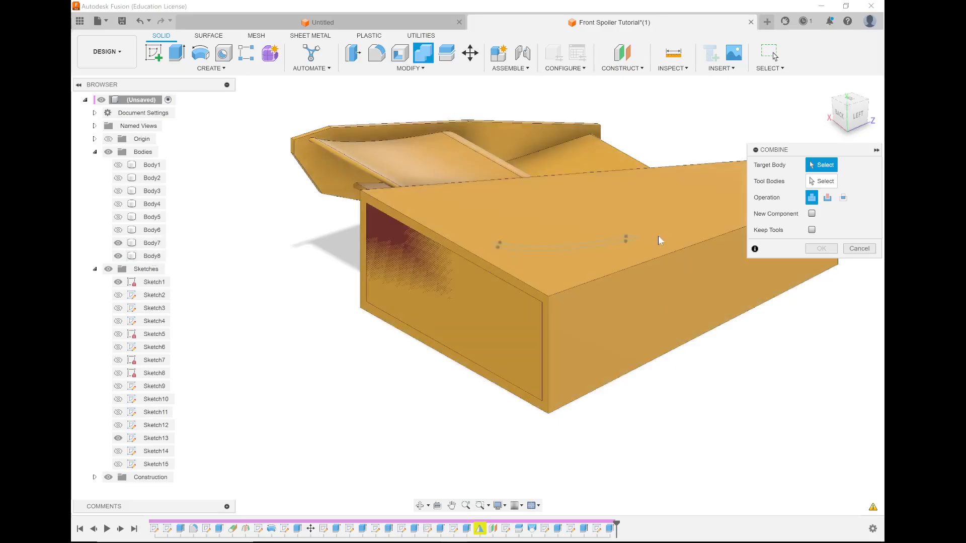
left_click(666, 199)
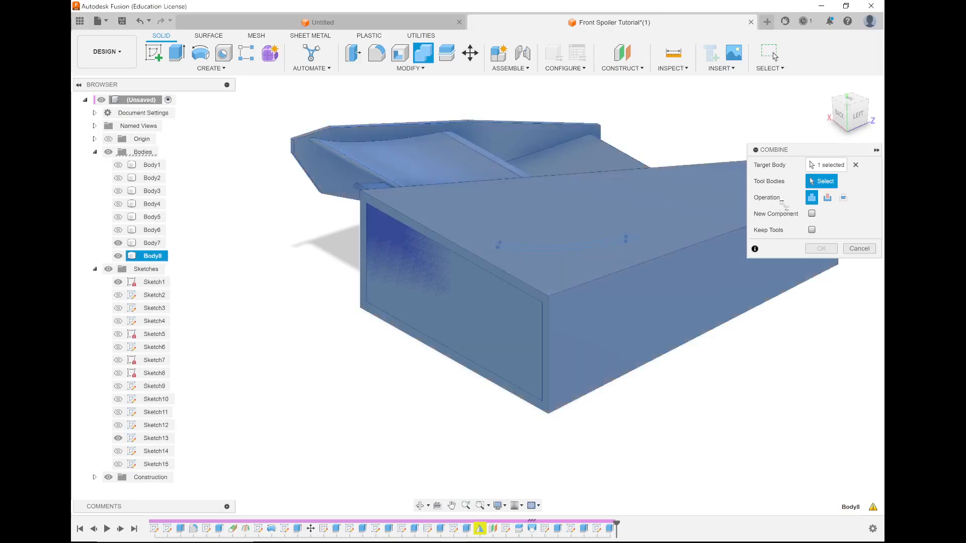
left_click(472, 310)
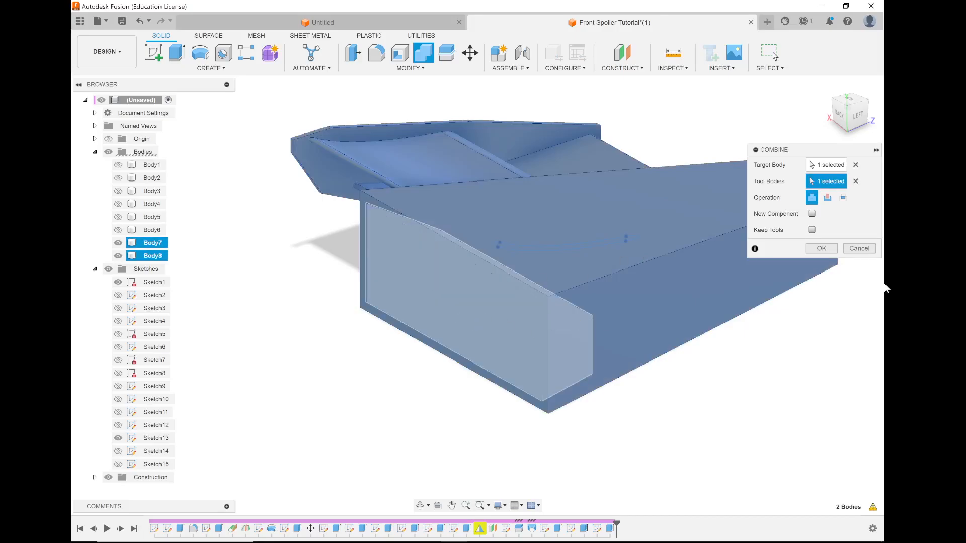
left_click(828, 198)
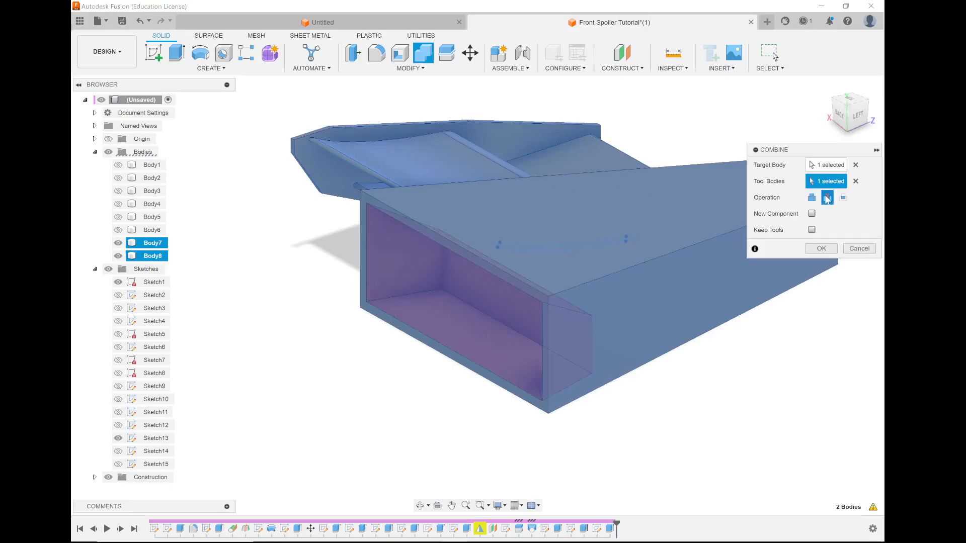
left_click(816, 249)
left_click(811, 231)
left_click(821, 249)
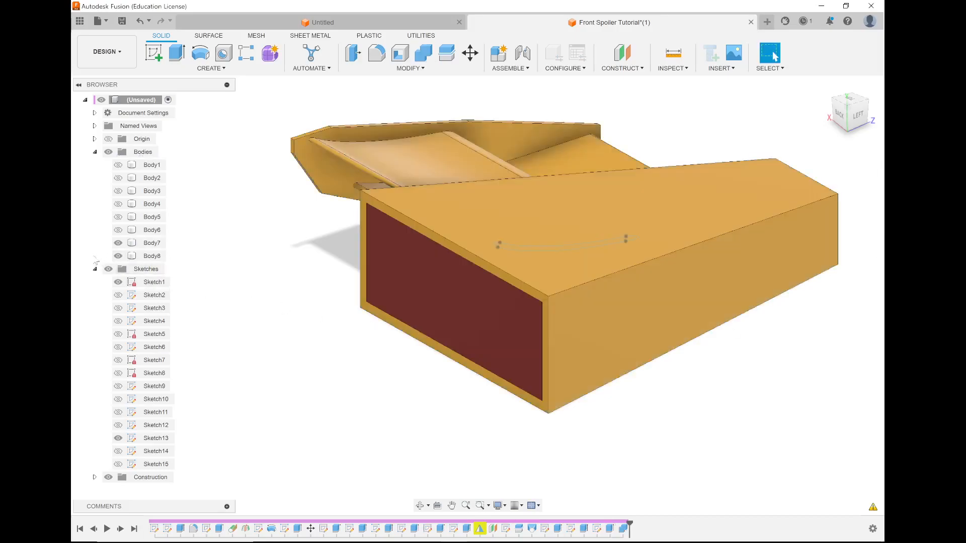
Hide Body7 to check the pocket cut in the nose, show it again, and undo the Combine cut.
left_click(118, 245)
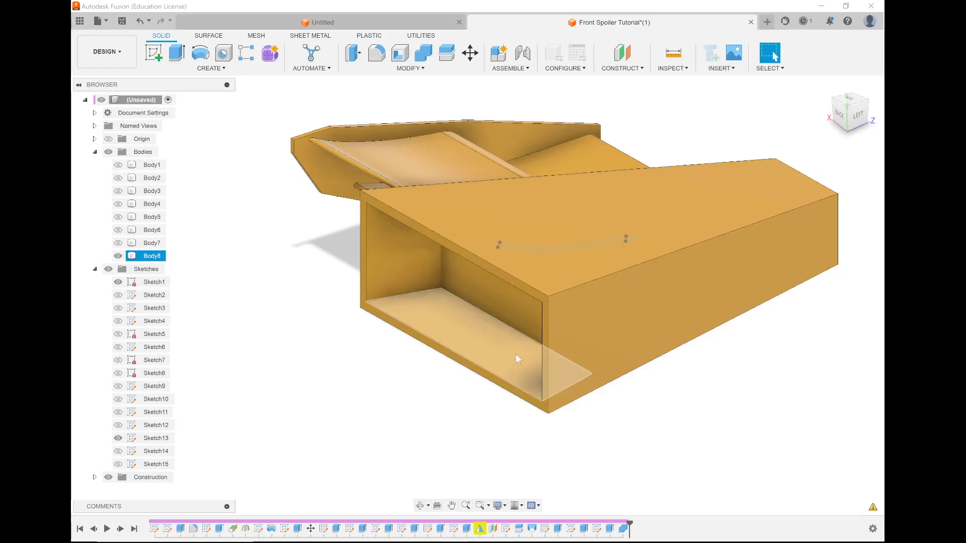
left_click(118, 243)
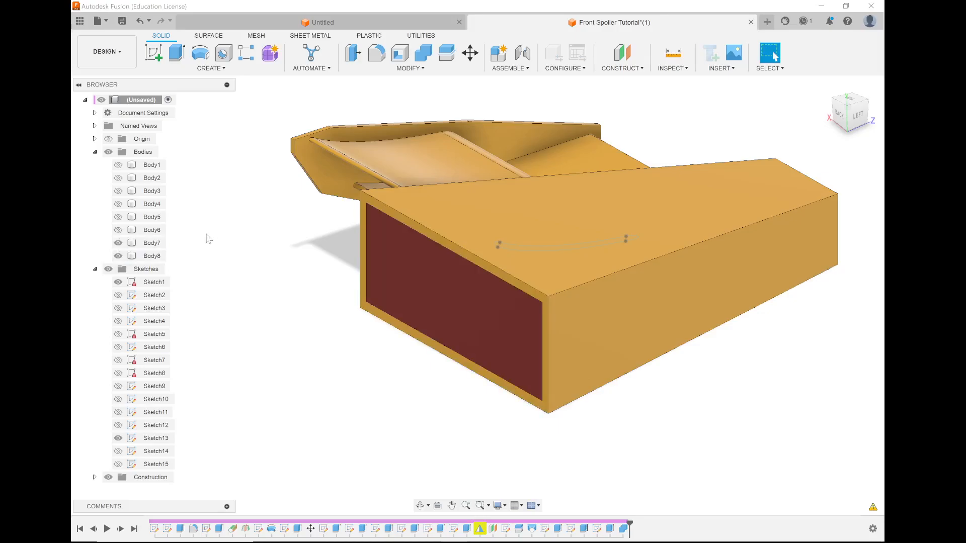
key("ctrl+z")
key("ctrl+z")
key("ctrl+z")
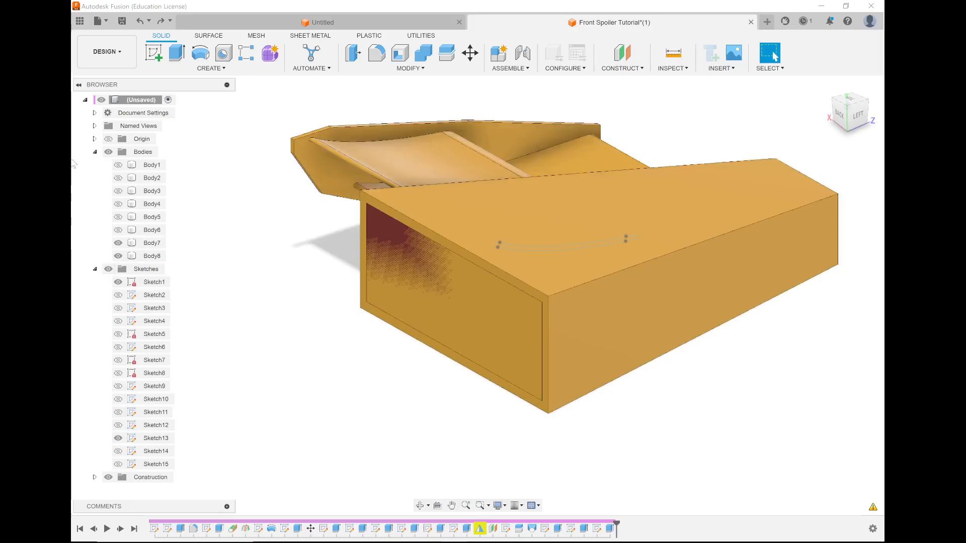
Hide Body8 and start a new sketch on the vertical YZ plane, seen from the car's left side.
left_click(117, 256)
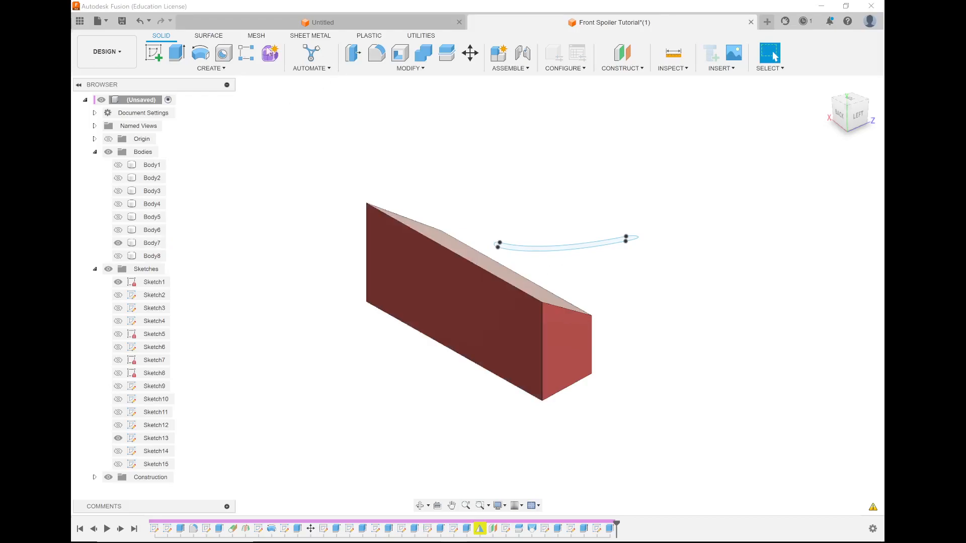
left_click(153, 52)
left_click(385, 373)
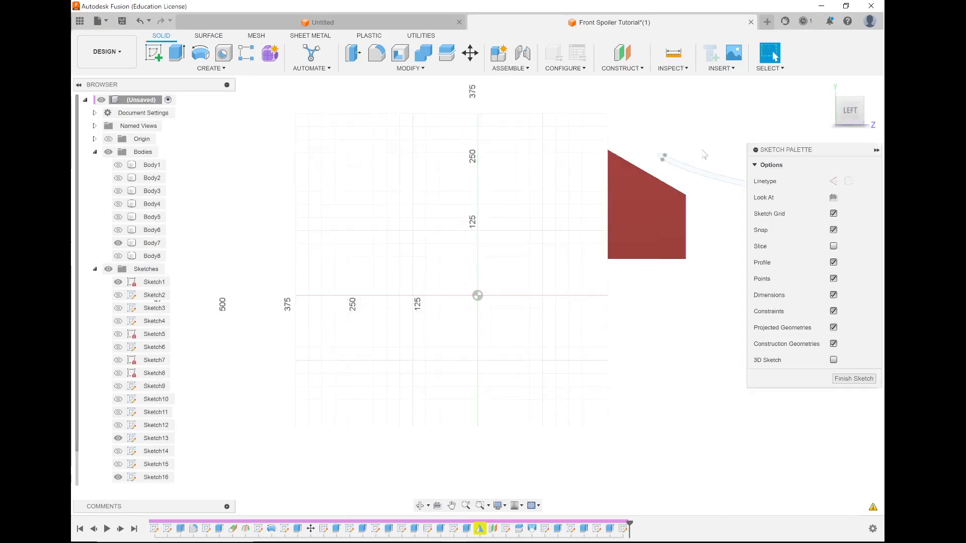
scroll(704, 146, "up", 5)
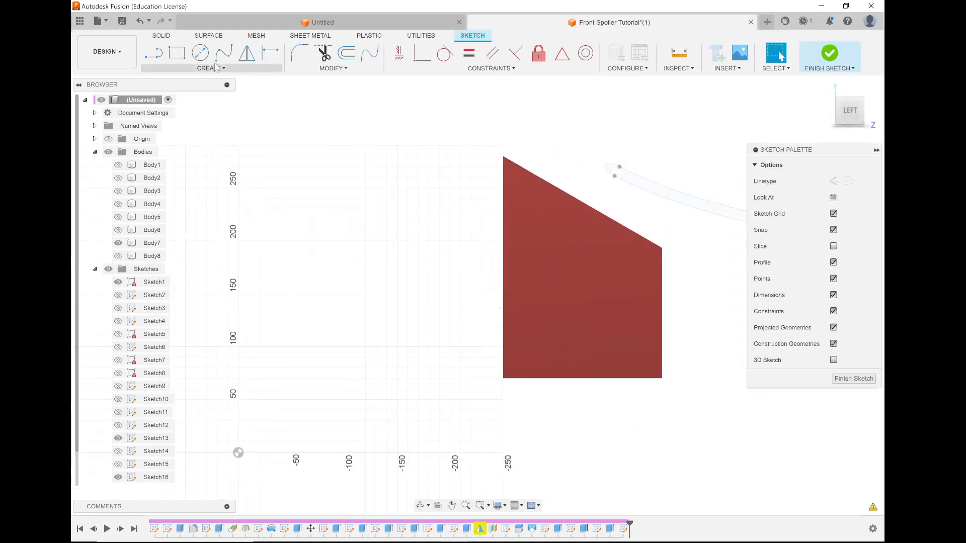
Sketch a circle 20 mm in diameter near the lower rear corner of Body7's side profile.
left_click(199, 54)
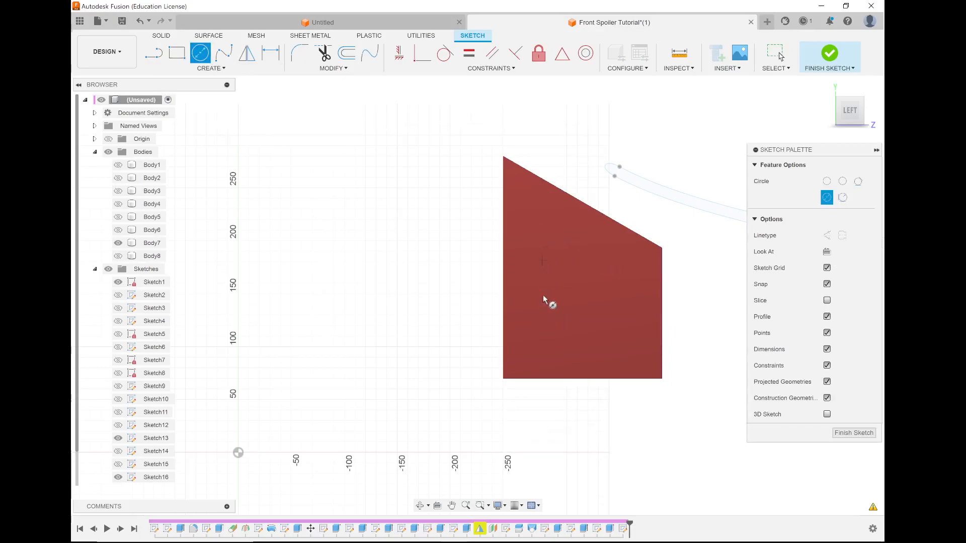
left_click(545, 345)
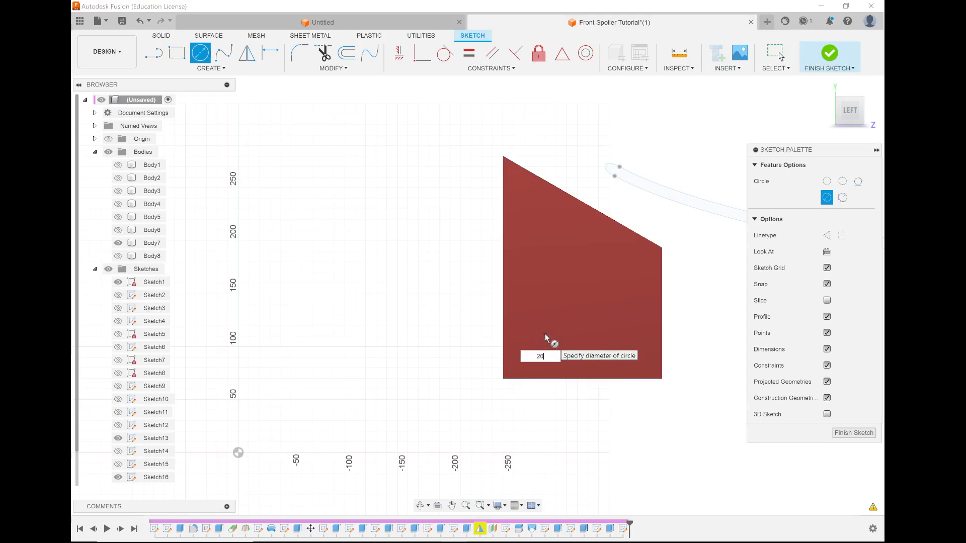
type("20")
key("Return")
key("Escape")
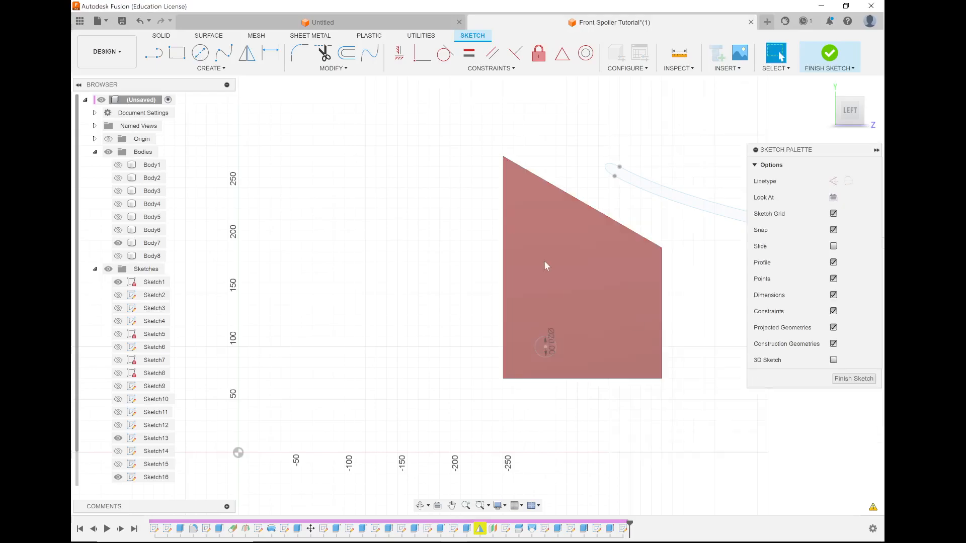
Start a rectangular sketch pattern of the 20 mm circle with a quantity of 2 in both directions.
left_click(219, 68)
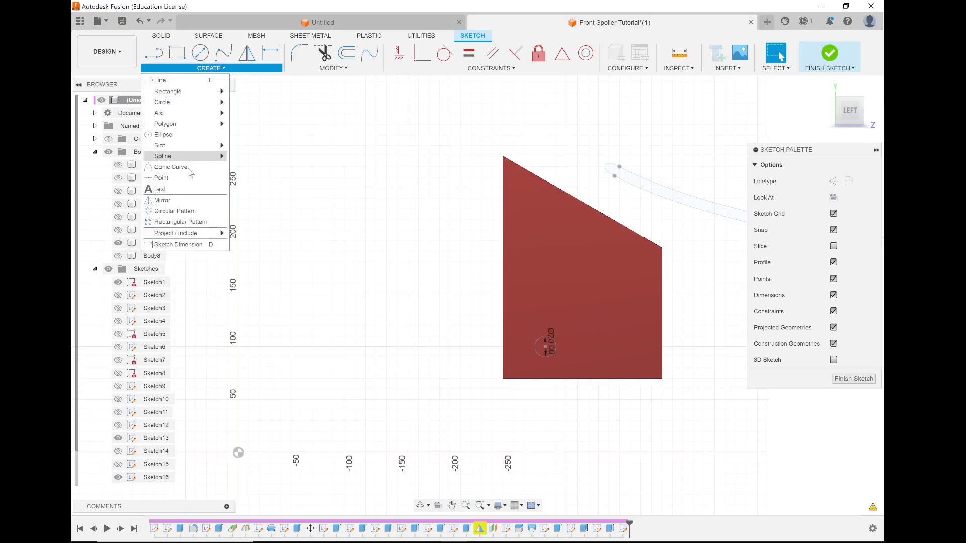
left_click(185, 222)
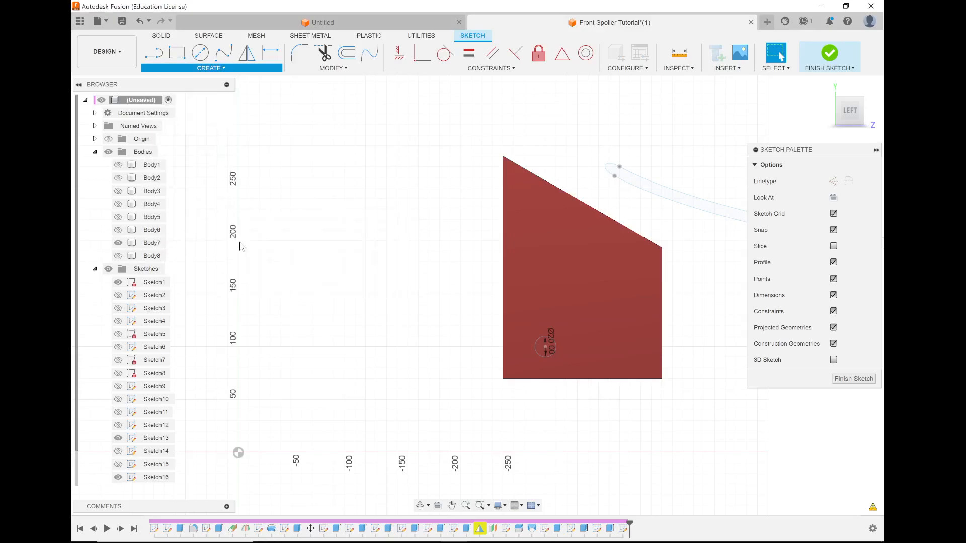
left_click(535, 349)
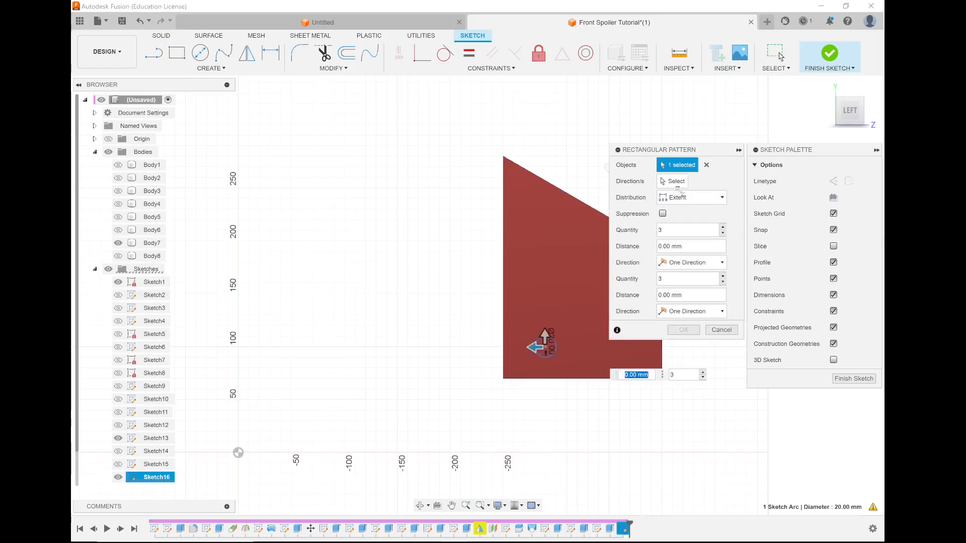
left_click(676, 182)
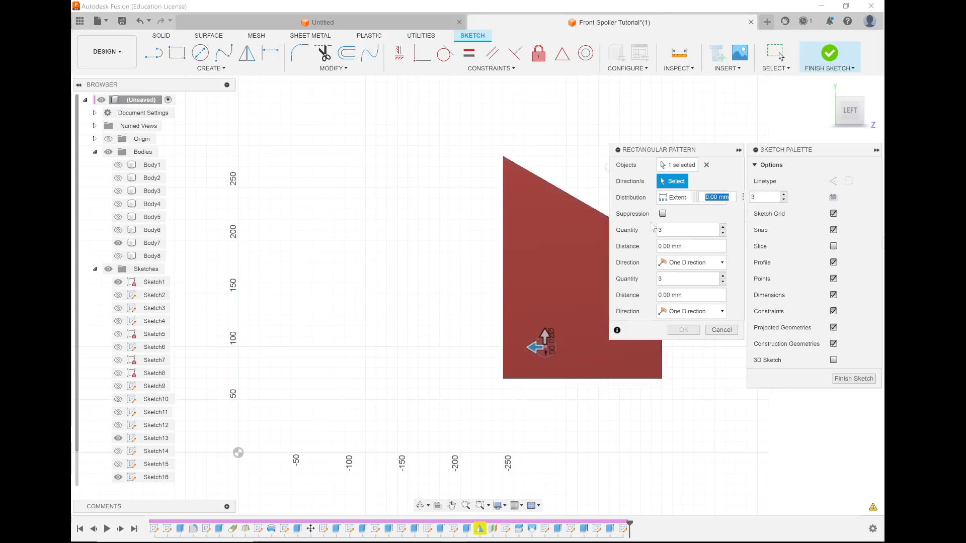
left_click(676, 229)
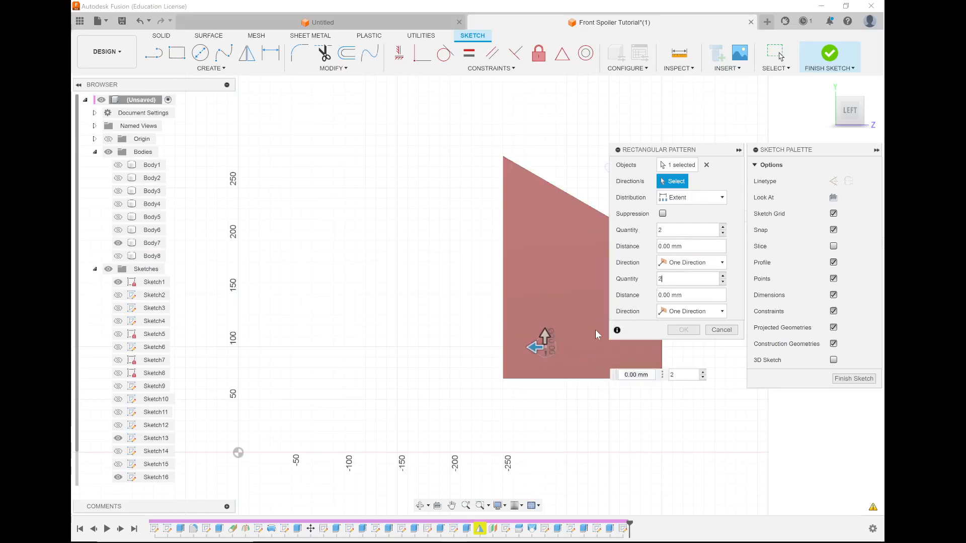
Set the circle pattern's distances to -70 mm along the body's side profile and 30 mm vertically.
left_click_drag(534, 347, 612, 347)
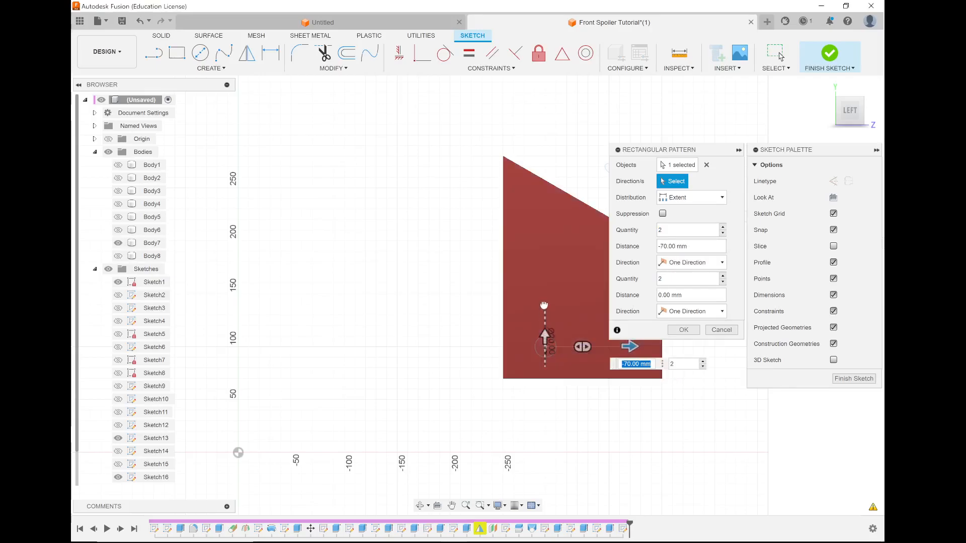
left_click_drag(544, 306, 544, 298)
key("Tab")
scroll(447, 387, "down", 3)
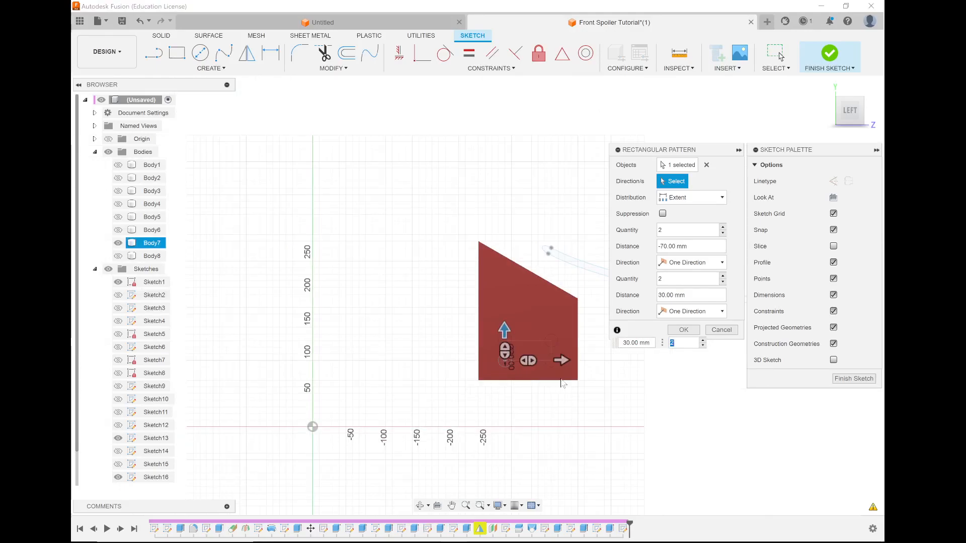
scroll(566, 382, "up", 4)
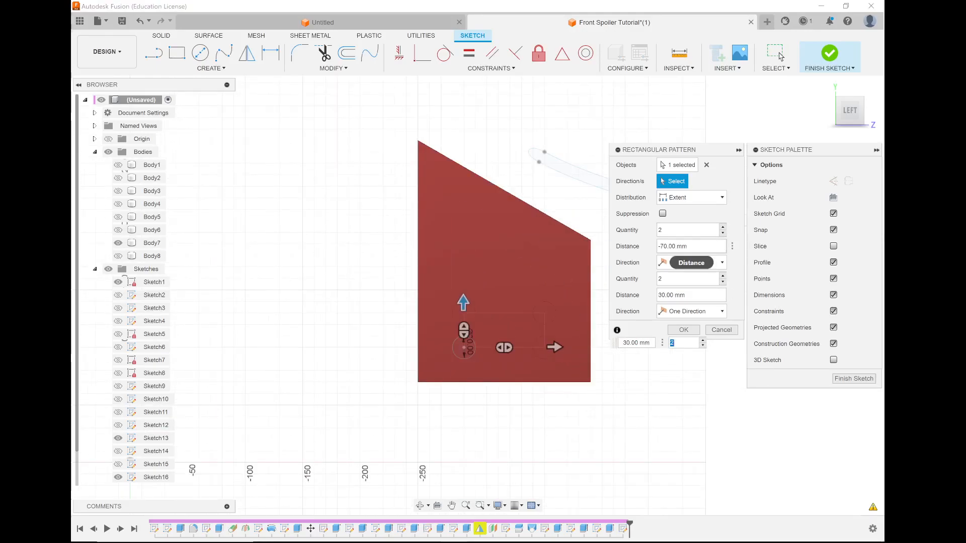
left_click_drag(689, 247, 668, 246)
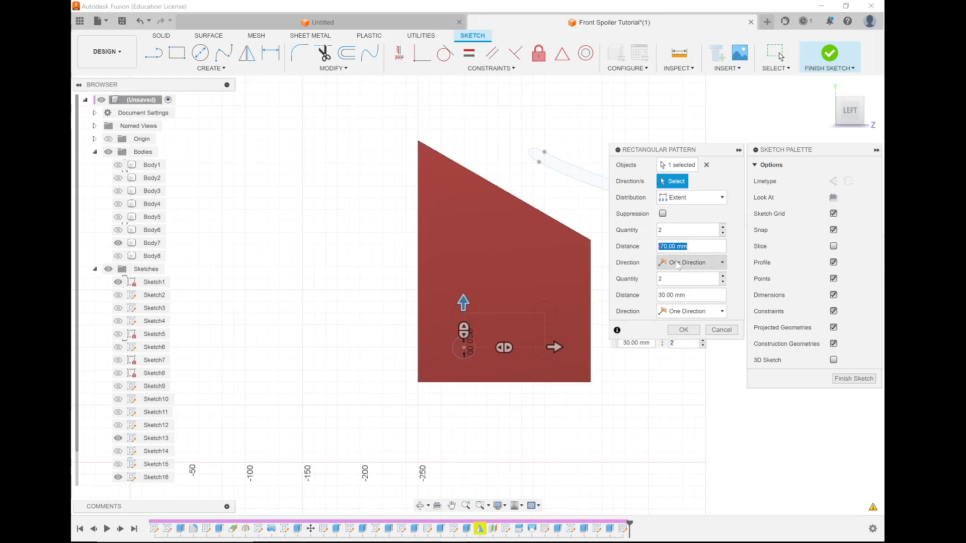
scroll(430, 299, "down", 5)
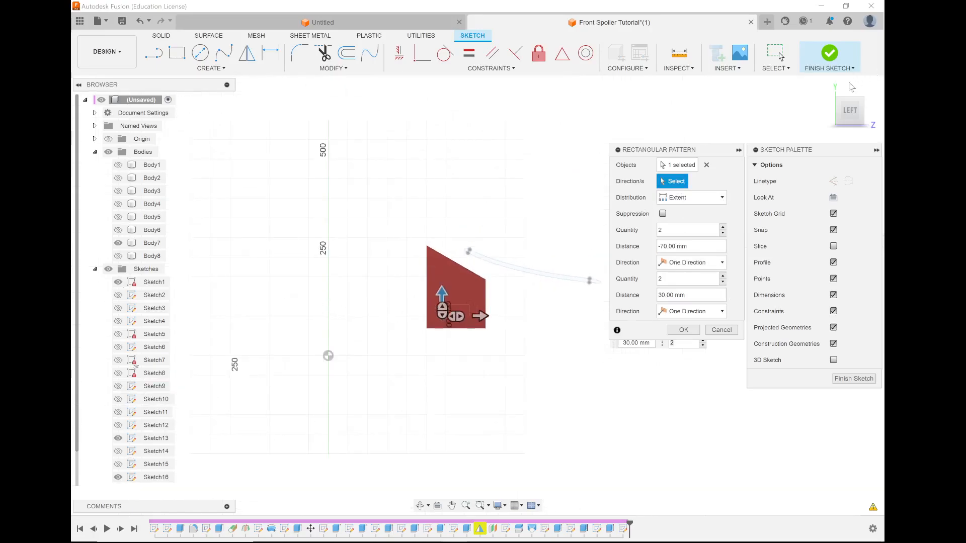
scroll(413, 325, "up", 3)
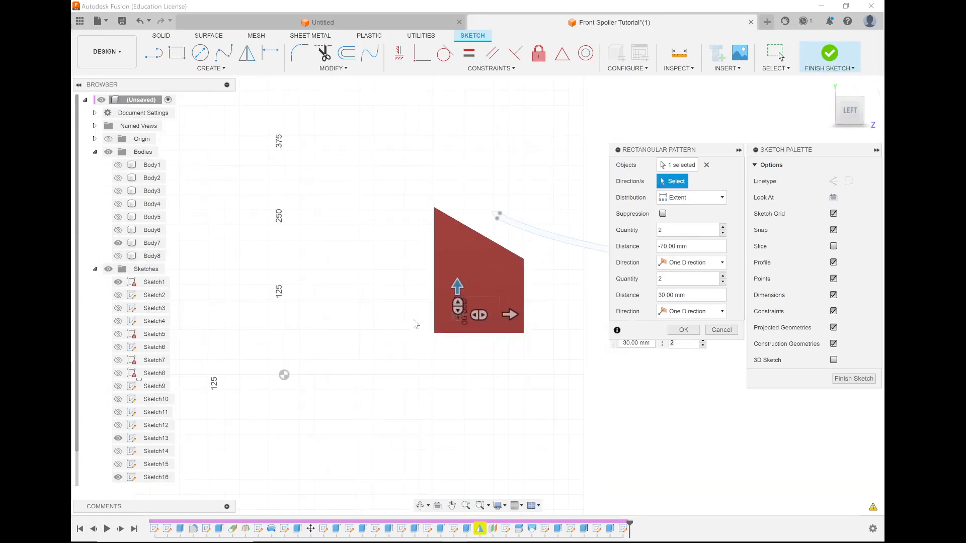
Show the origin planes and increase the pattern's vertical distance to 50 mm.
middle_click_drag(406, 320, 433, 320, "shift")
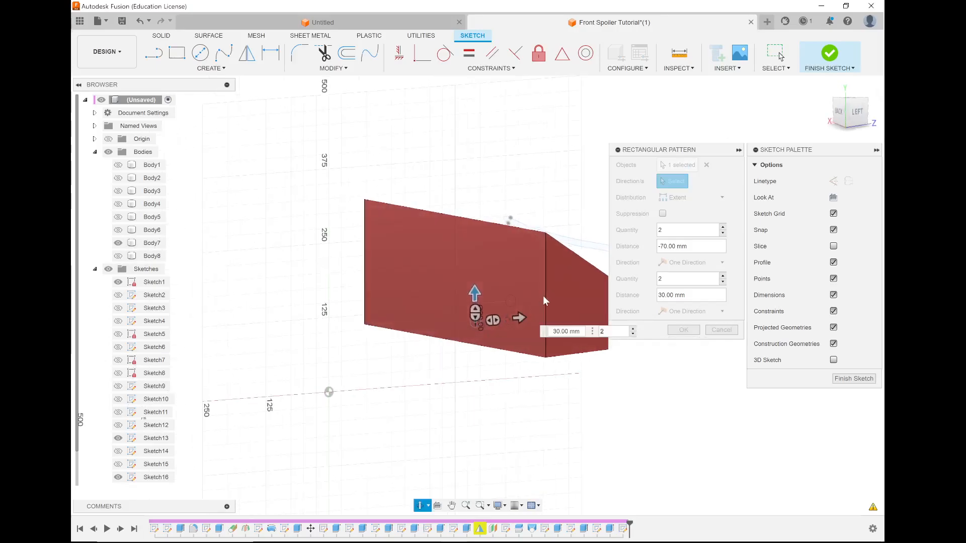
left_click(108, 140)
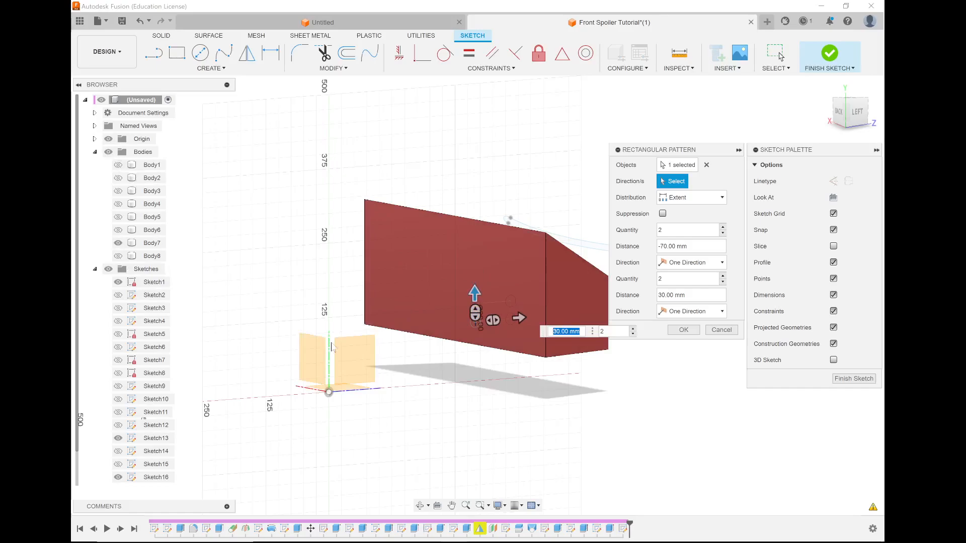
left_click(679, 180)
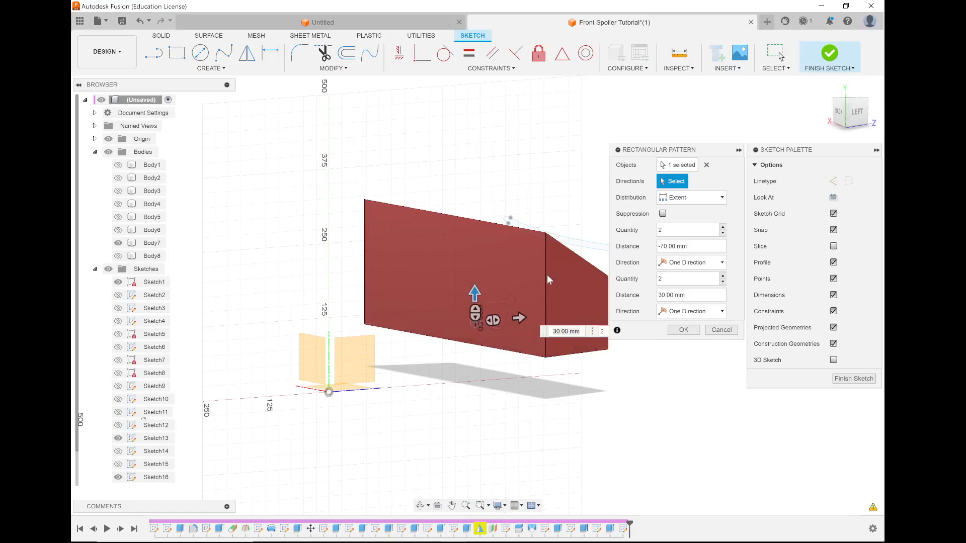
left_click(489, 325)
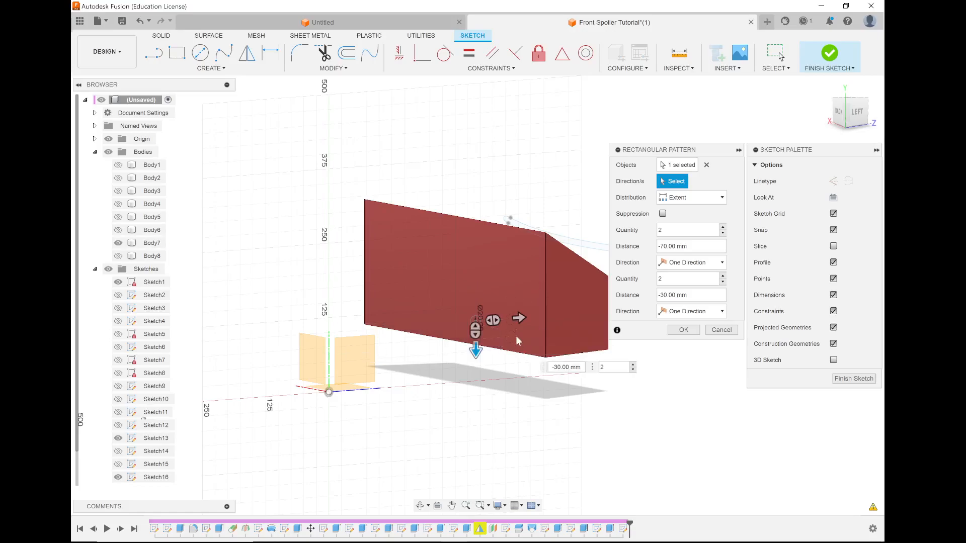
mouse_move(508, 343)
middle_mouse_down("shift")
mouse_move(491, 327)
mouse_move(505, 354)
middle_mouse_up("shift")
left_click_drag(470, 348, 469, 301)
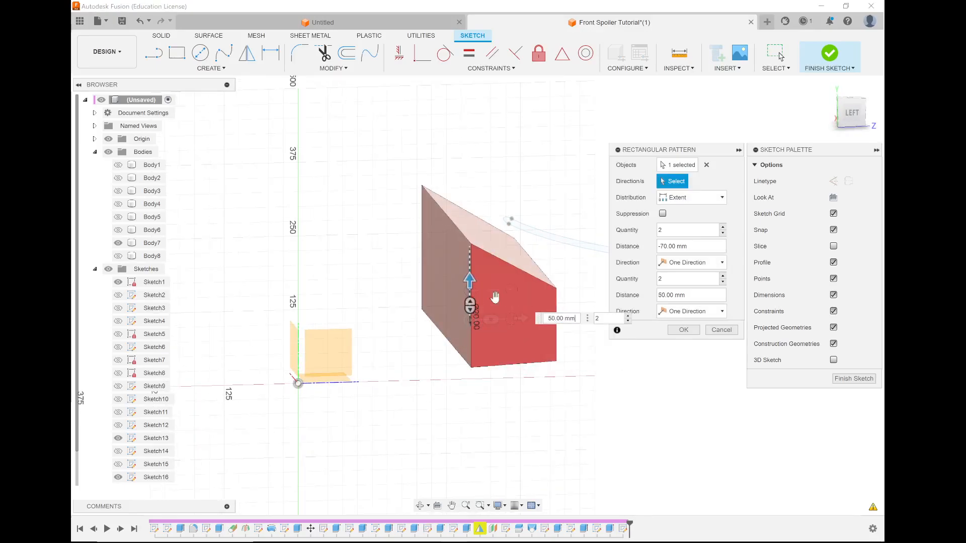
left_click(852, 113)
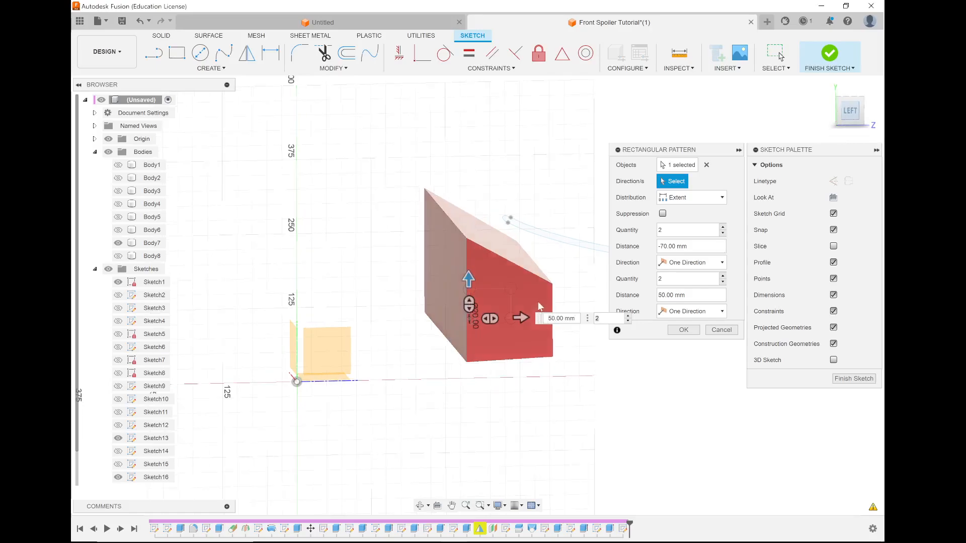
scroll(466, 279, "up", 3)
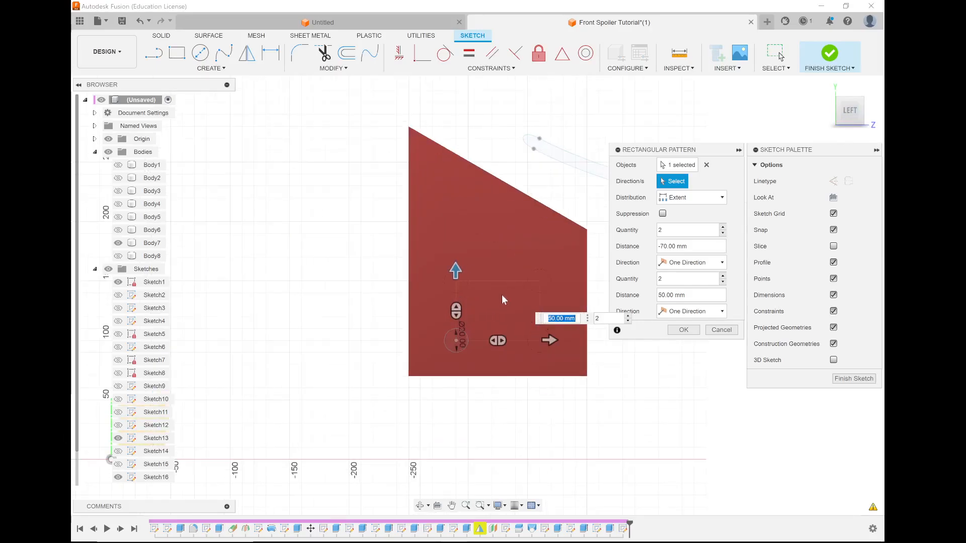
Set the pattern's vertical distance to 70 mm, complete the pattern and finish the sketch.
key("Tab")
left_click_drag(457, 254, 455, 245)
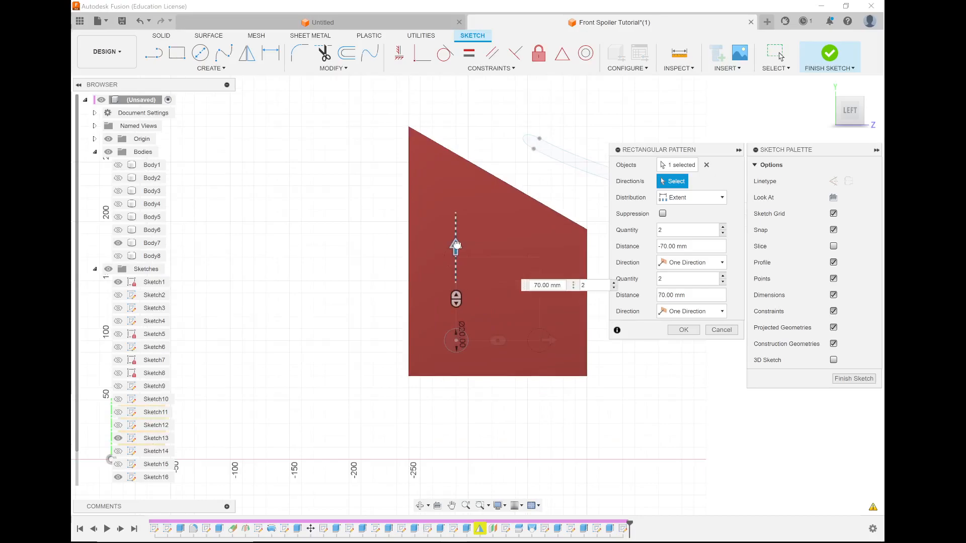
left_click(683, 329)
middle_click_drag(451, 287, 521, 323, "shift")
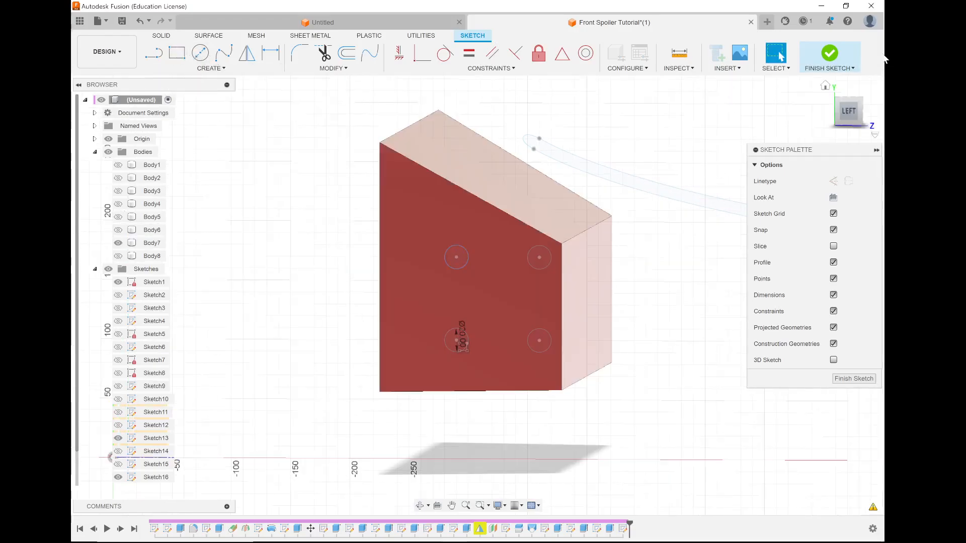
left_click(830, 54)
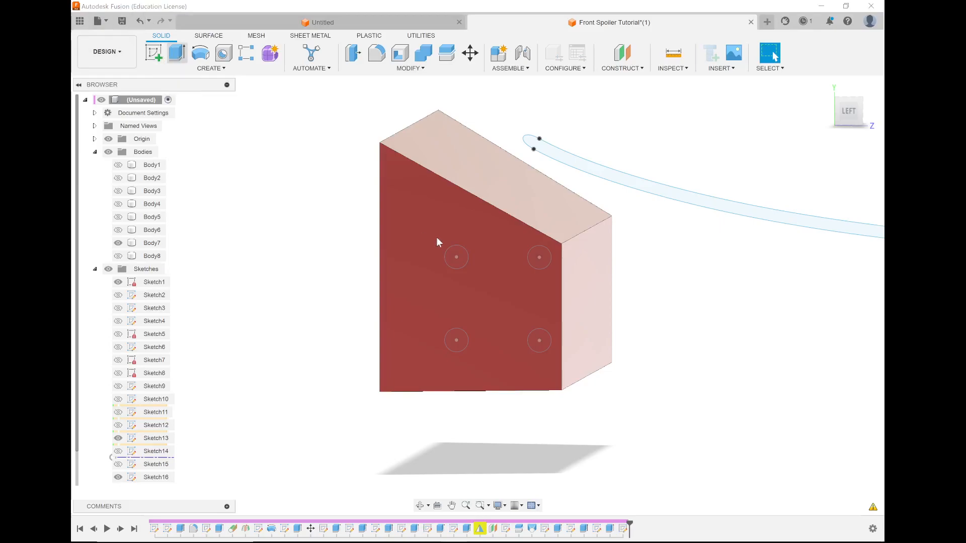
Start an extrusion and select all four patterned circles as profiles, hiding Body7 to reach them.
key("e")
left_click(463, 258)
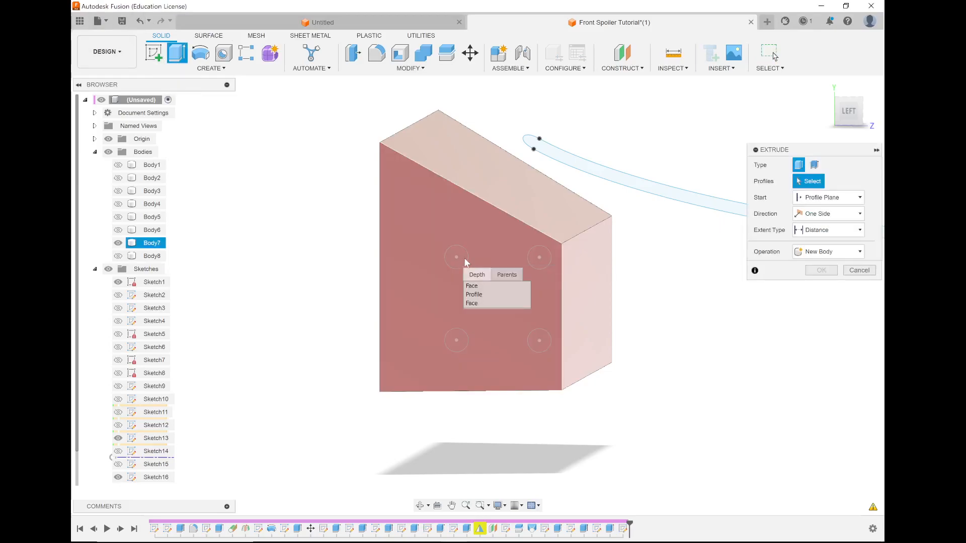
left_click(478, 294)
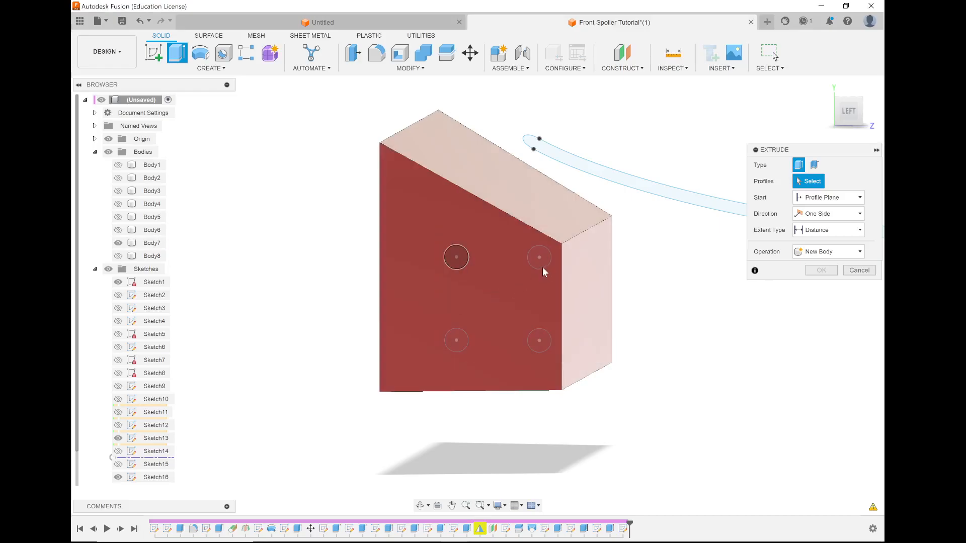
left_click(118, 242)
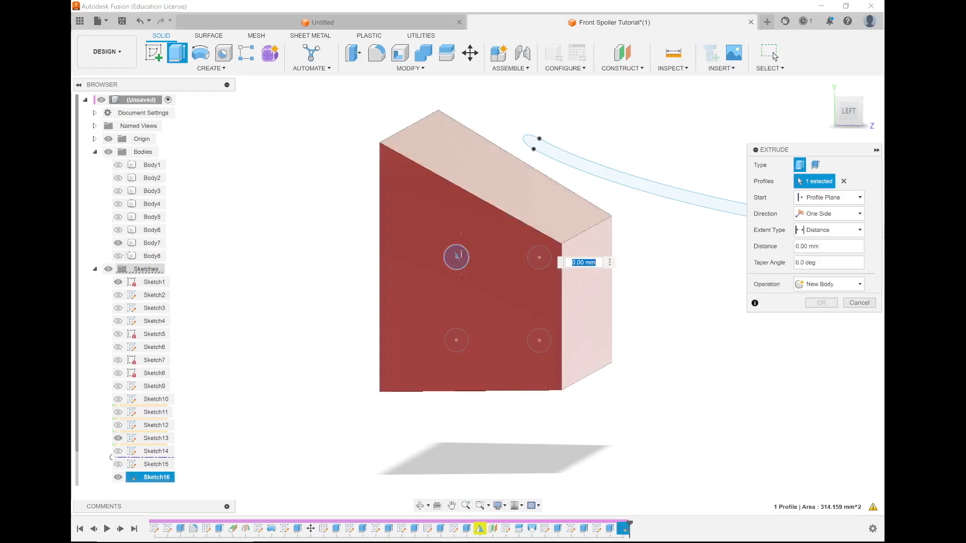
left_click(547, 261)
left_click(540, 342)
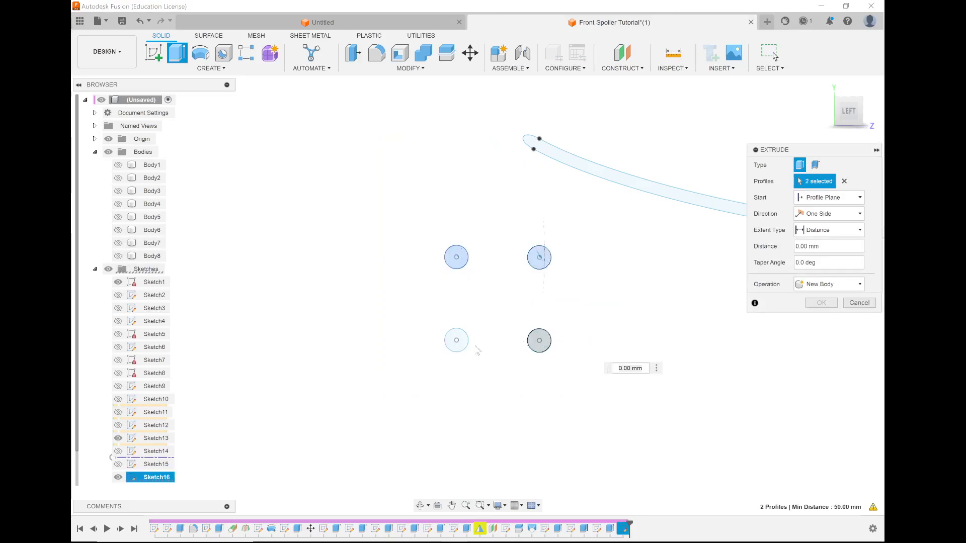
left_click(463, 346)
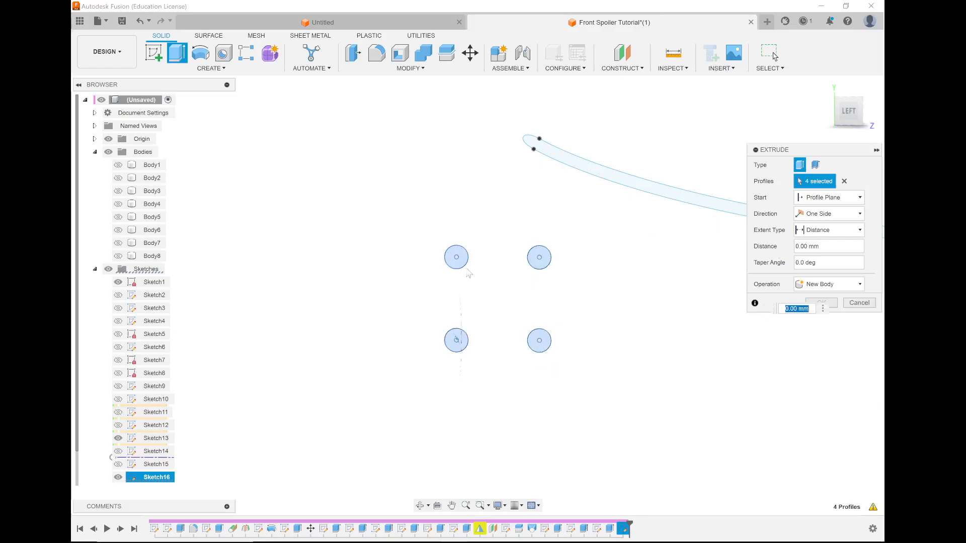
Show Body7 and Body8 again and extend the four circles' extrusion 300 mm out past Body7's side.
left_click(117, 243)
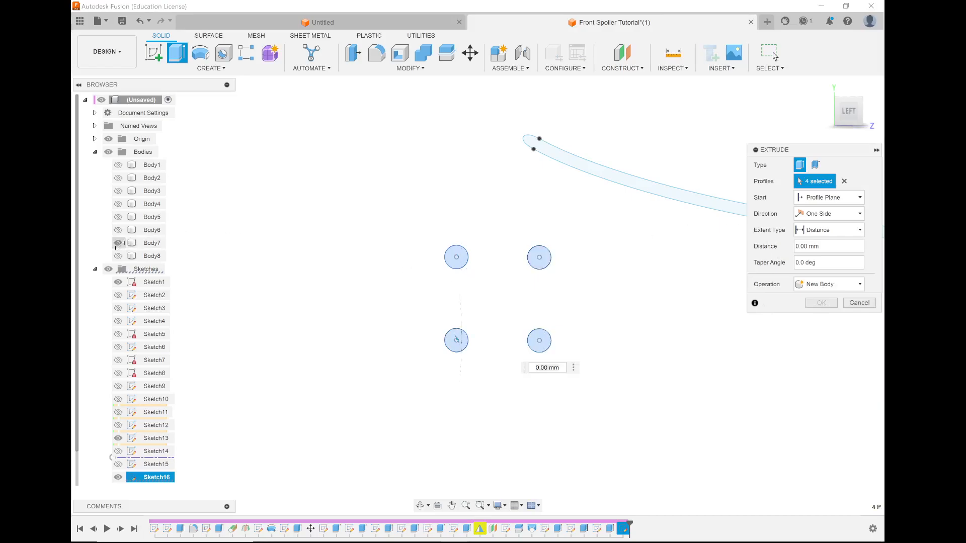
left_click(117, 256)
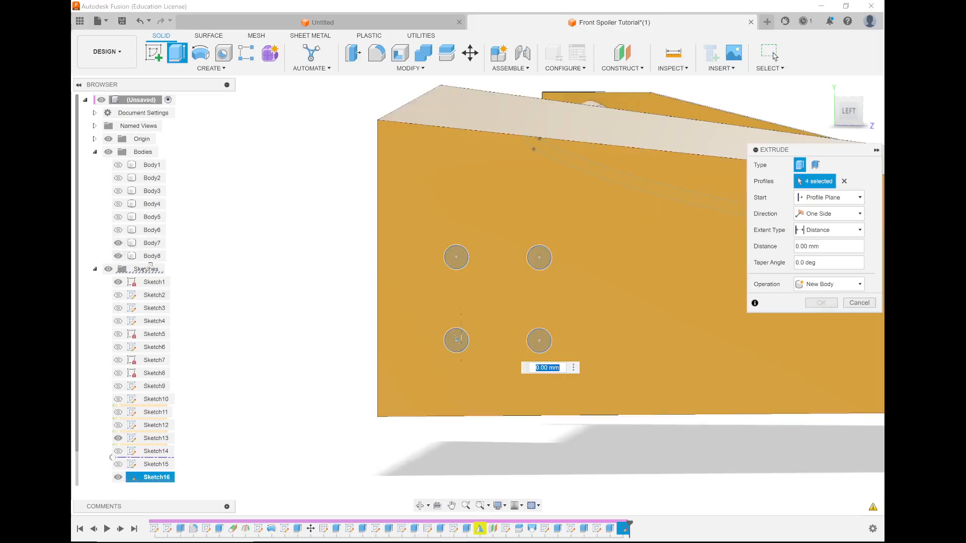
middle_click_drag(340, 291, 444, 289, "shift")
scroll(451, 288, "down", 5)
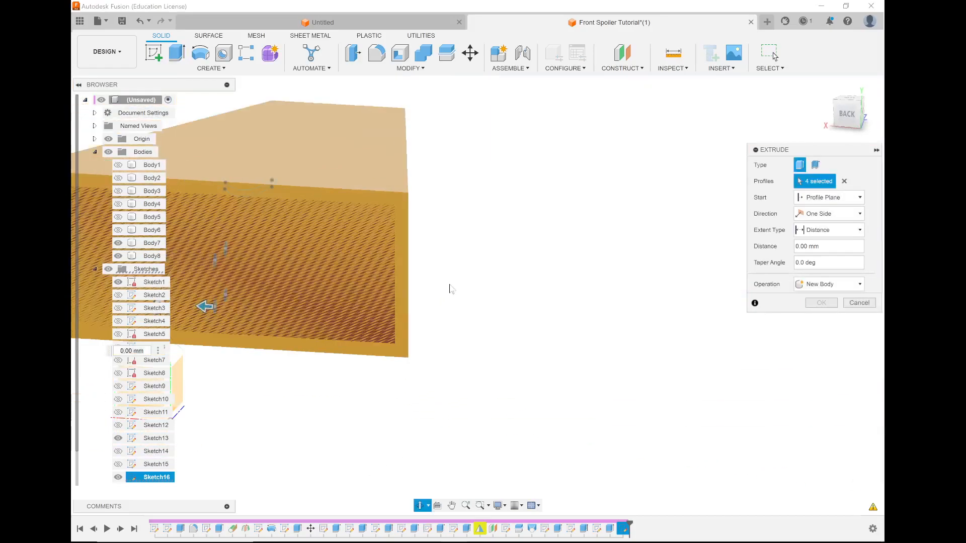
left_click_drag(281, 297, 175, 293)
middle_click_drag(356, 302, 316, 325, "shift")
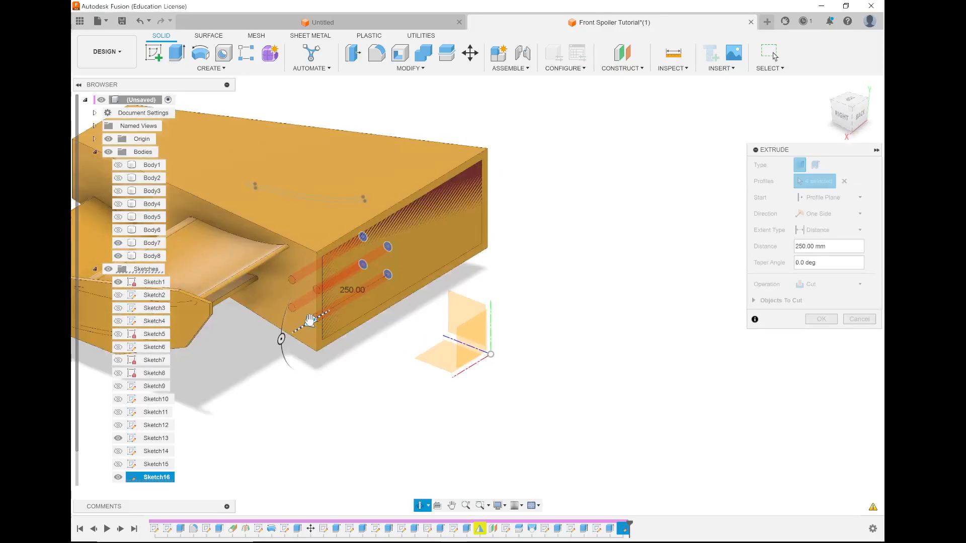
mouse_move(311, 322)
left_mouse_down()
mouse_move(283, 338)
mouse_move(297, 330)
left_mouse_up()
mouse_move(344, 343)
middle_mouse_down("shift")
mouse_move(356, 343)
mouse_move(347, 337)
middle_mouse_up("shift")
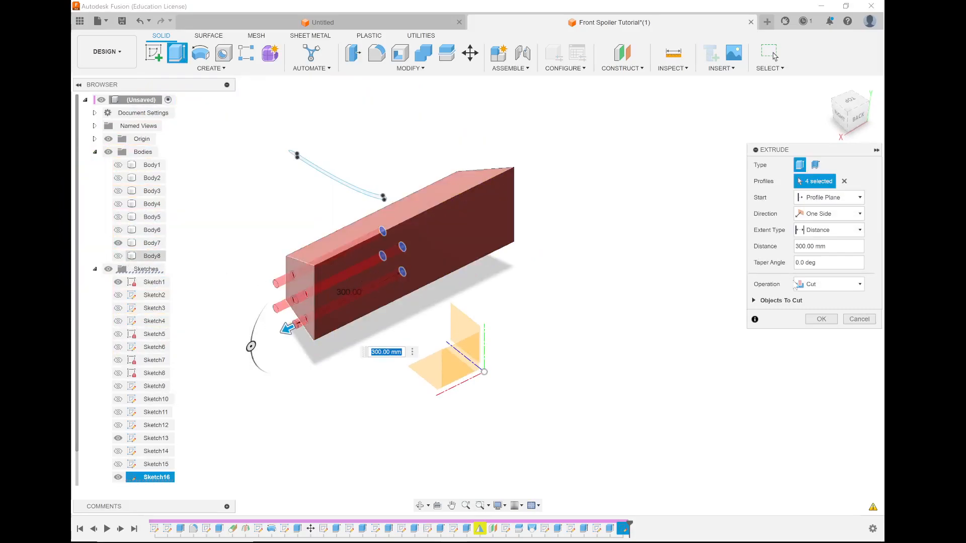
With Body8 hidden, set the extrusion's operation to Join and complete it to add four pins to Body7.
left_click(847, 285)
left_click(832, 296)
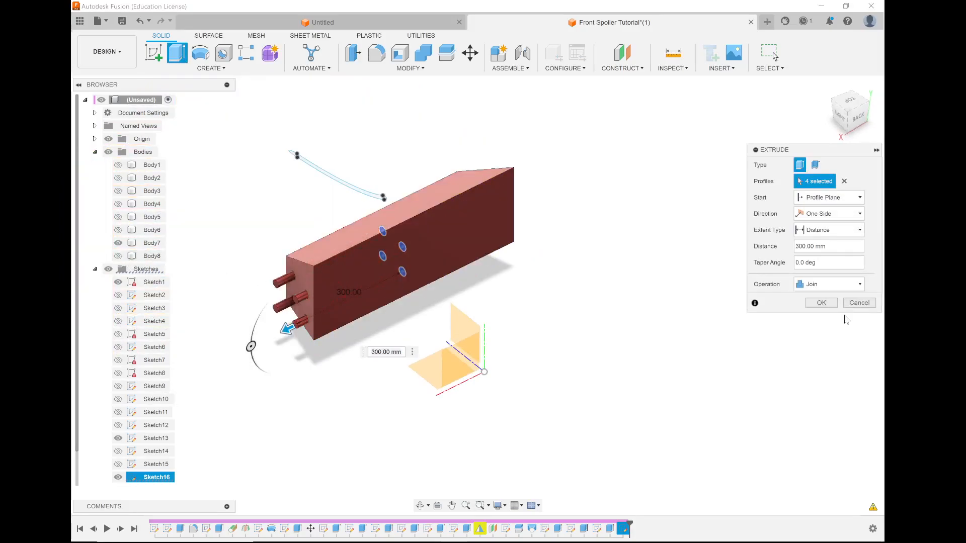
left_click(820, 303)
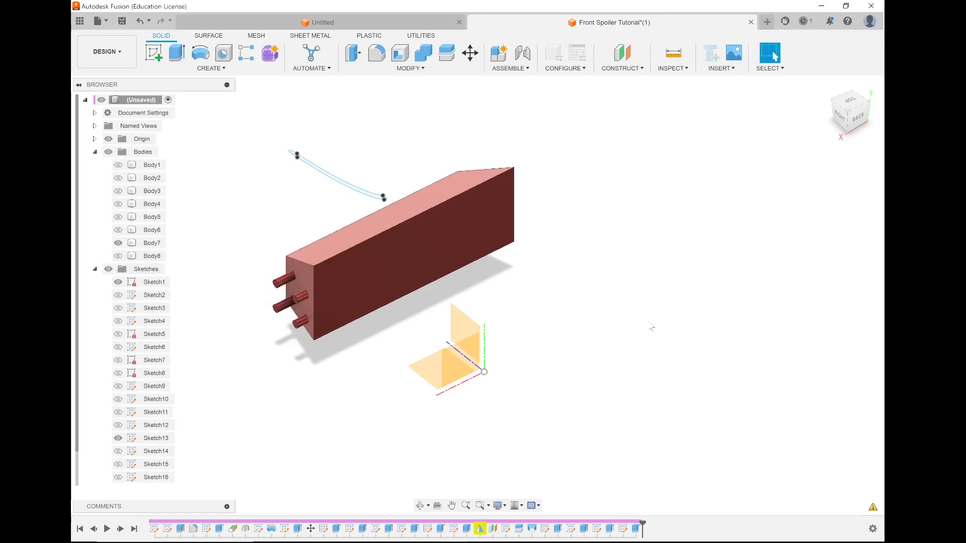
Mirror Body7 with its four pins across the origin's YZ plane, using the Join operation.
middle_click_drag(537, 263, 593, 256, "shift")
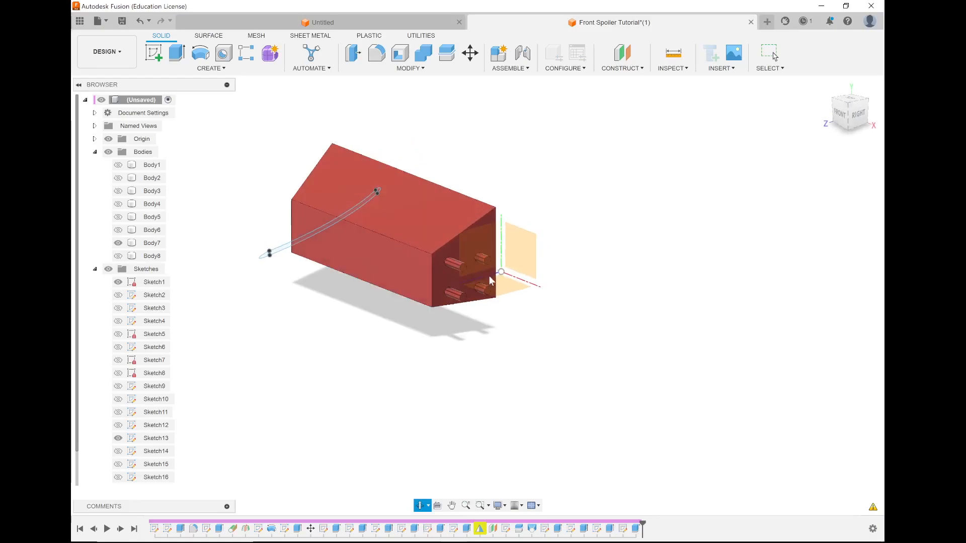
key("Escape")
left_click(488, 276)
scroll(478, 274, "up", 5)
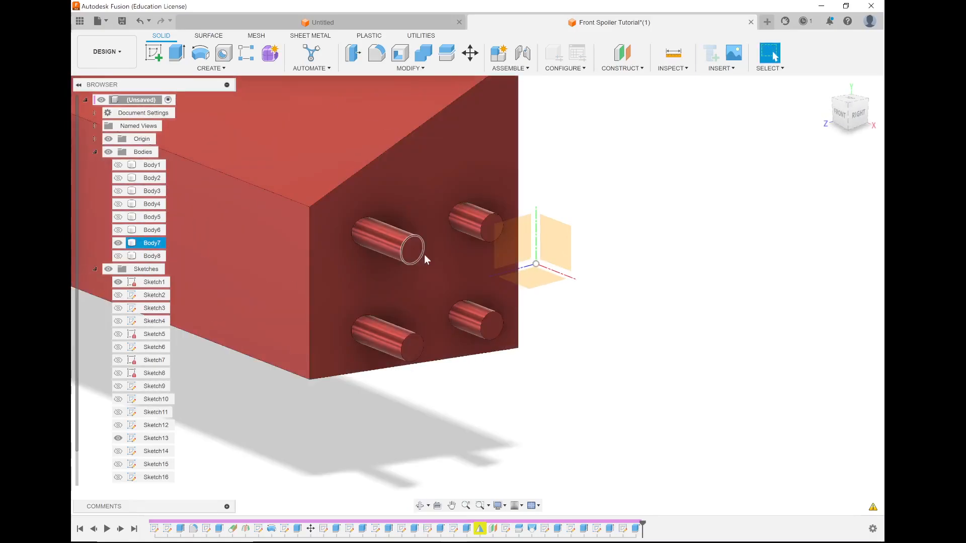
scroll(434, 289, "down", 5)
middle_click_drag(435, 289, 366, 283, "shift")
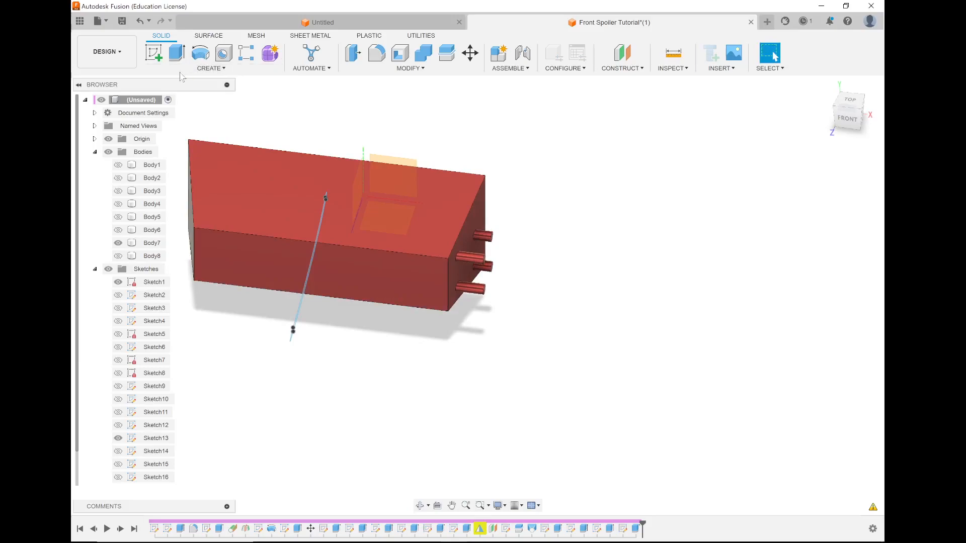
left_click(207, 69)
left_click(410, 249)
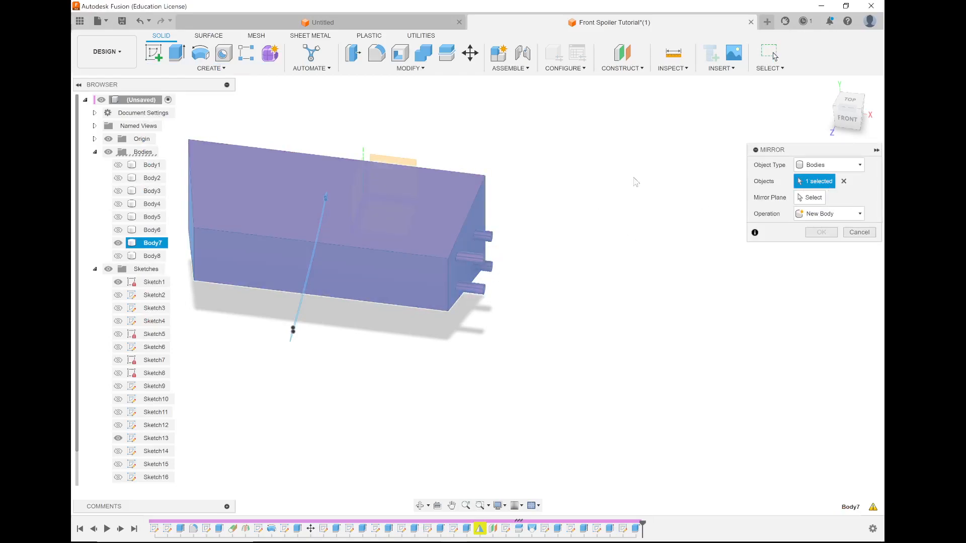
left_click(812, 198)
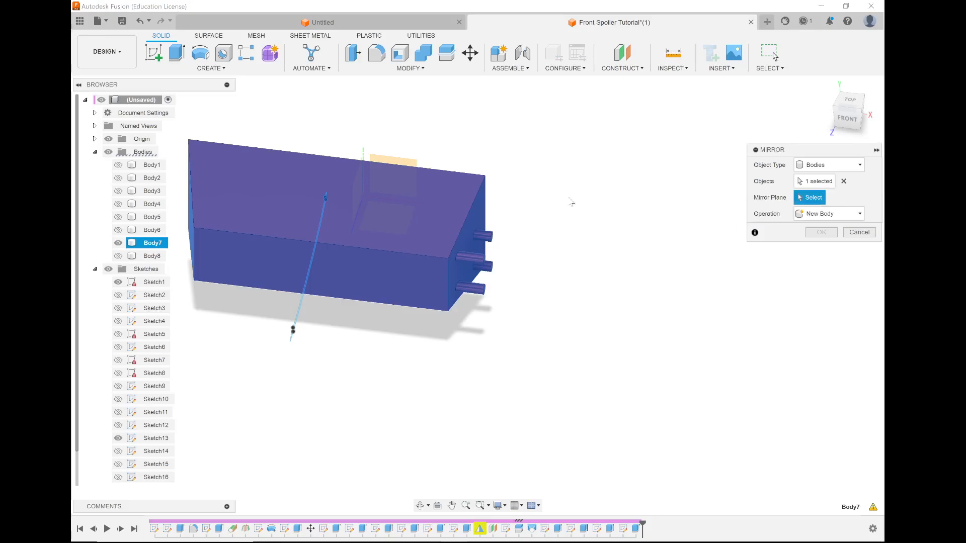
middle_click_drag(469, 204, 460, 250, "shift")
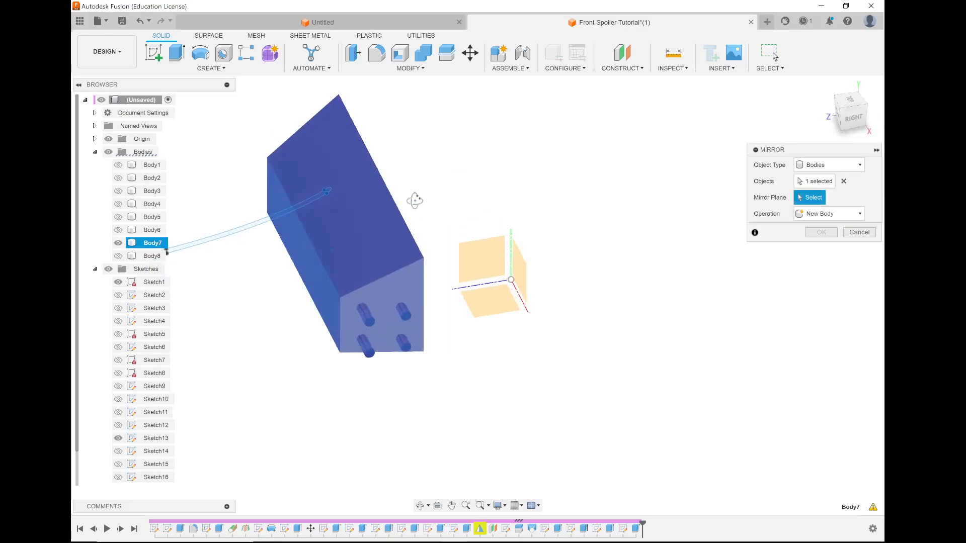
left_click(472, 258)
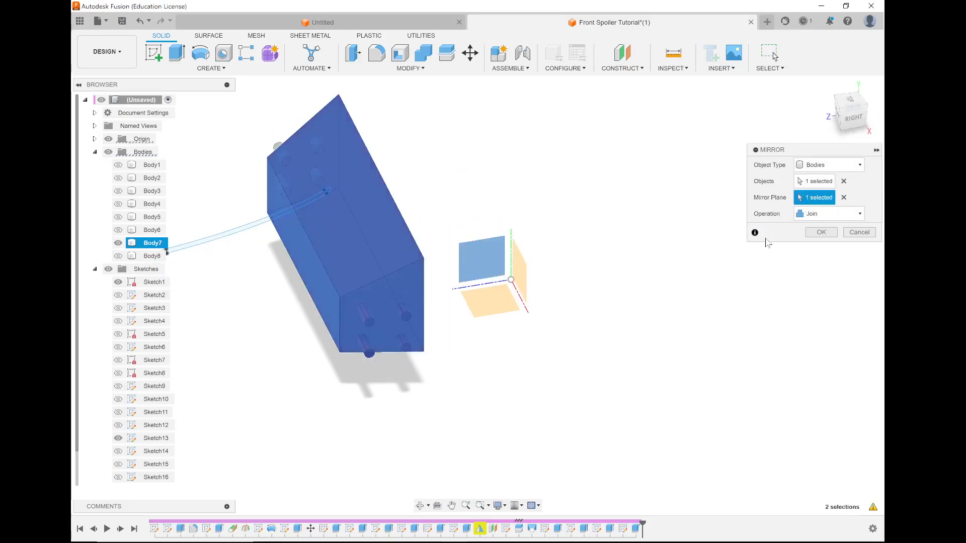
left_click(819, 232)
Show Body8 and use Combine to cut Body7 from it, keeping the tool body.
middle_click_drag(418, 231, 222, 295, "shift")
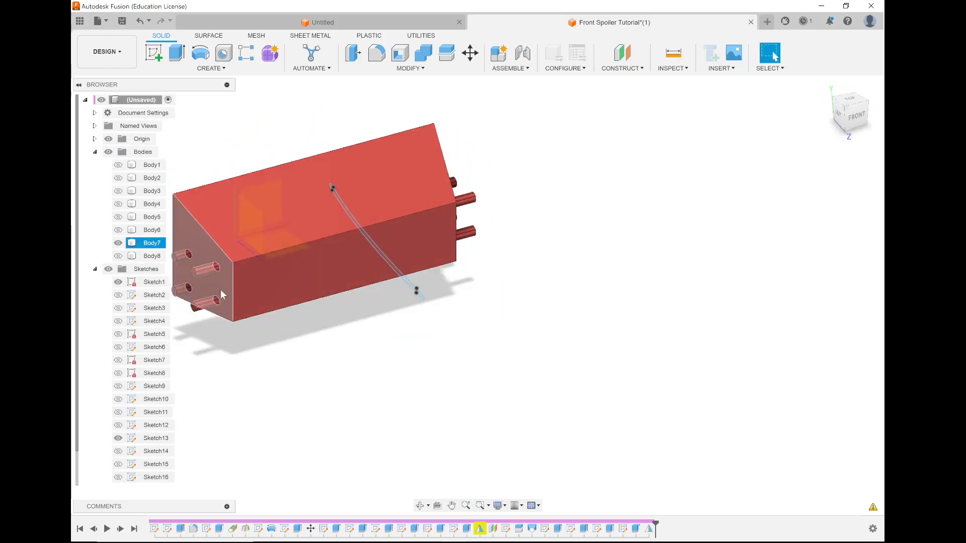
left_click(118, 243)
left_click(118, 256)
middle_click_drag(405, 335, 391, 321, "shift")
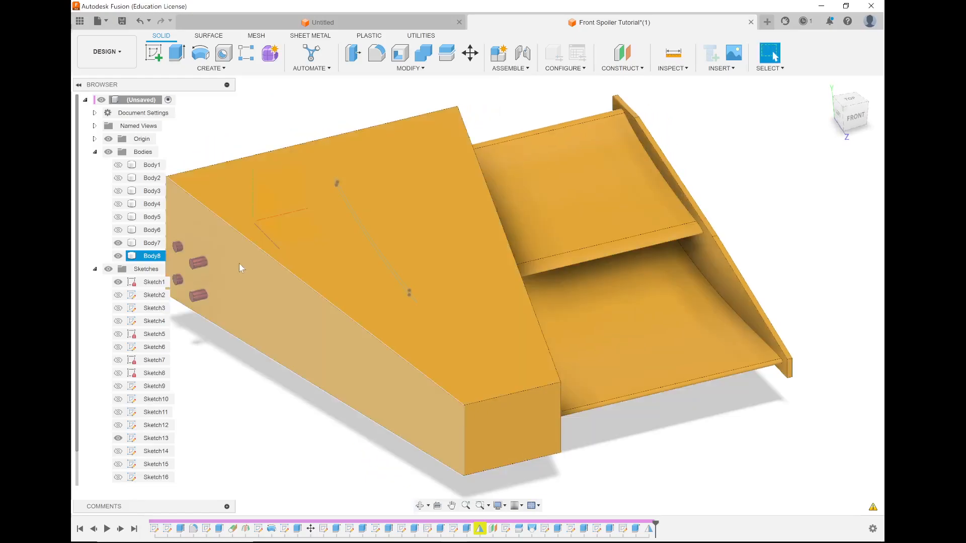
middle_click_drag(368, 293, 311, 287, "shift")
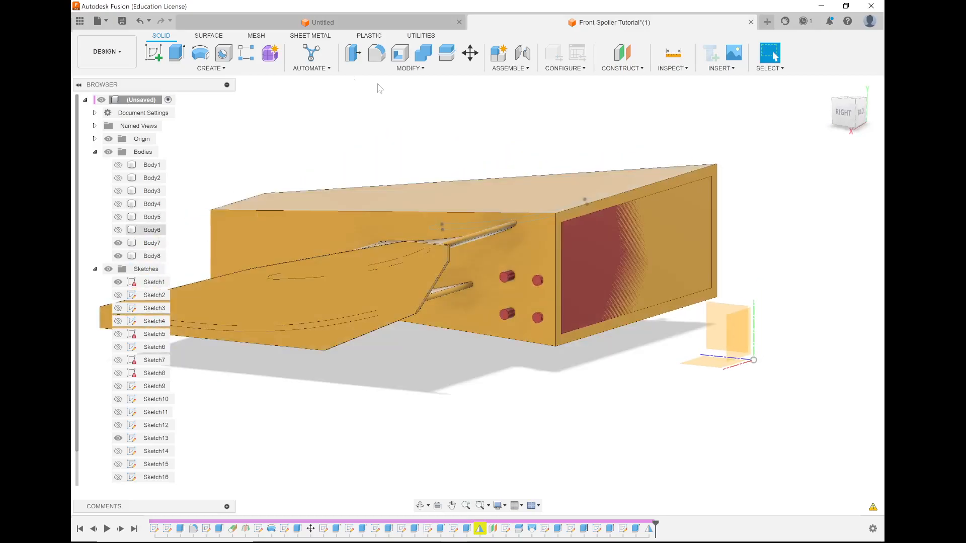
left_click(424, 60)
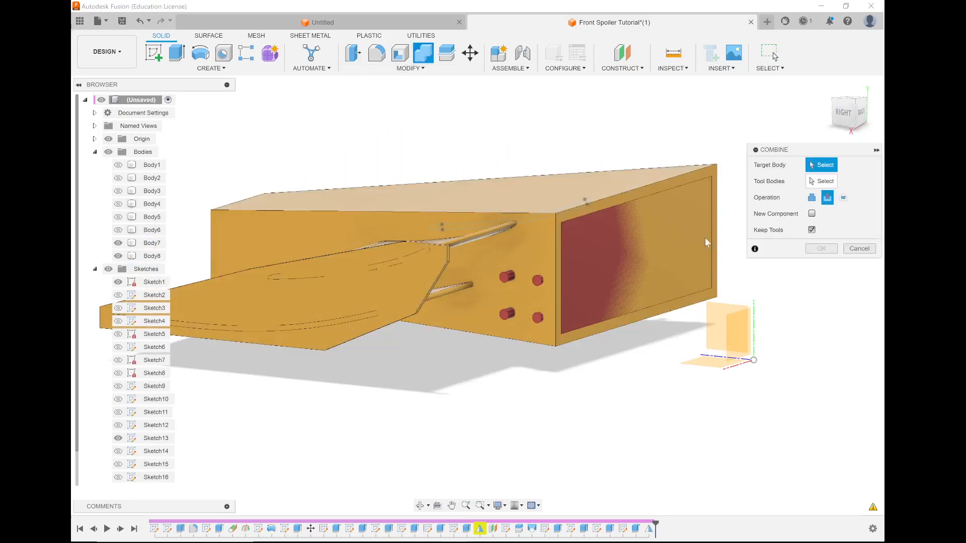
left_click(487, 213)
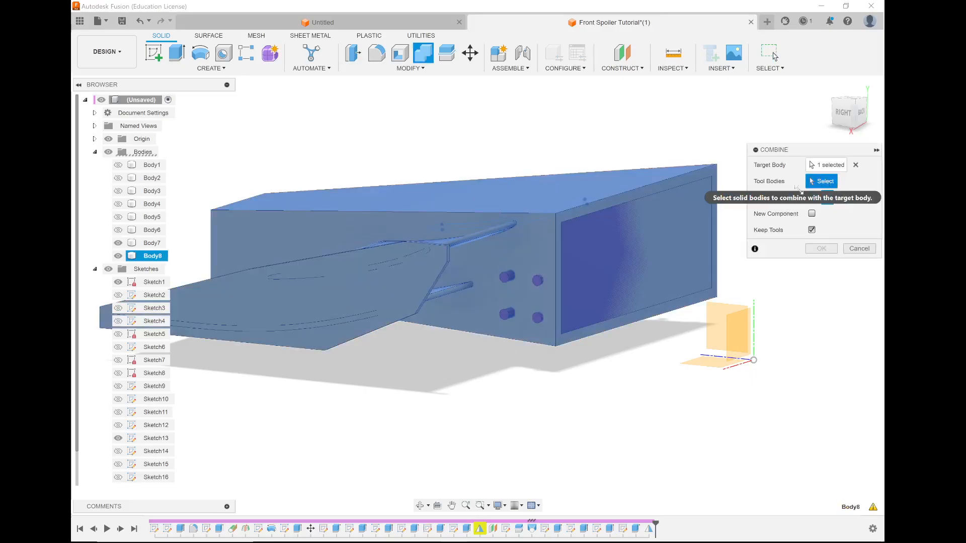
left_click(642, 252)
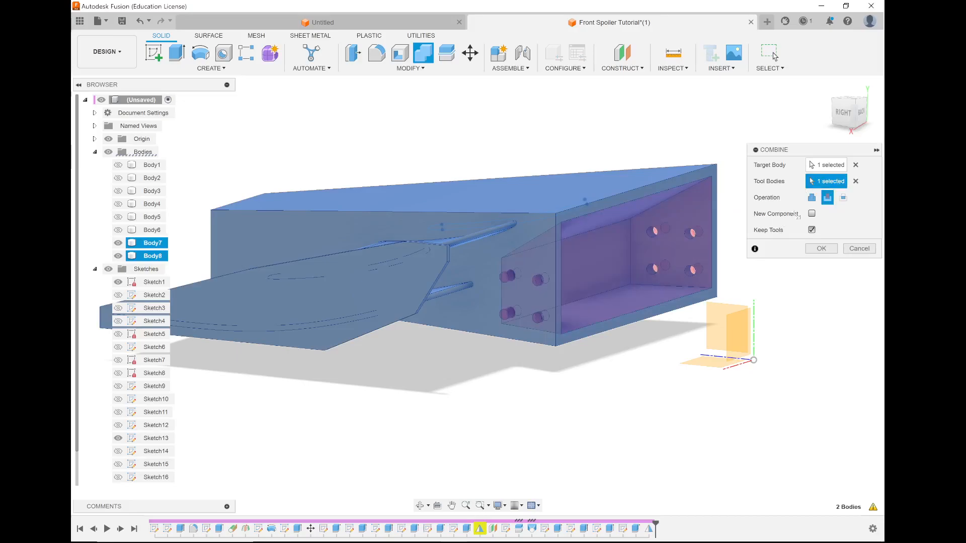
left_click(820, 248)
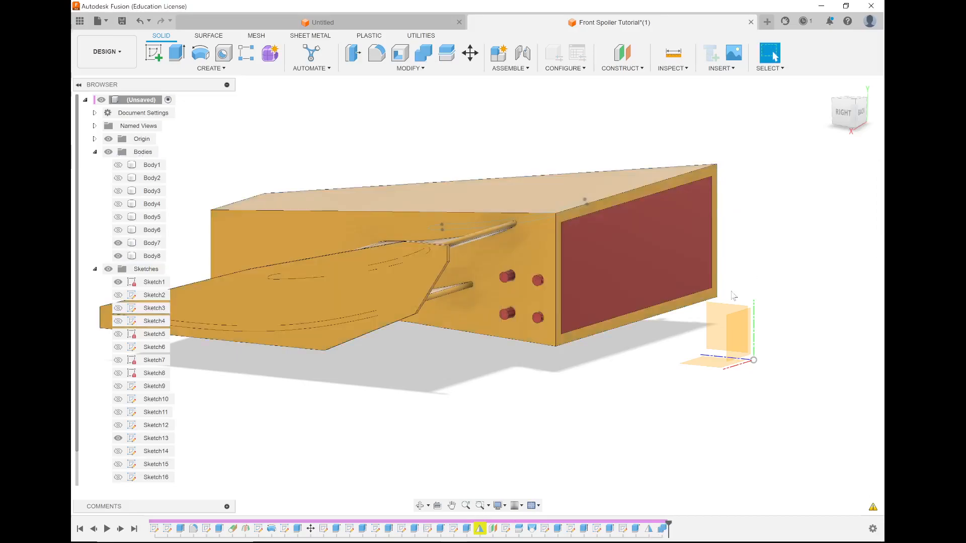
Hide Body7 temporarily to examine the pin holes in both sides of Body8, and show it again.
middle_click_drag(666, 282, 617, 283, "shift")
middle_click_drag(593, 282, 591, 283, "shift")
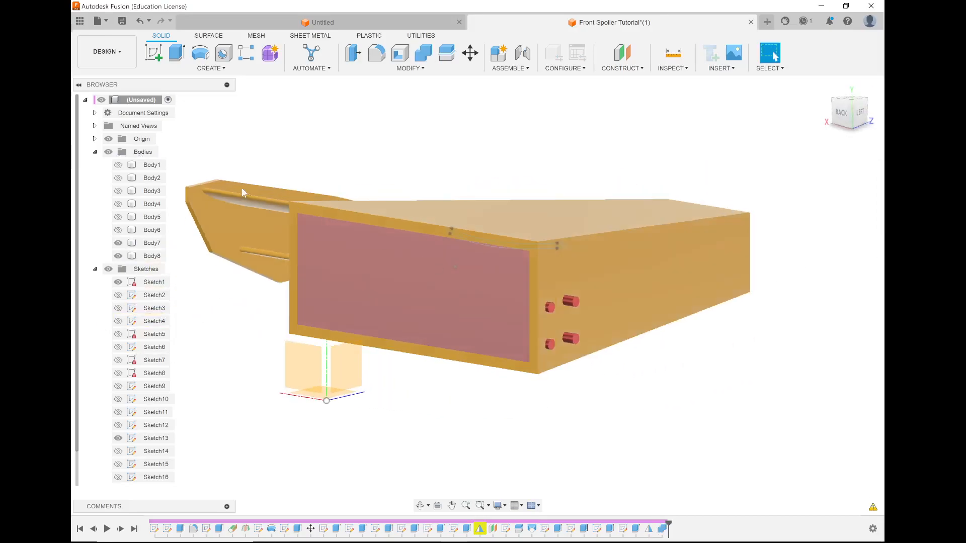
left_click(118, 242)
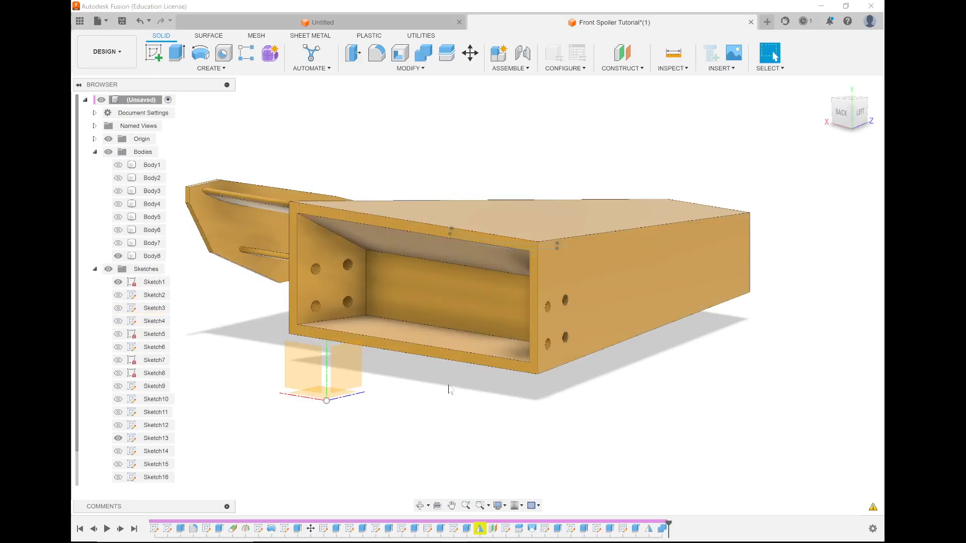
left_click(118, 242)
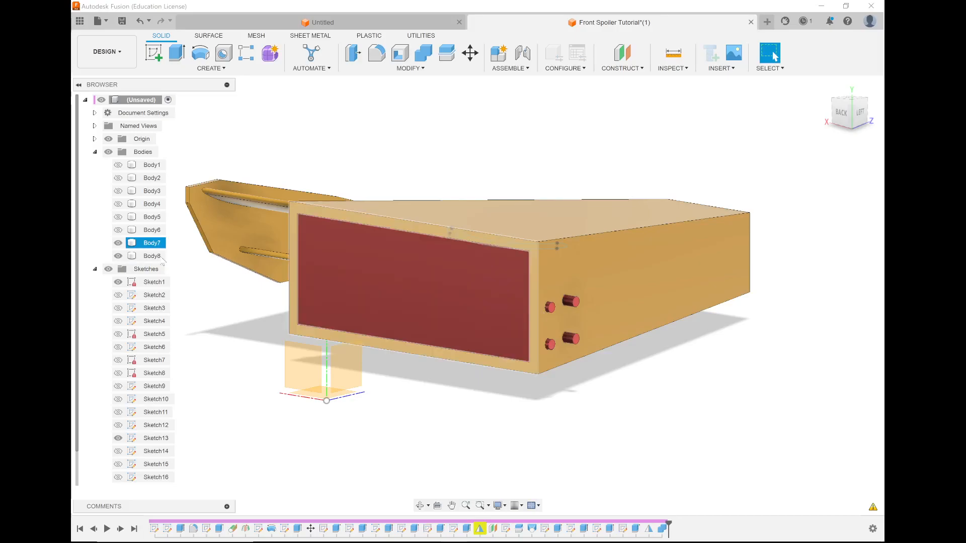
Mirror Body8 across the origin's YZ plane with the Join operation to add the spoiler on the other side.
left_click(399, 213)
middle_click_drag(450, 217, 383, 196, "shift")
left_click(223, 68)
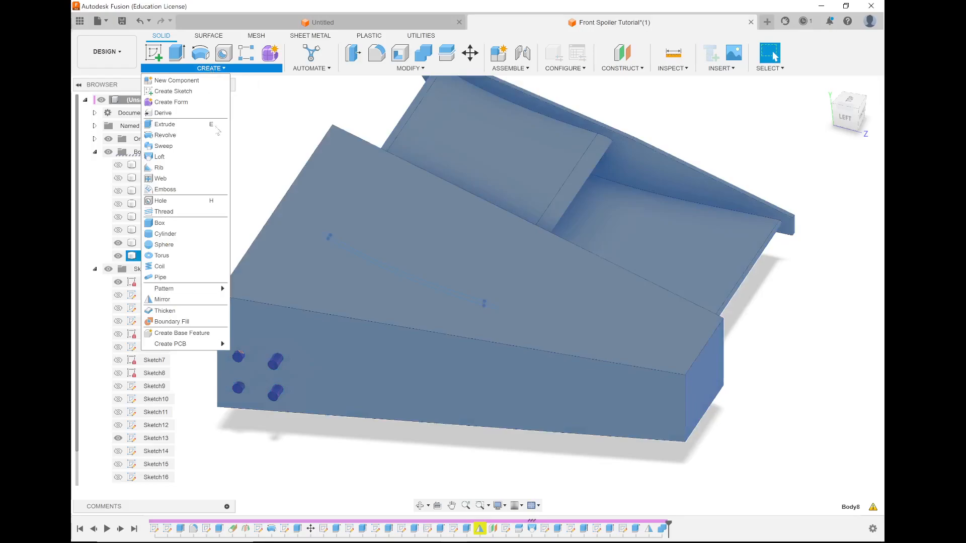
left_click(196, 299)
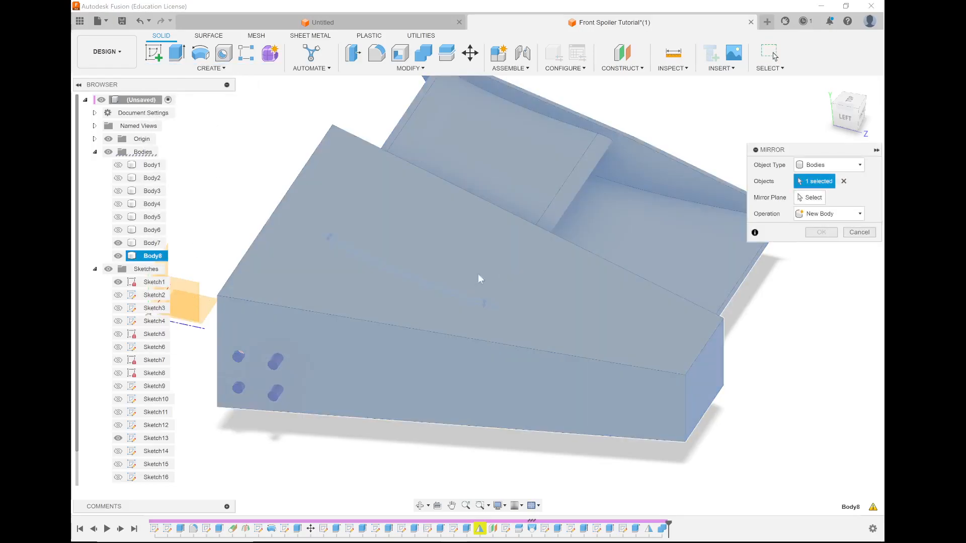
left_click(809, 197)
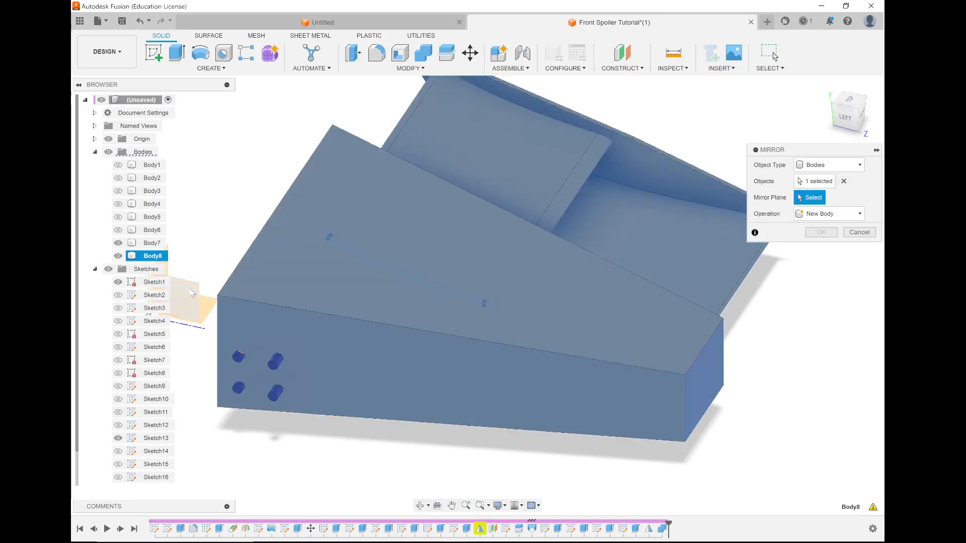
left_click(592, 328)
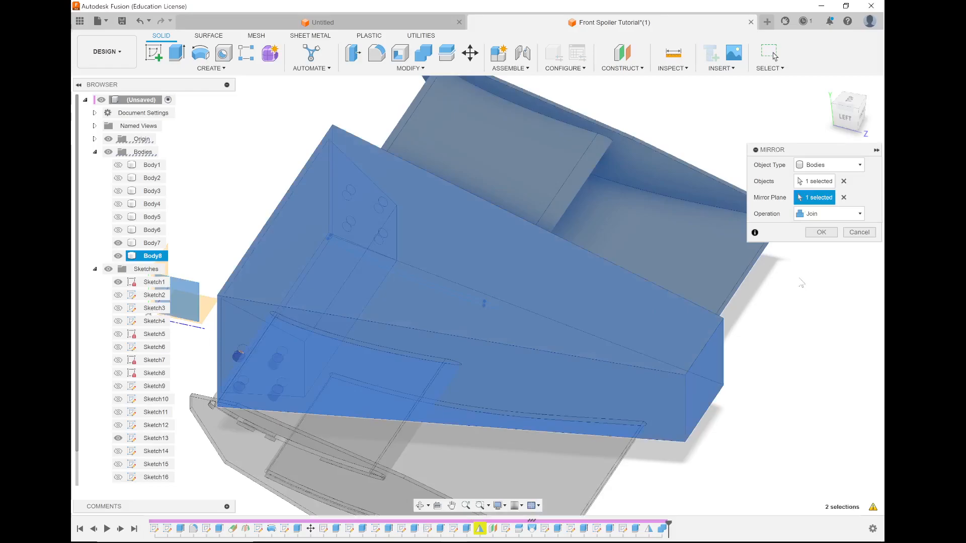
left_click(824, 233)
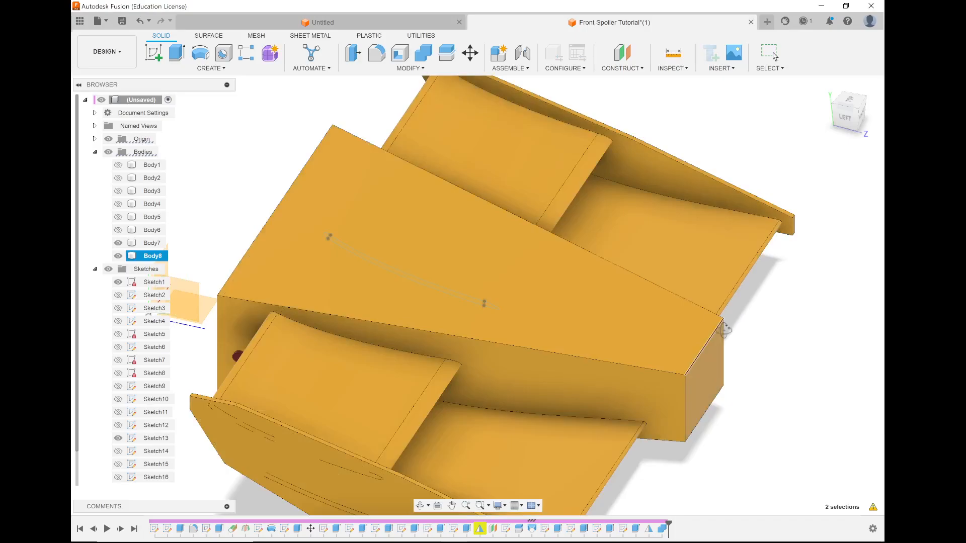
Show Body1 through Body6 again to display the whole car with its nose and both spoilers from the front.
middle_click_drag(725, 327, 114, 233, "shift")
left_click(118, 230)
left_click(118, 217)
left_click(118, 204)
left_click(118, 191)
left_click(118, 178)
left_click(118, 165)
scroll(377, 277, "down", 10)
mouse_move(377, 277)
middle_mouse_down("shift")
mouse_move(385, 296)
mouse_move(358, 291)
mouse_move(369, 294)
middle_mouse_up("shift")
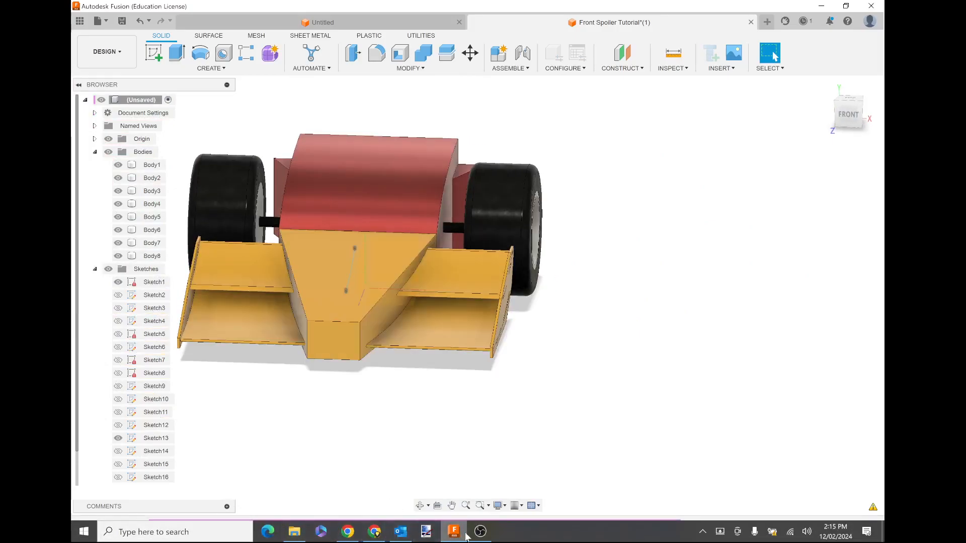
left_click(480, 532)
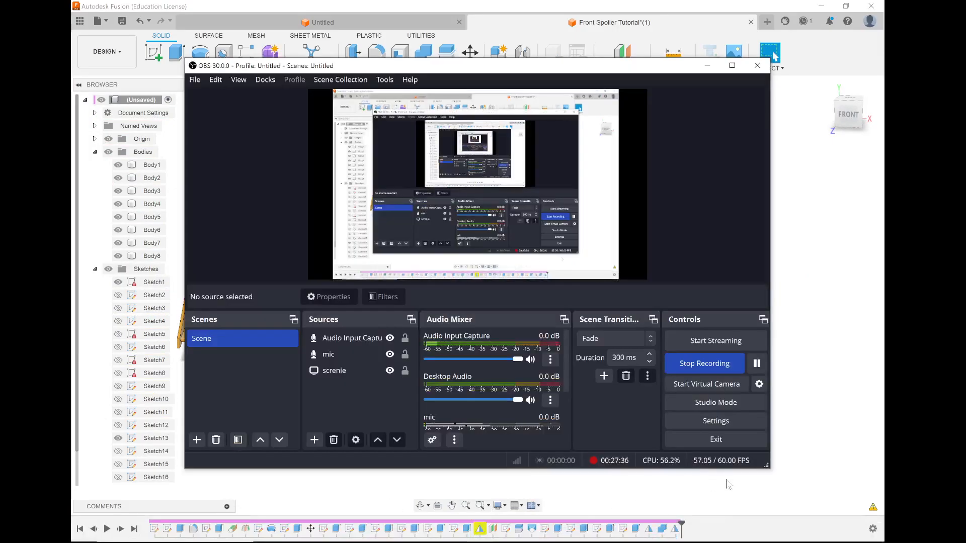